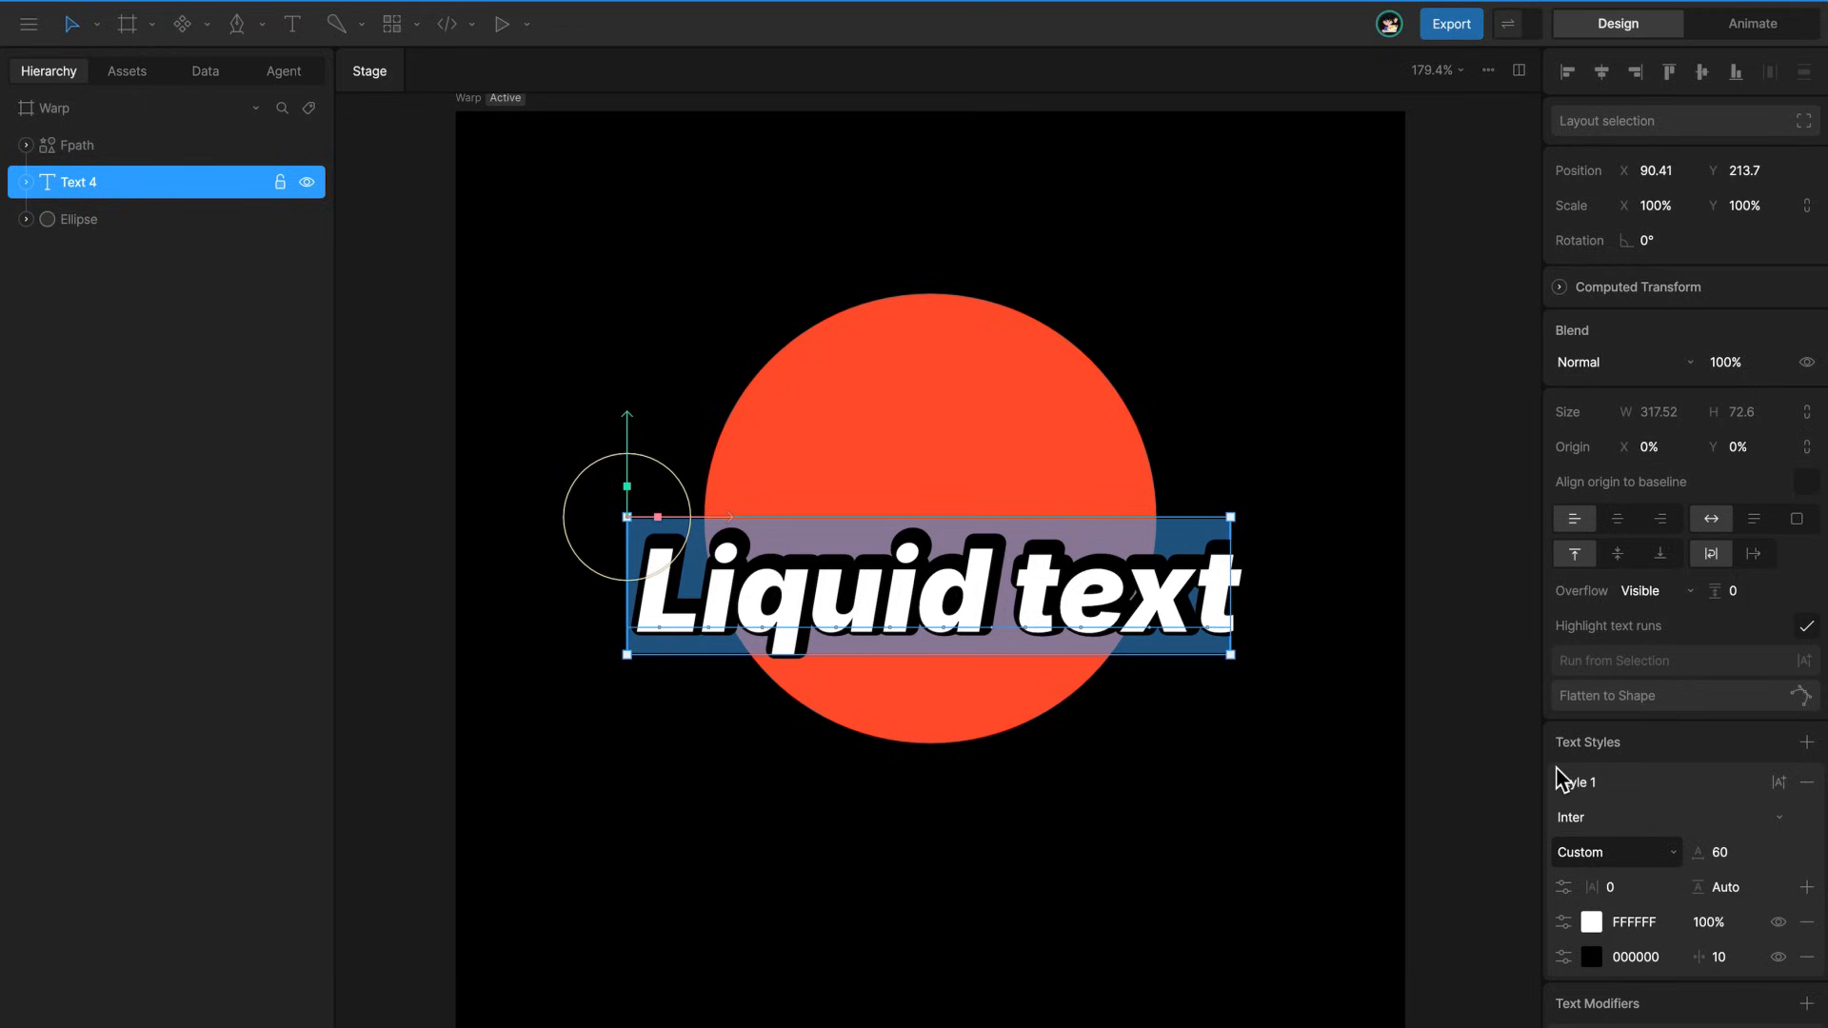
# Add a TrapezoidEffect script effect to the path effects of the text's white fill
pyautogui.click(1563, 921)
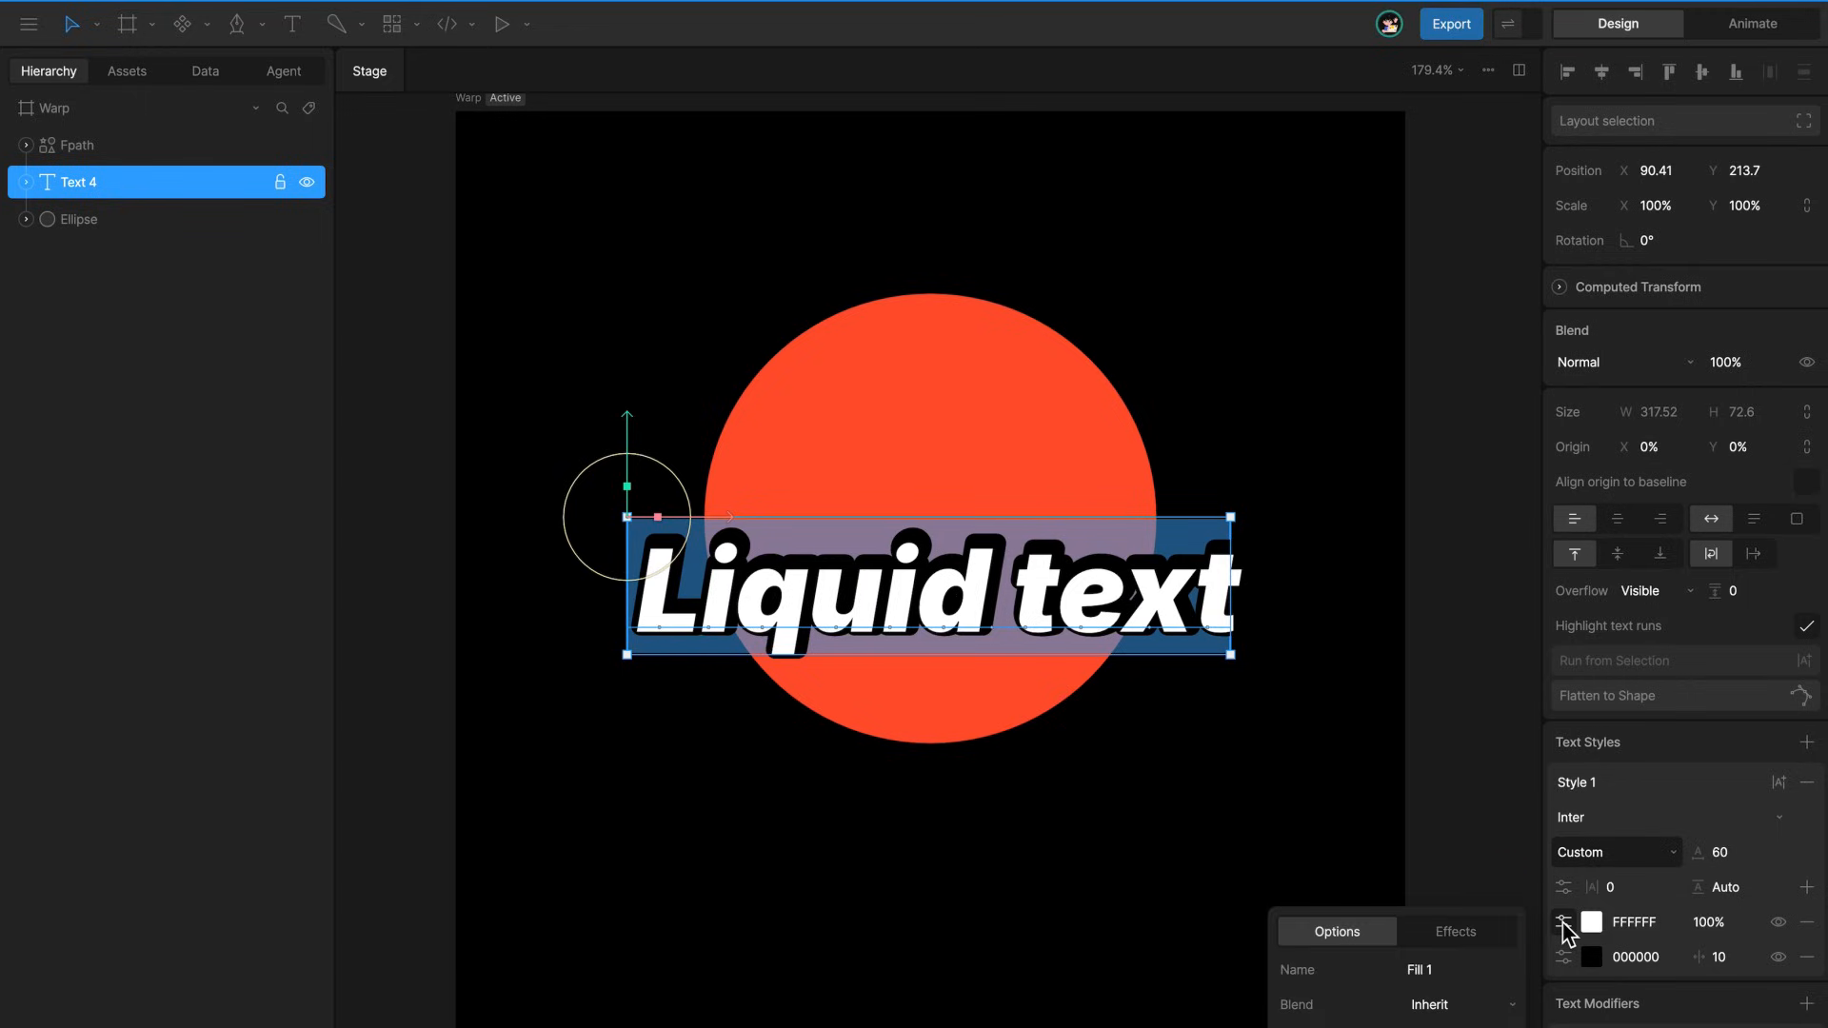
pyautogui.click(1493, 938)
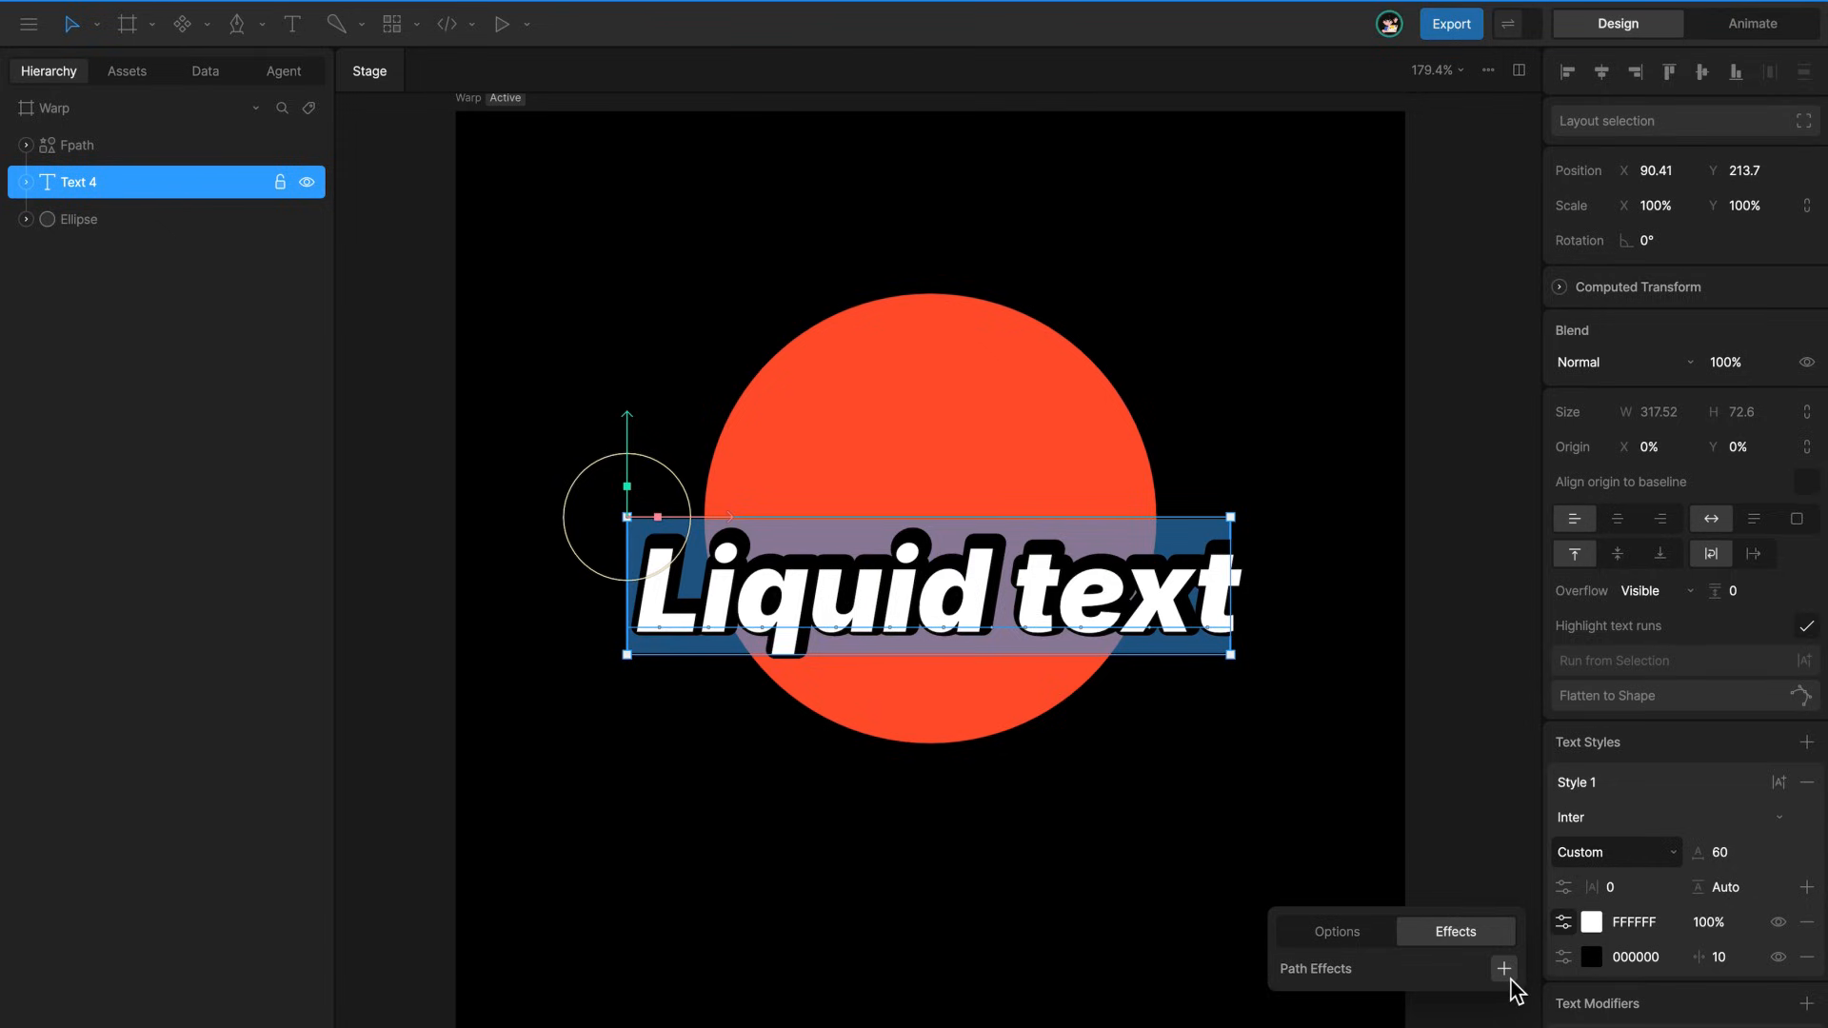
pyautogui.click(1505, 968)
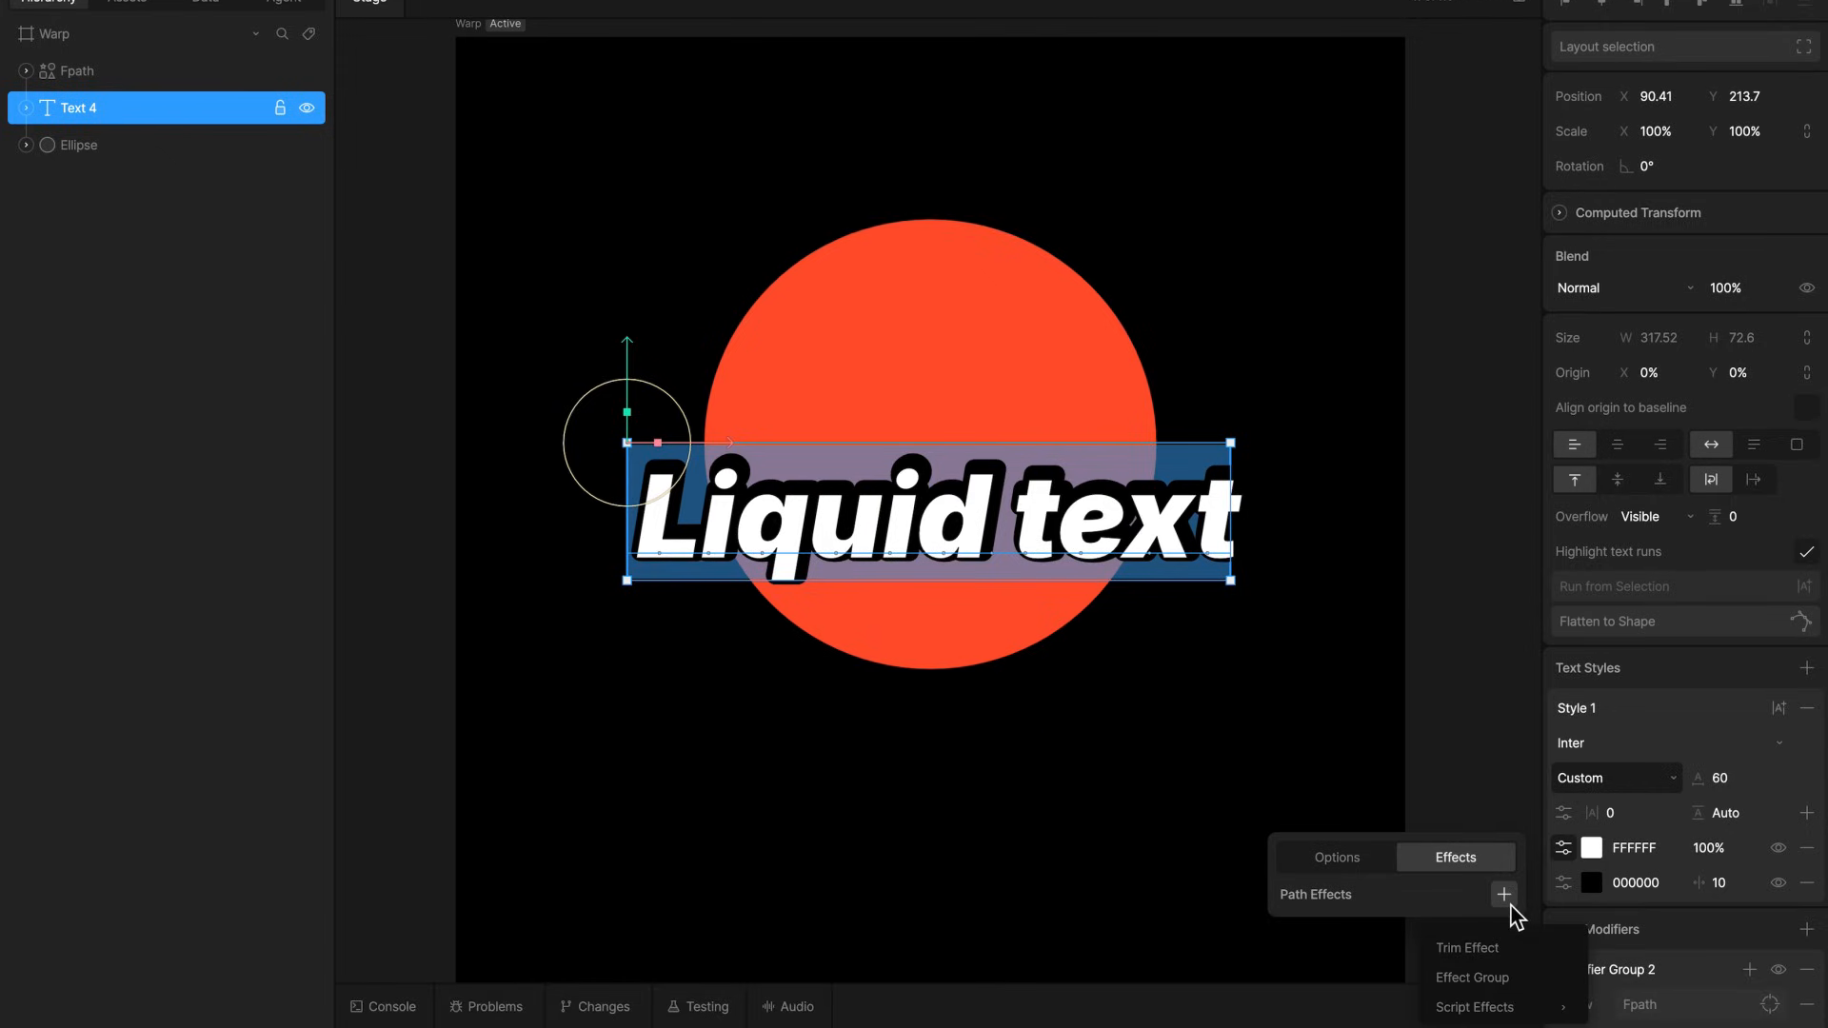
pyautogui.moveTo(1514, 1008)
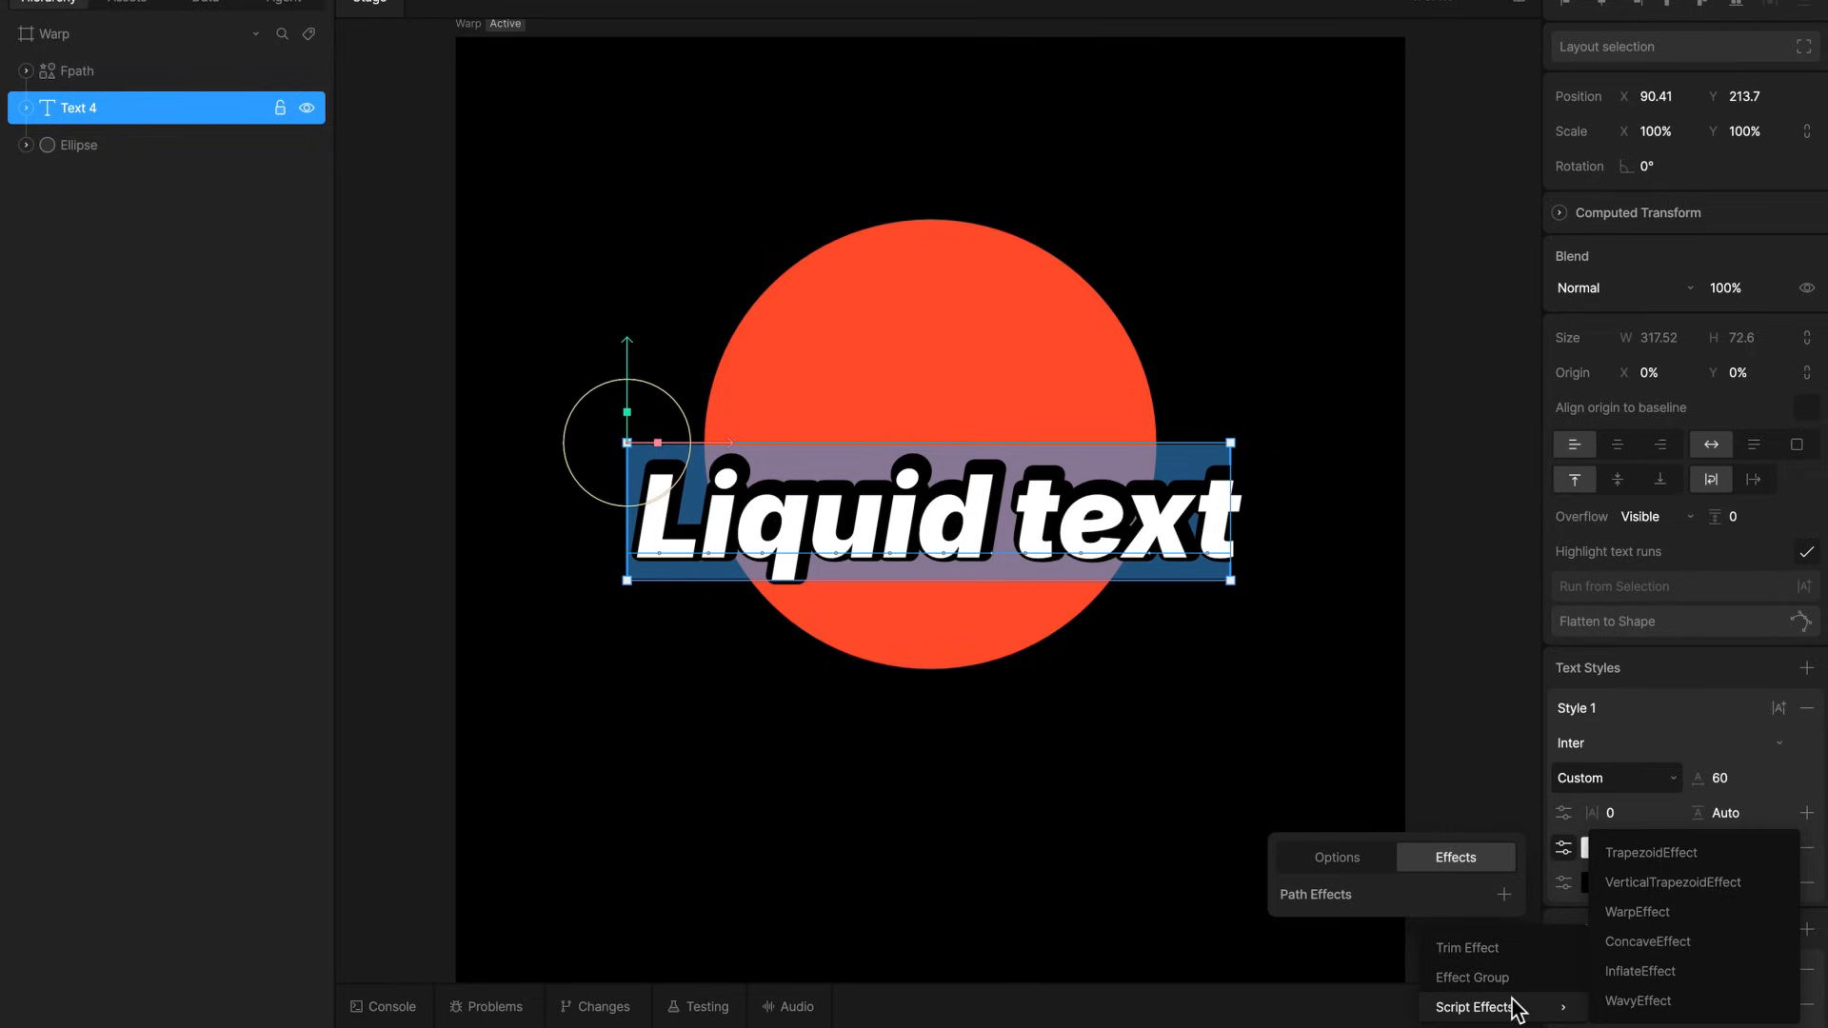
pyautogui.click(1487, 859)
pyautogui.click(1506, 895)
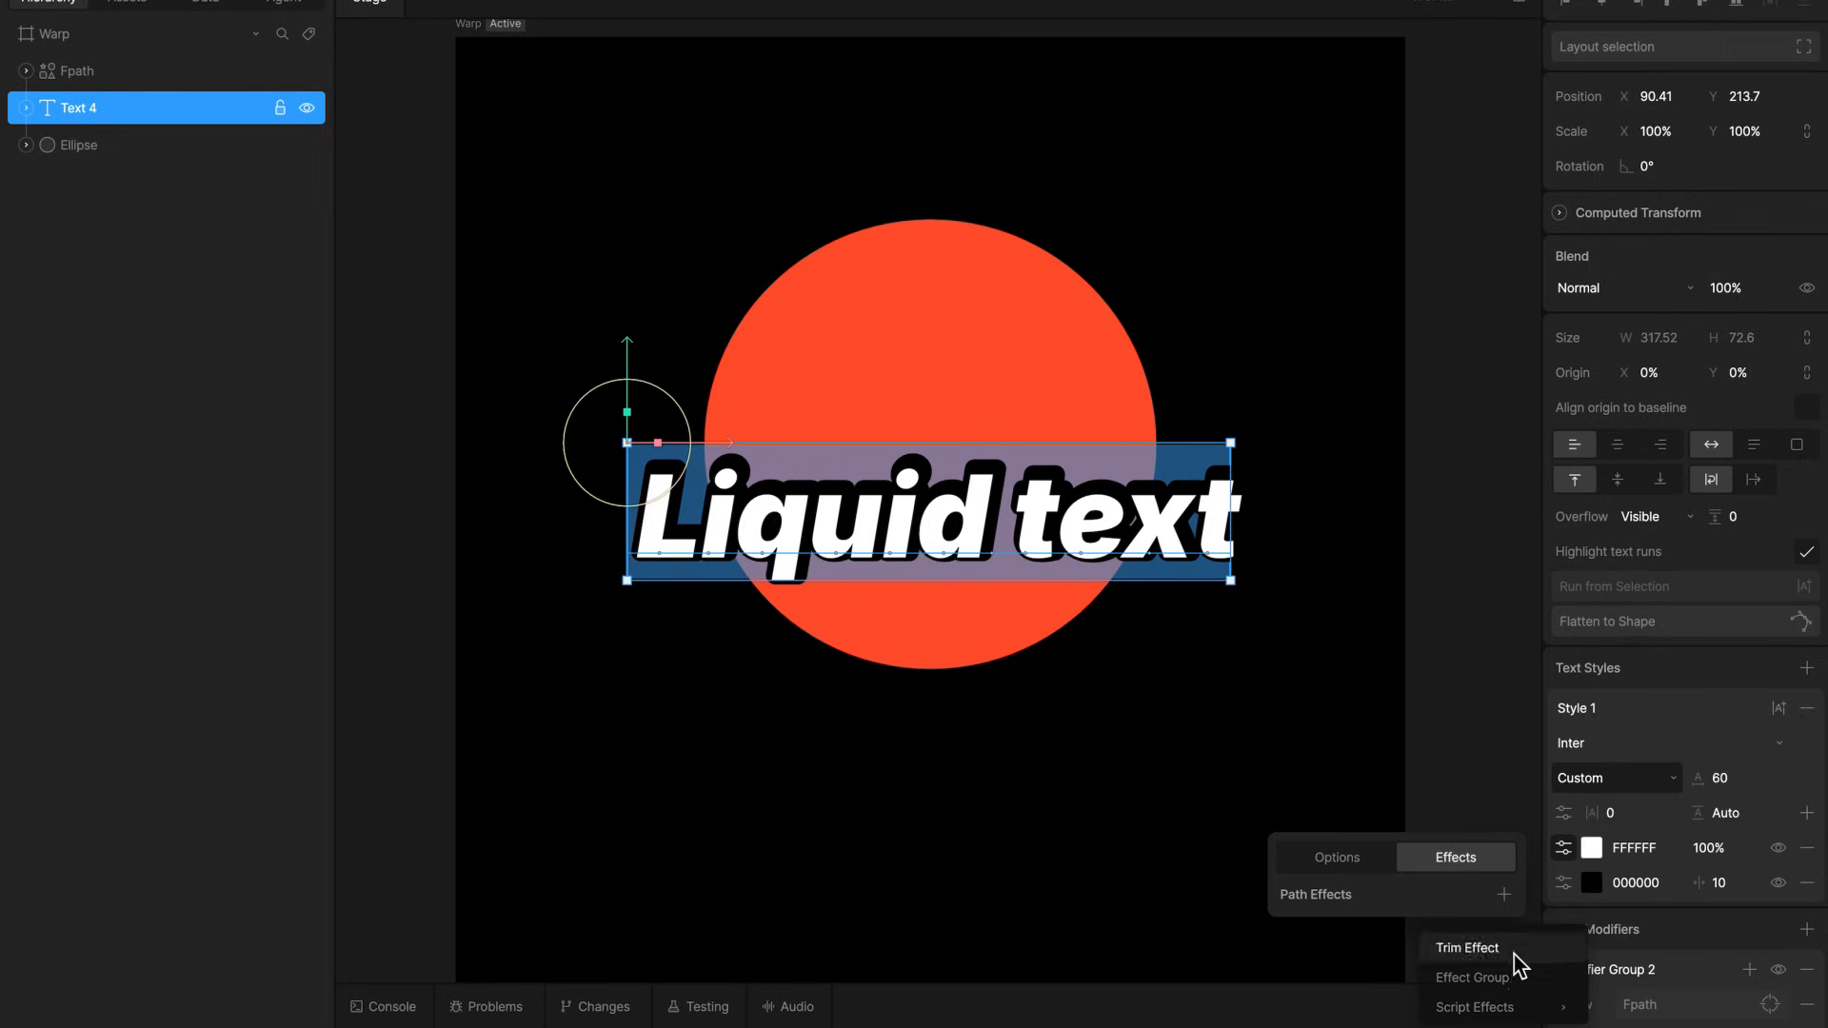
pyautogui.moveTo(1577, 1014)
pyautogui.click(1718, 858)
# Add a TrapezoidEffect to the text's black stroke and set its topRightAngle to -10
pyautogui.click(1562, 884)
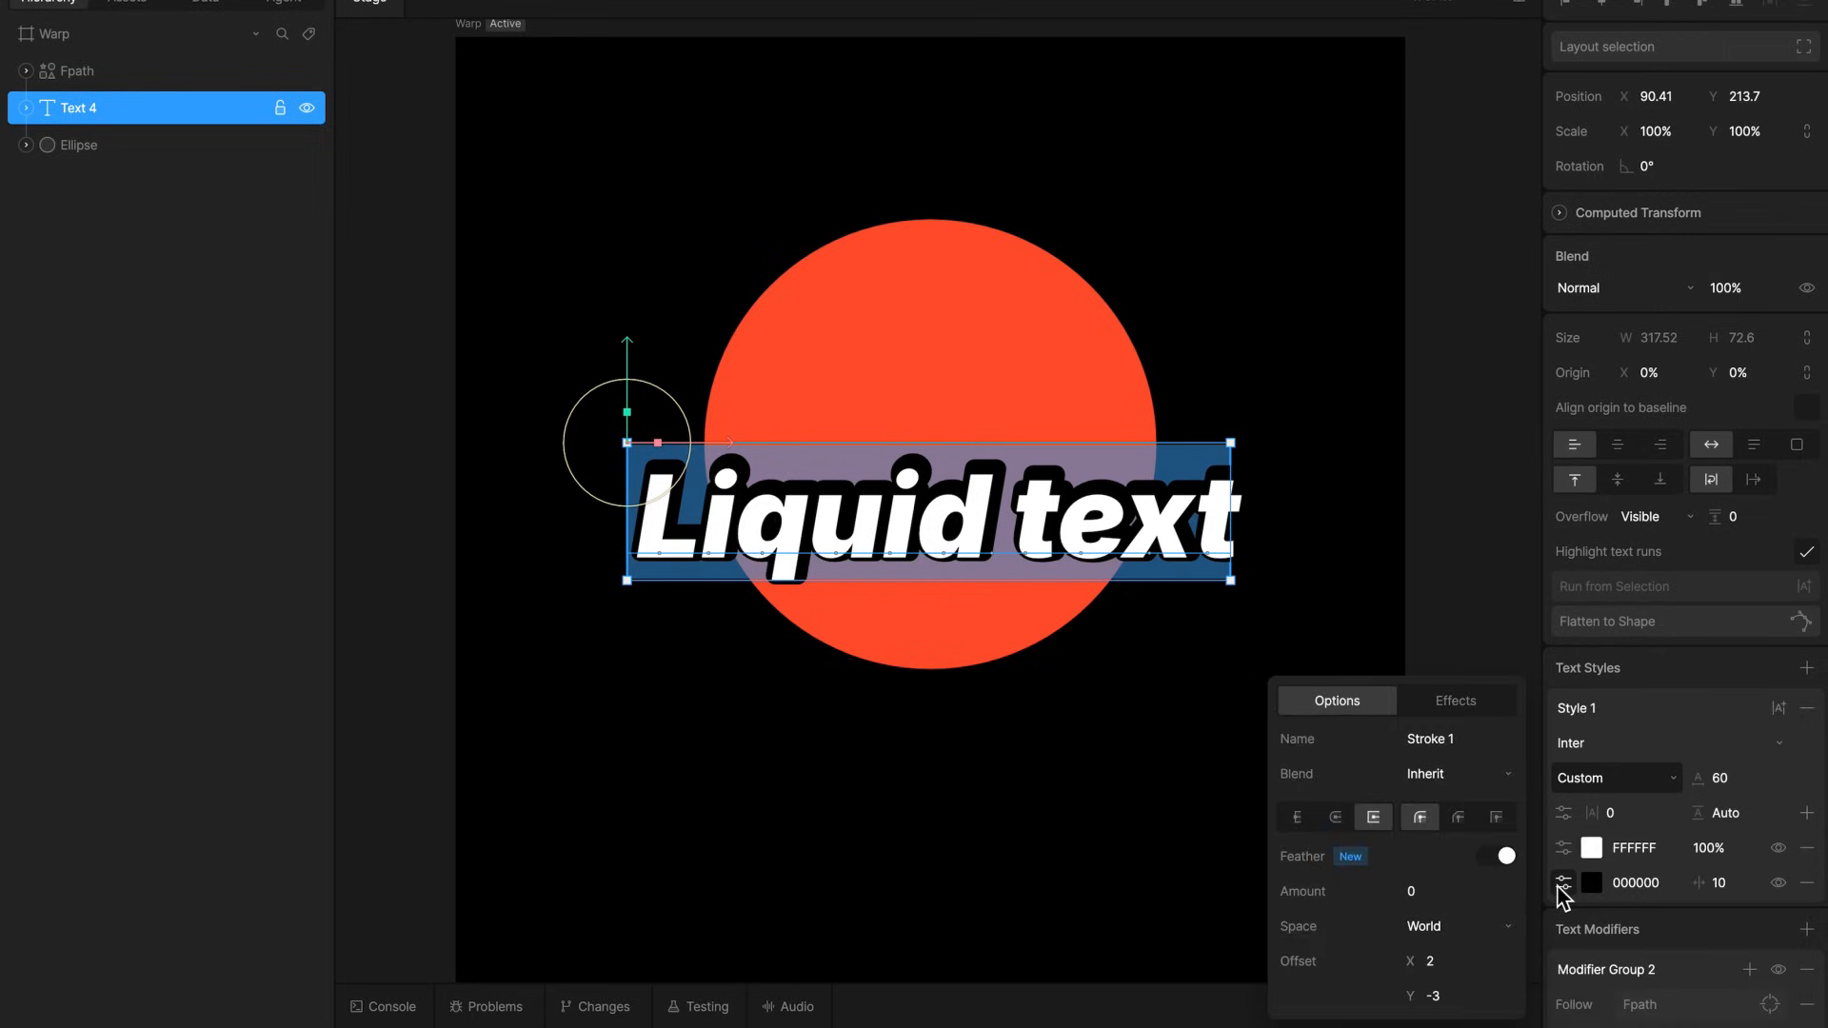
pyautogui.click(1501, 710)
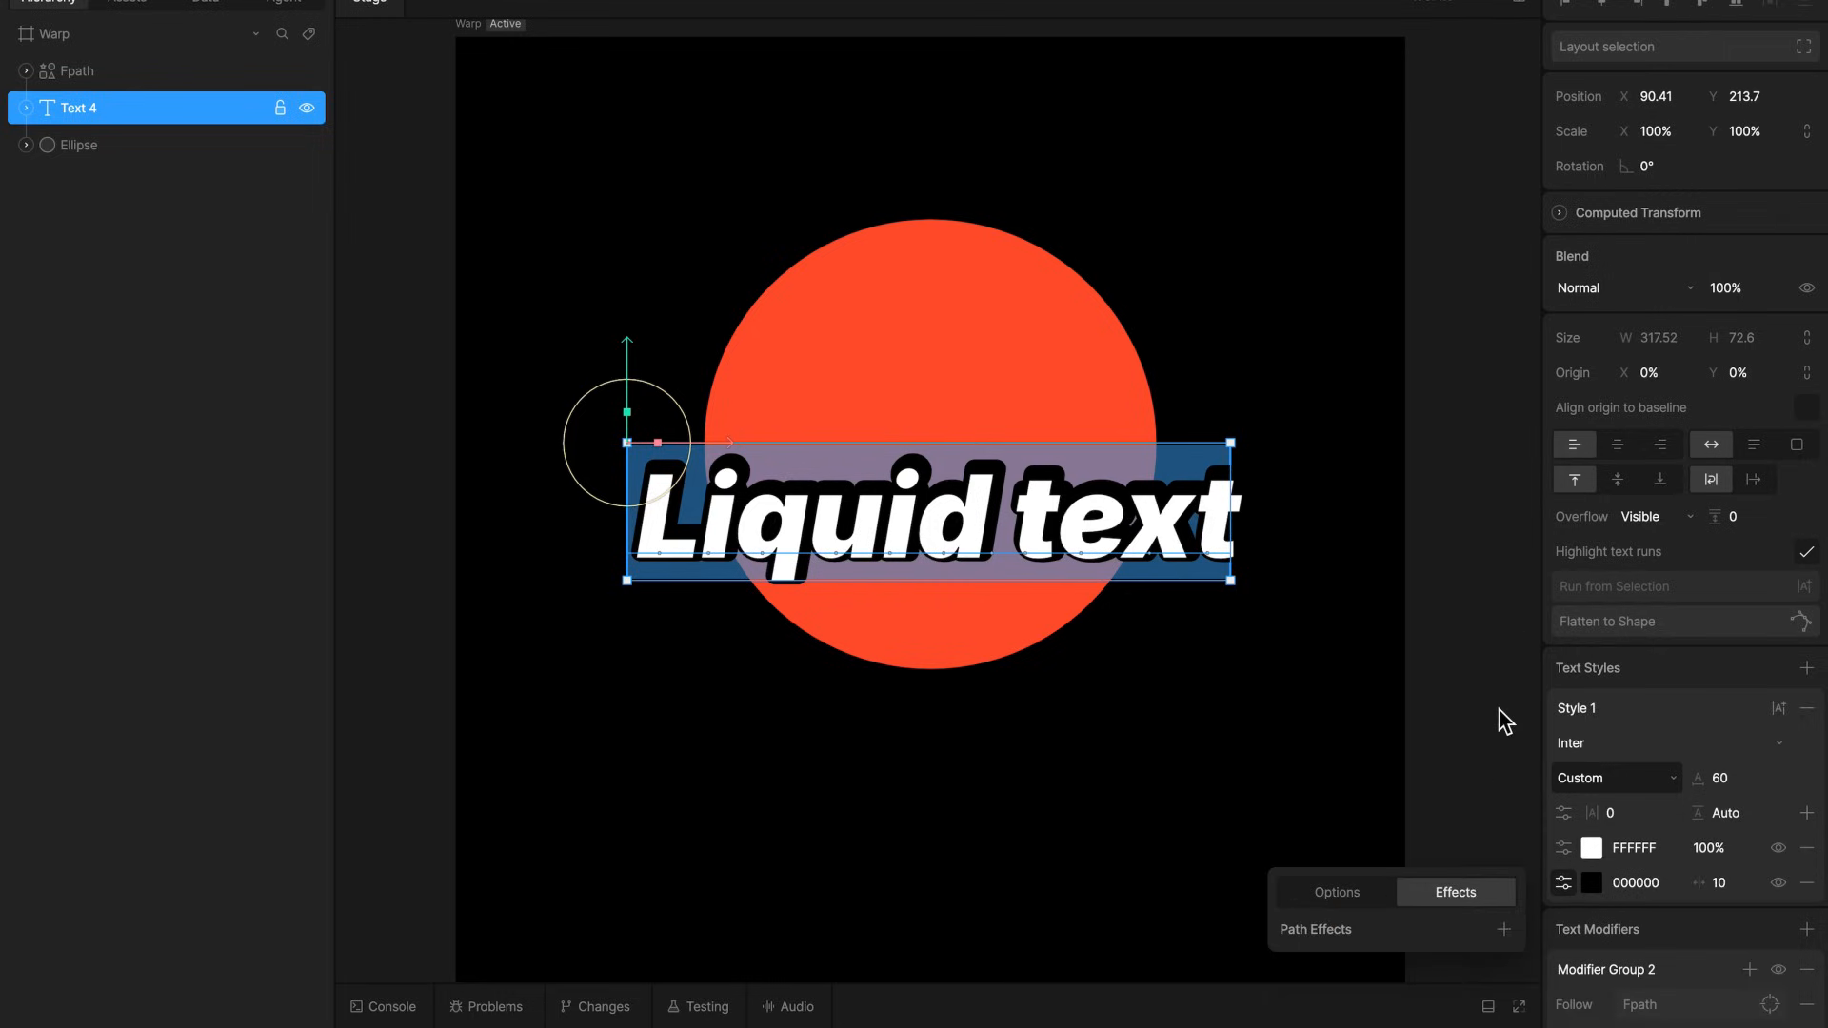
pyautogui.click(1505, 933)
pyautogui.moveTo(1616, 885)
pyautogui.click(1686, 853)
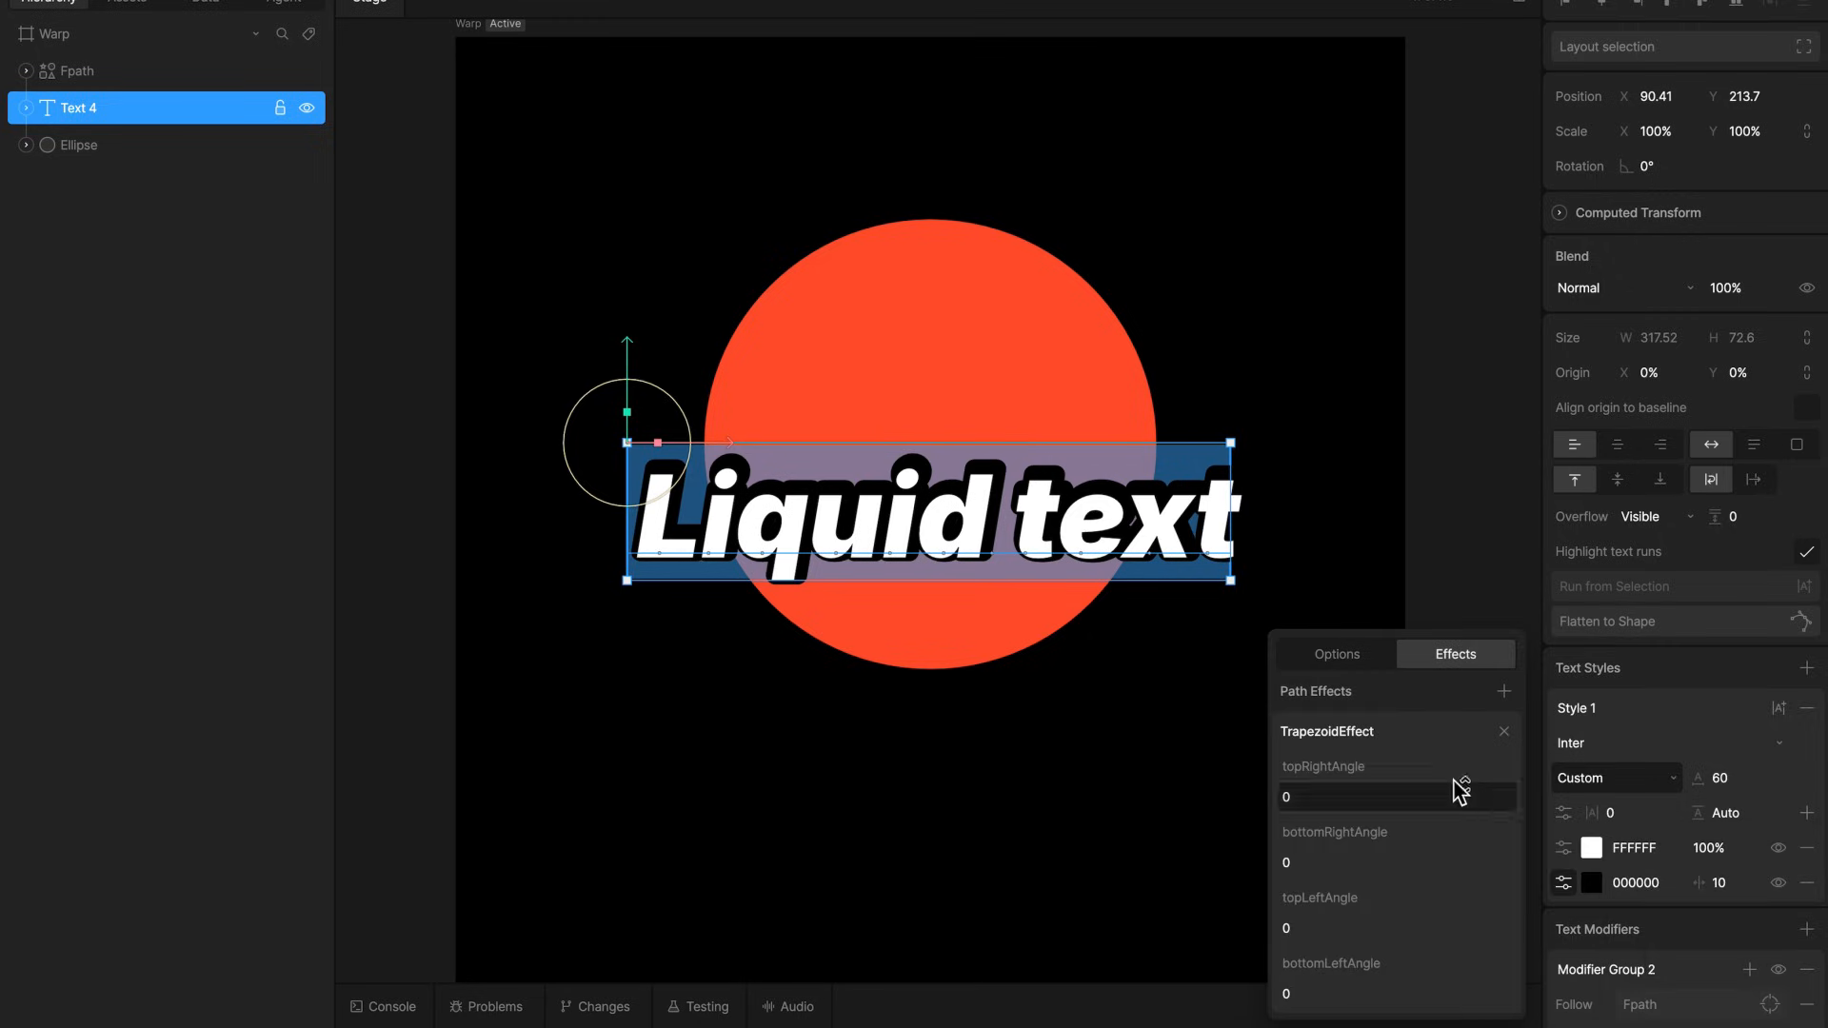
pyautogui.moveTo(1357, 808); pyautogui.dragTo(1360, 842)
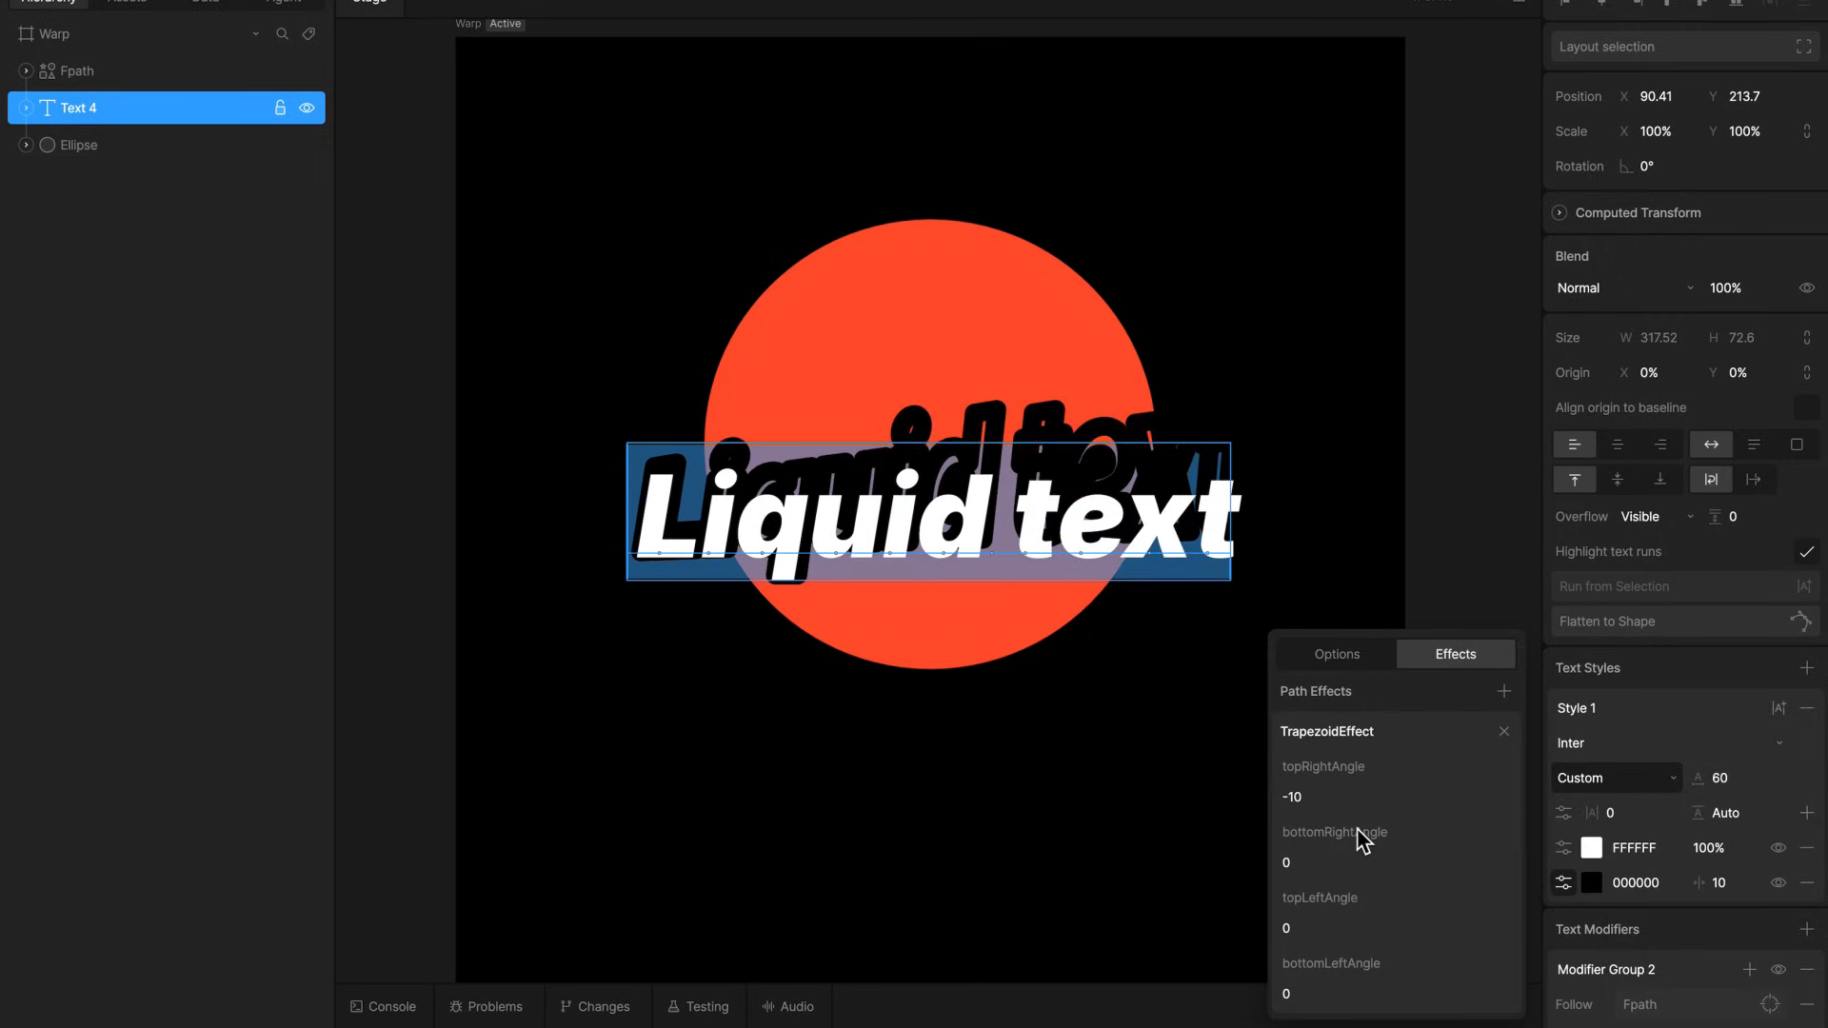
pyautogui.click(1509, 901)
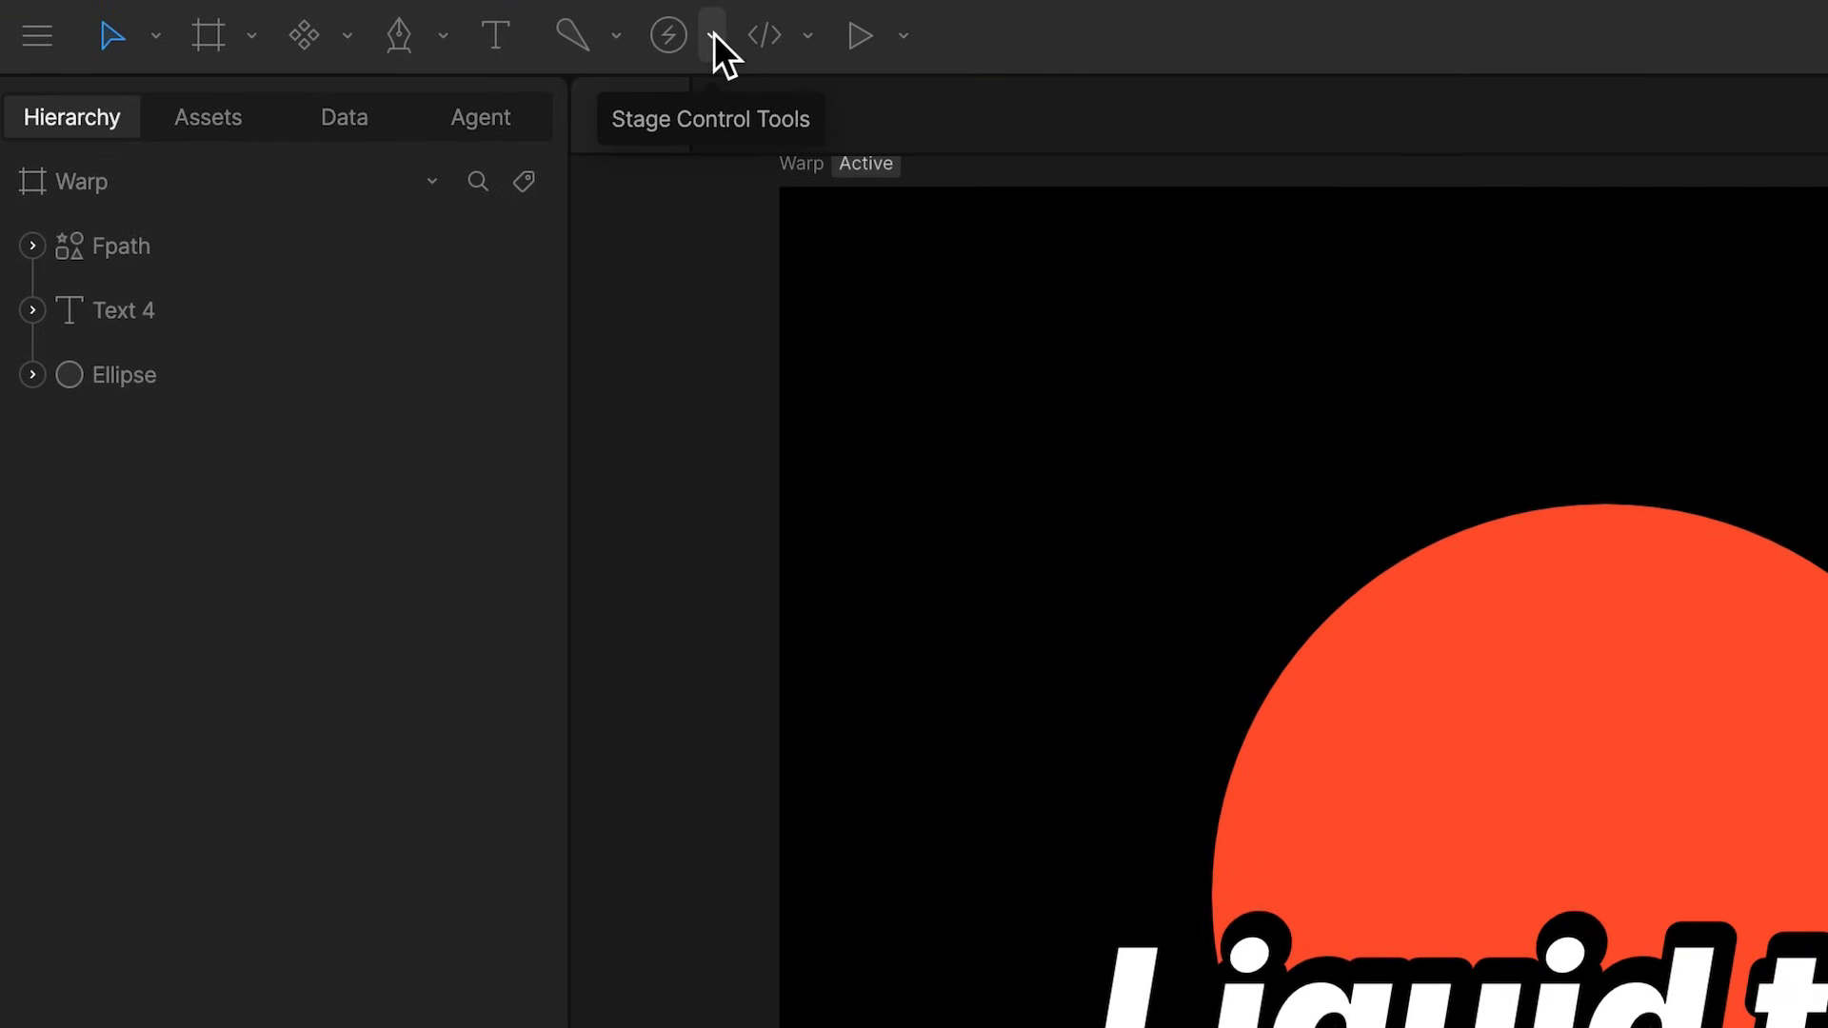
# Place an Effect Group on the stage just outside the upper-left corner of the Warp artboard
pyautogui.click(714, 32)
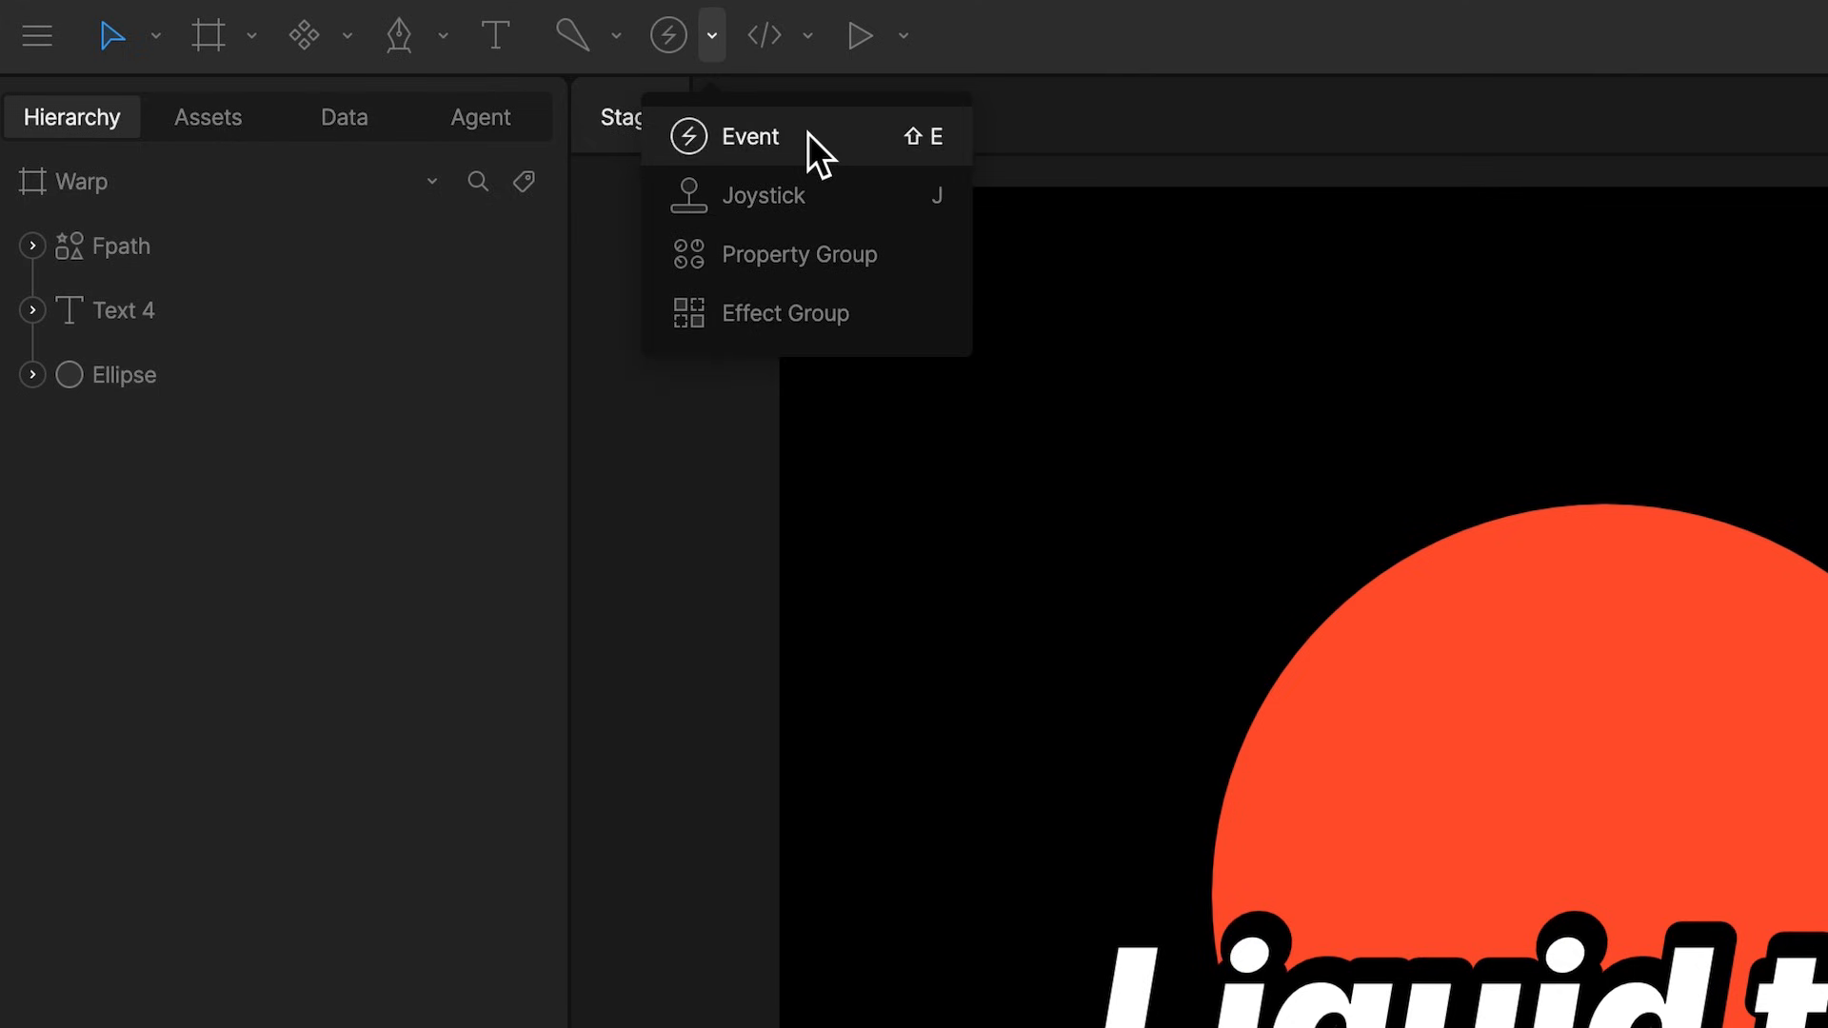
pyautogui.click(883, 305)
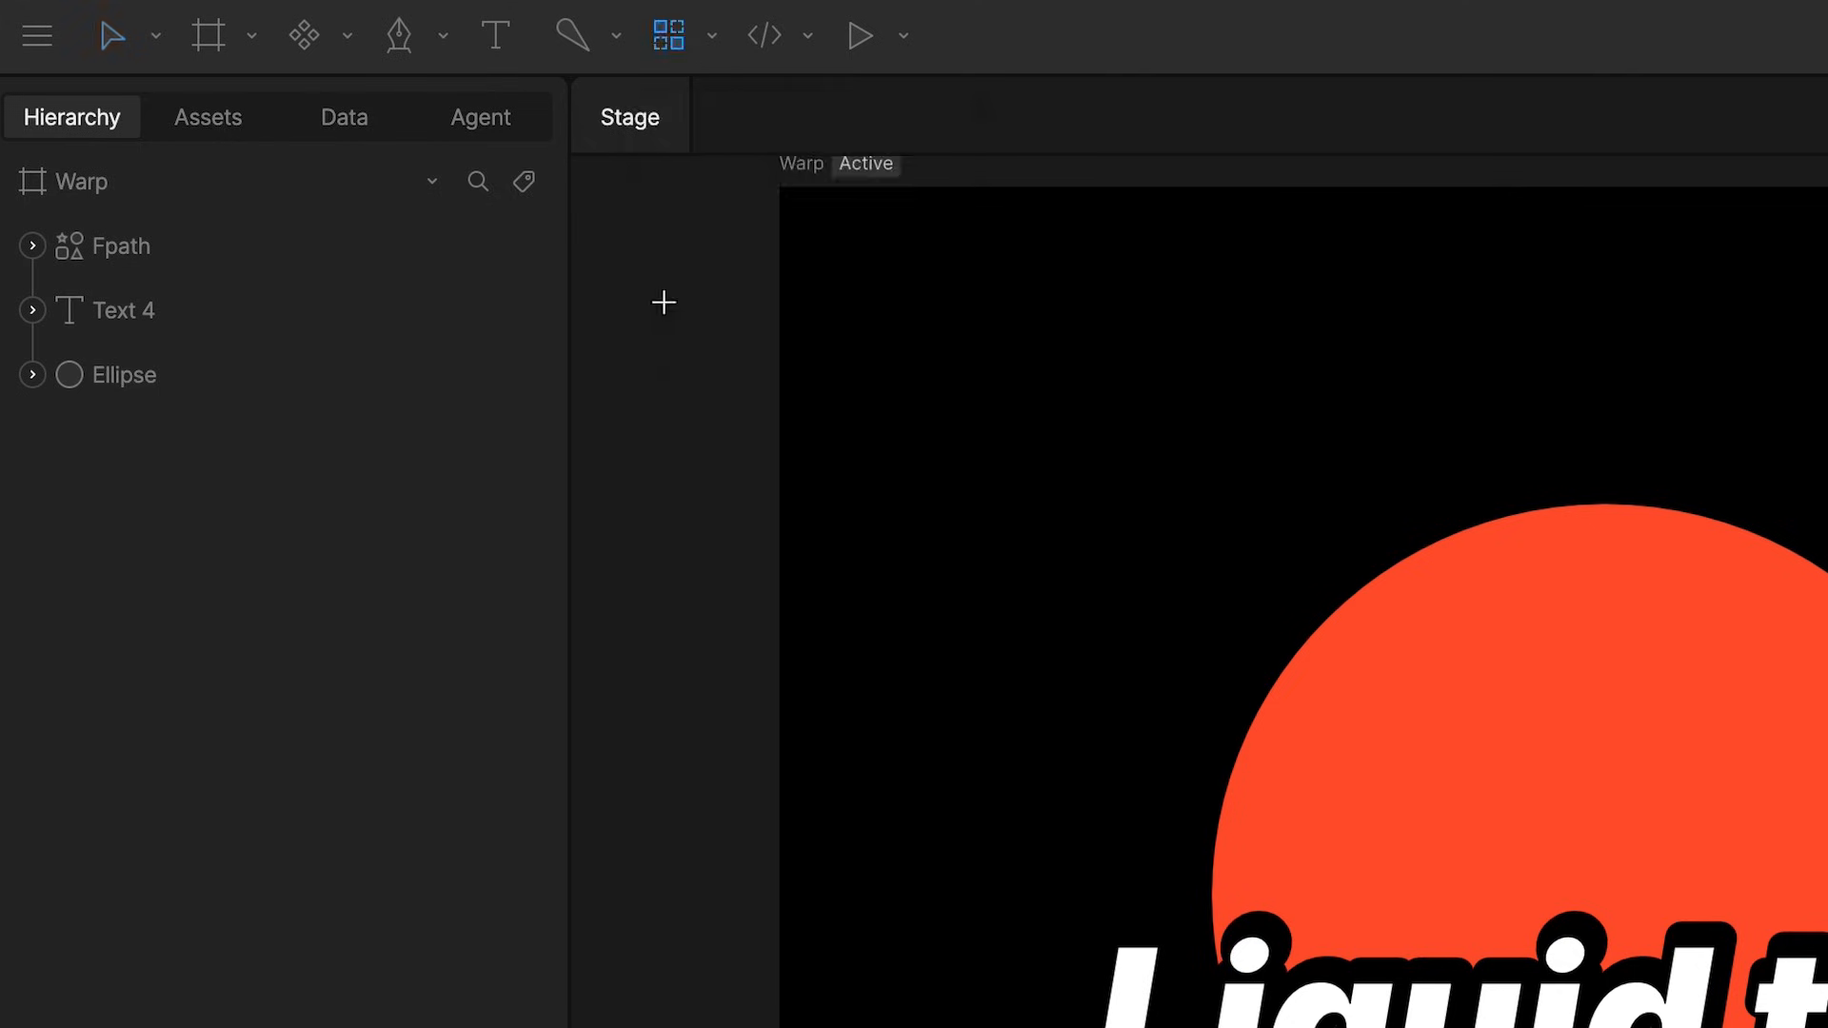
pyautogui.click(665, 304)
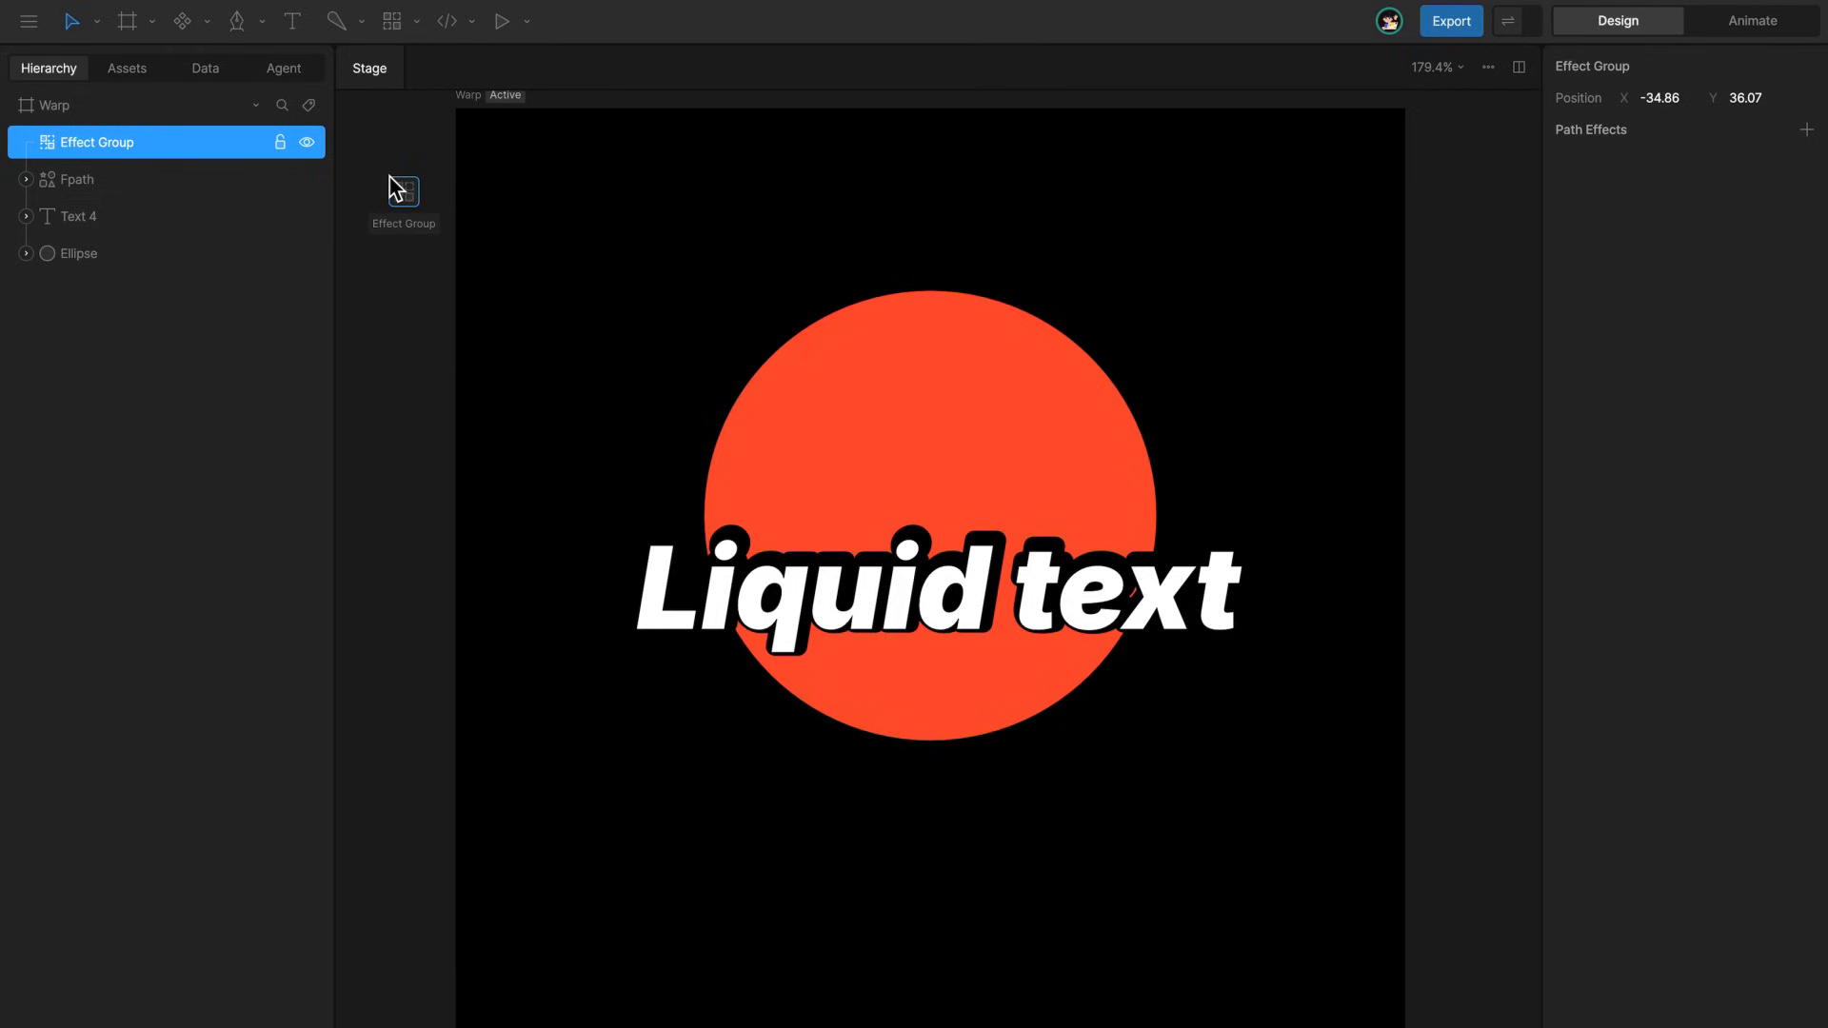
# Add a TrapezoidEffect script effect to the Effect Group
pyautogui.click(1806, 131)
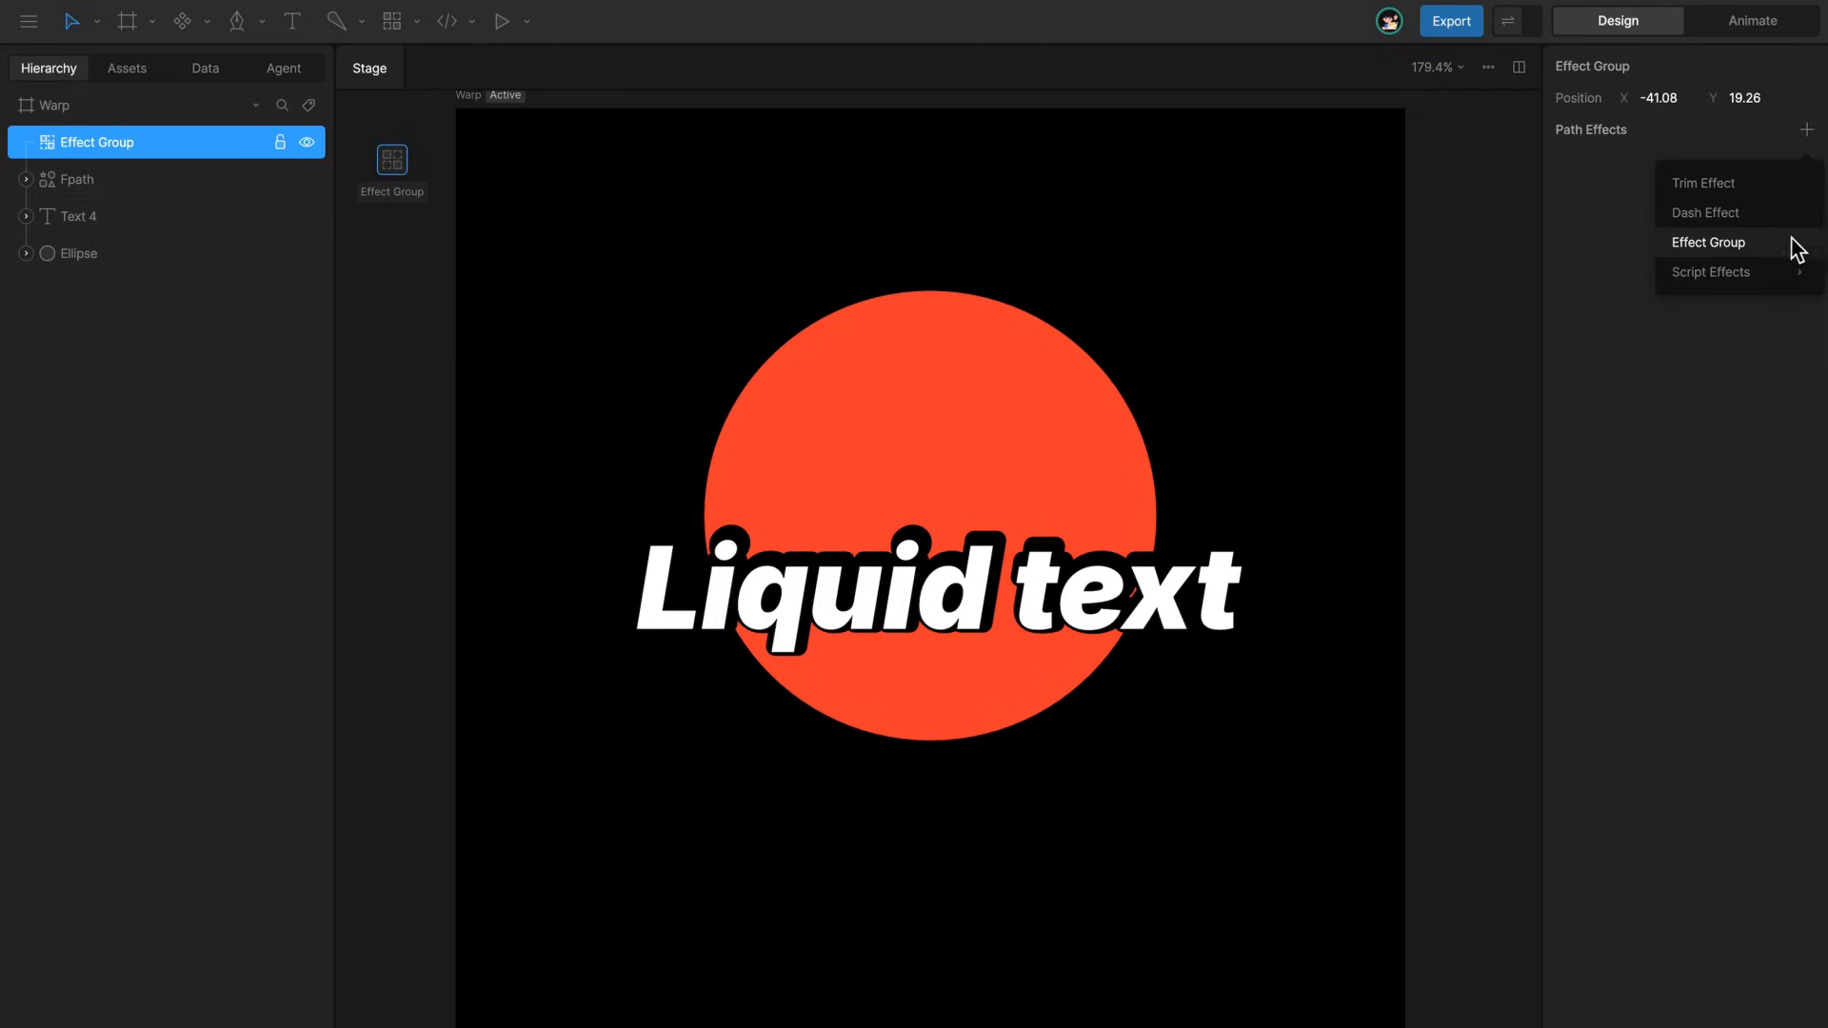
pyautogui.moveTo(1787, 271)
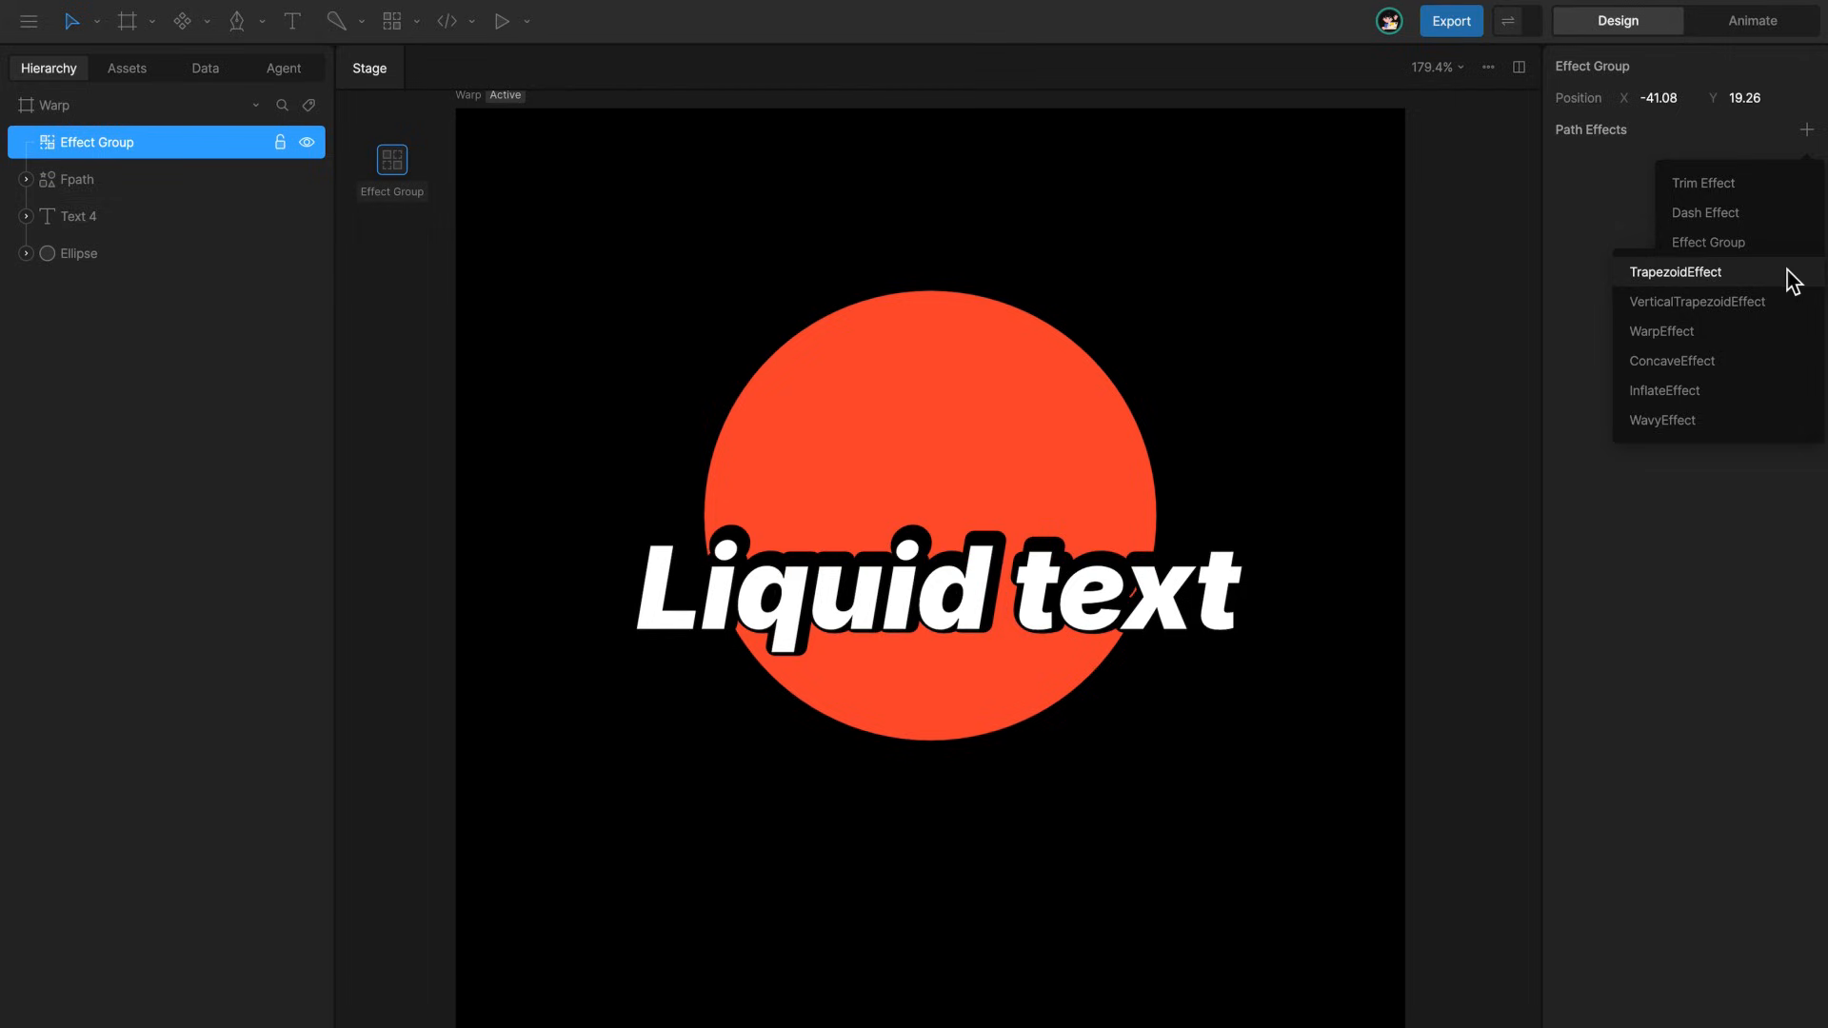
pyautogui.click(1794, 274)
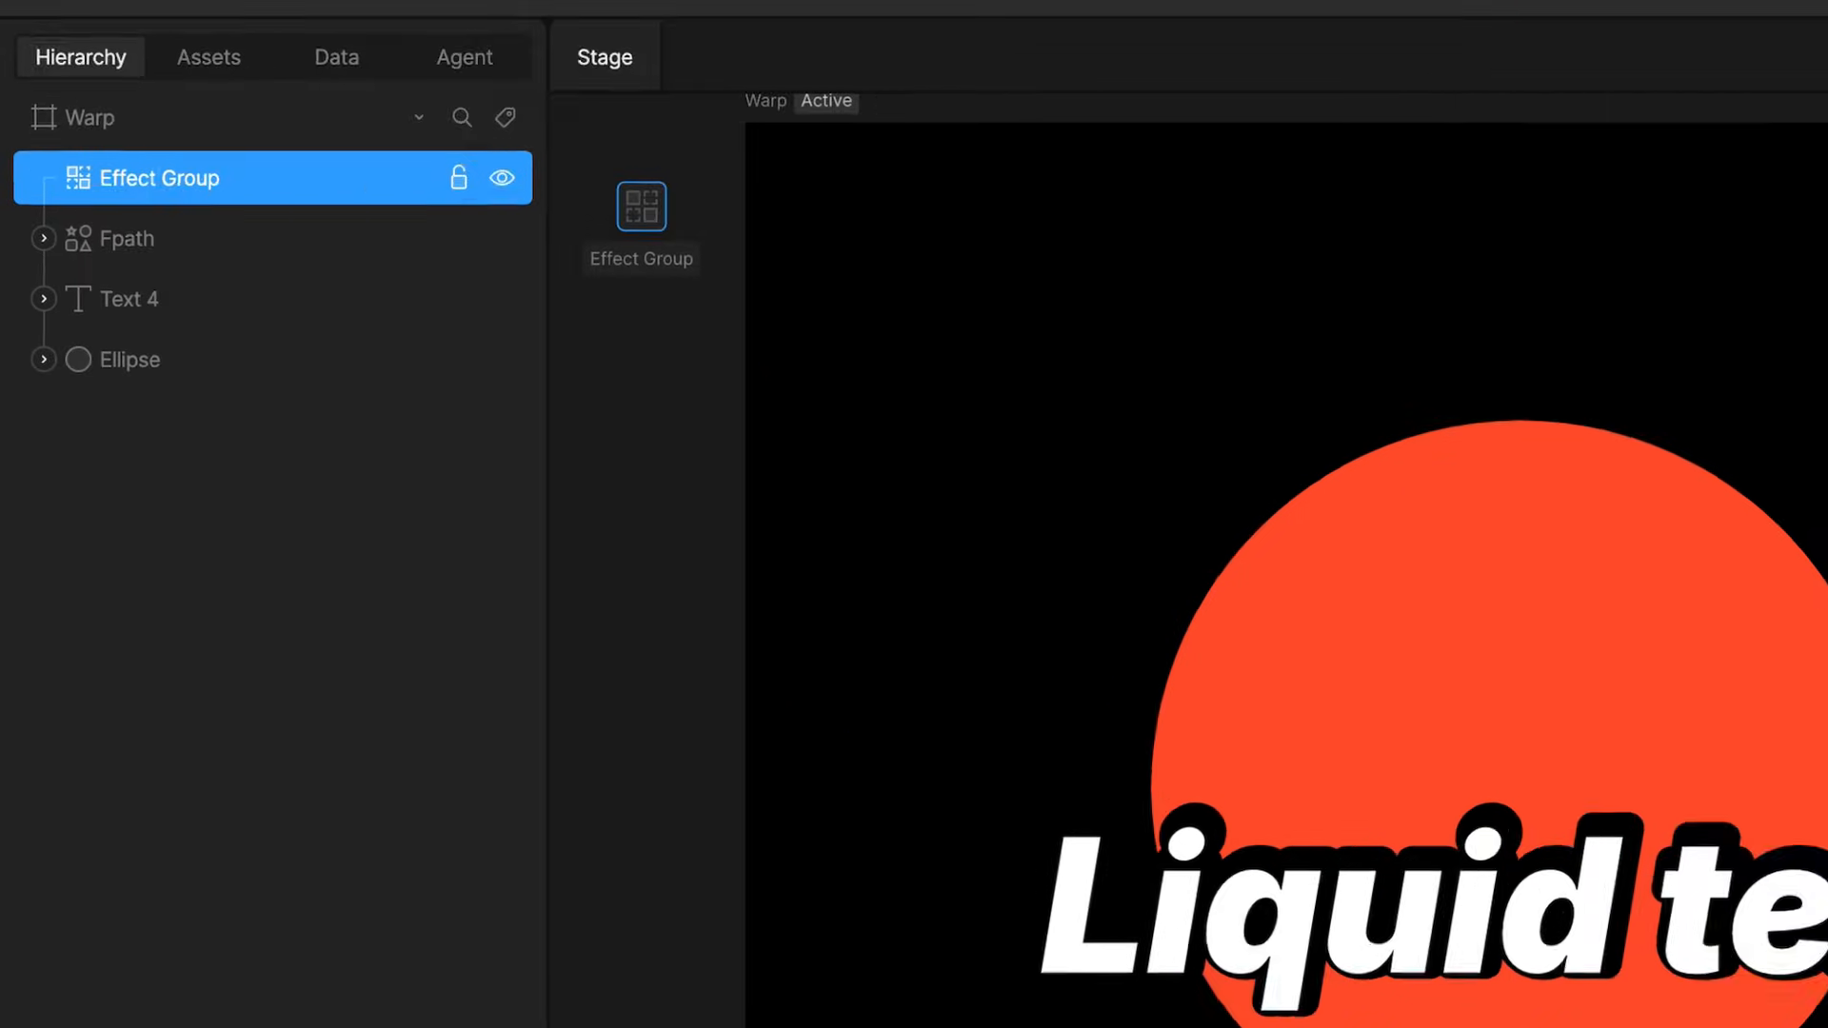
# Apply the Effect Group to both Text 4 and Ellipse as a group effect
pyautogui.click(379, 316)
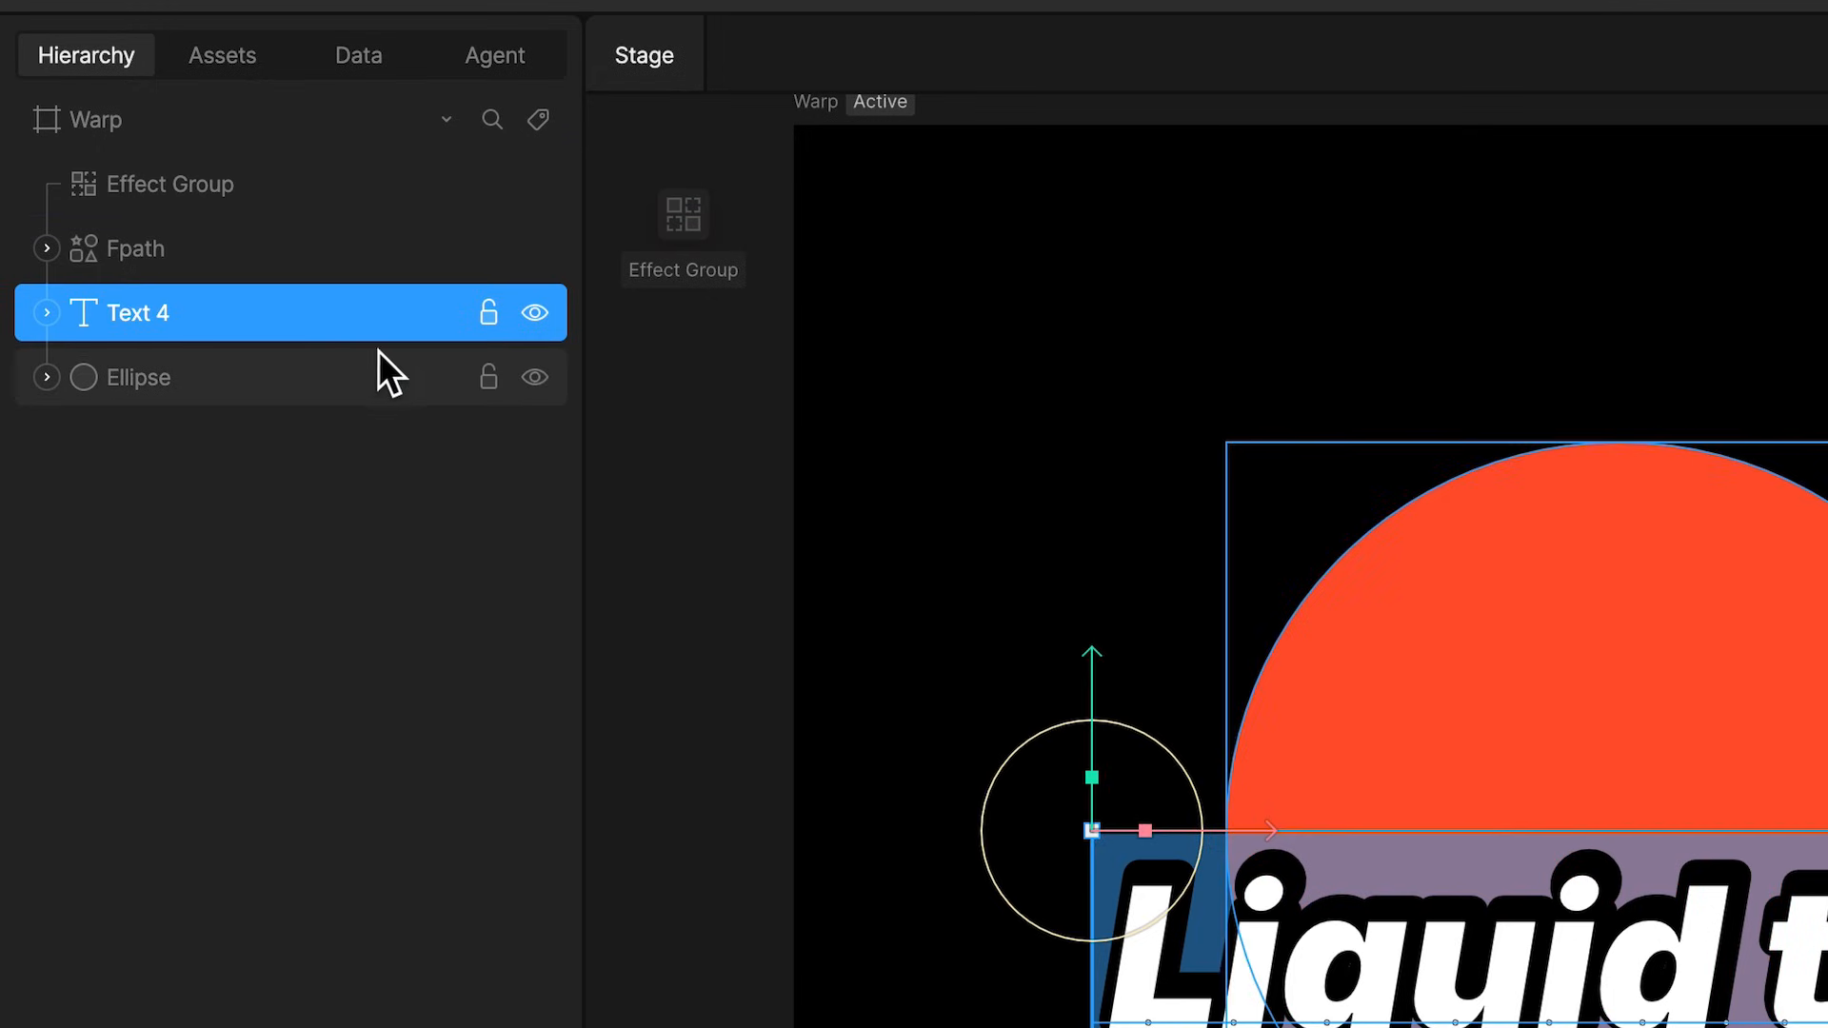
pyautogui.keyDown('shift'); pyautogui.click(373, 354); pyautogui.keyUp('shift')
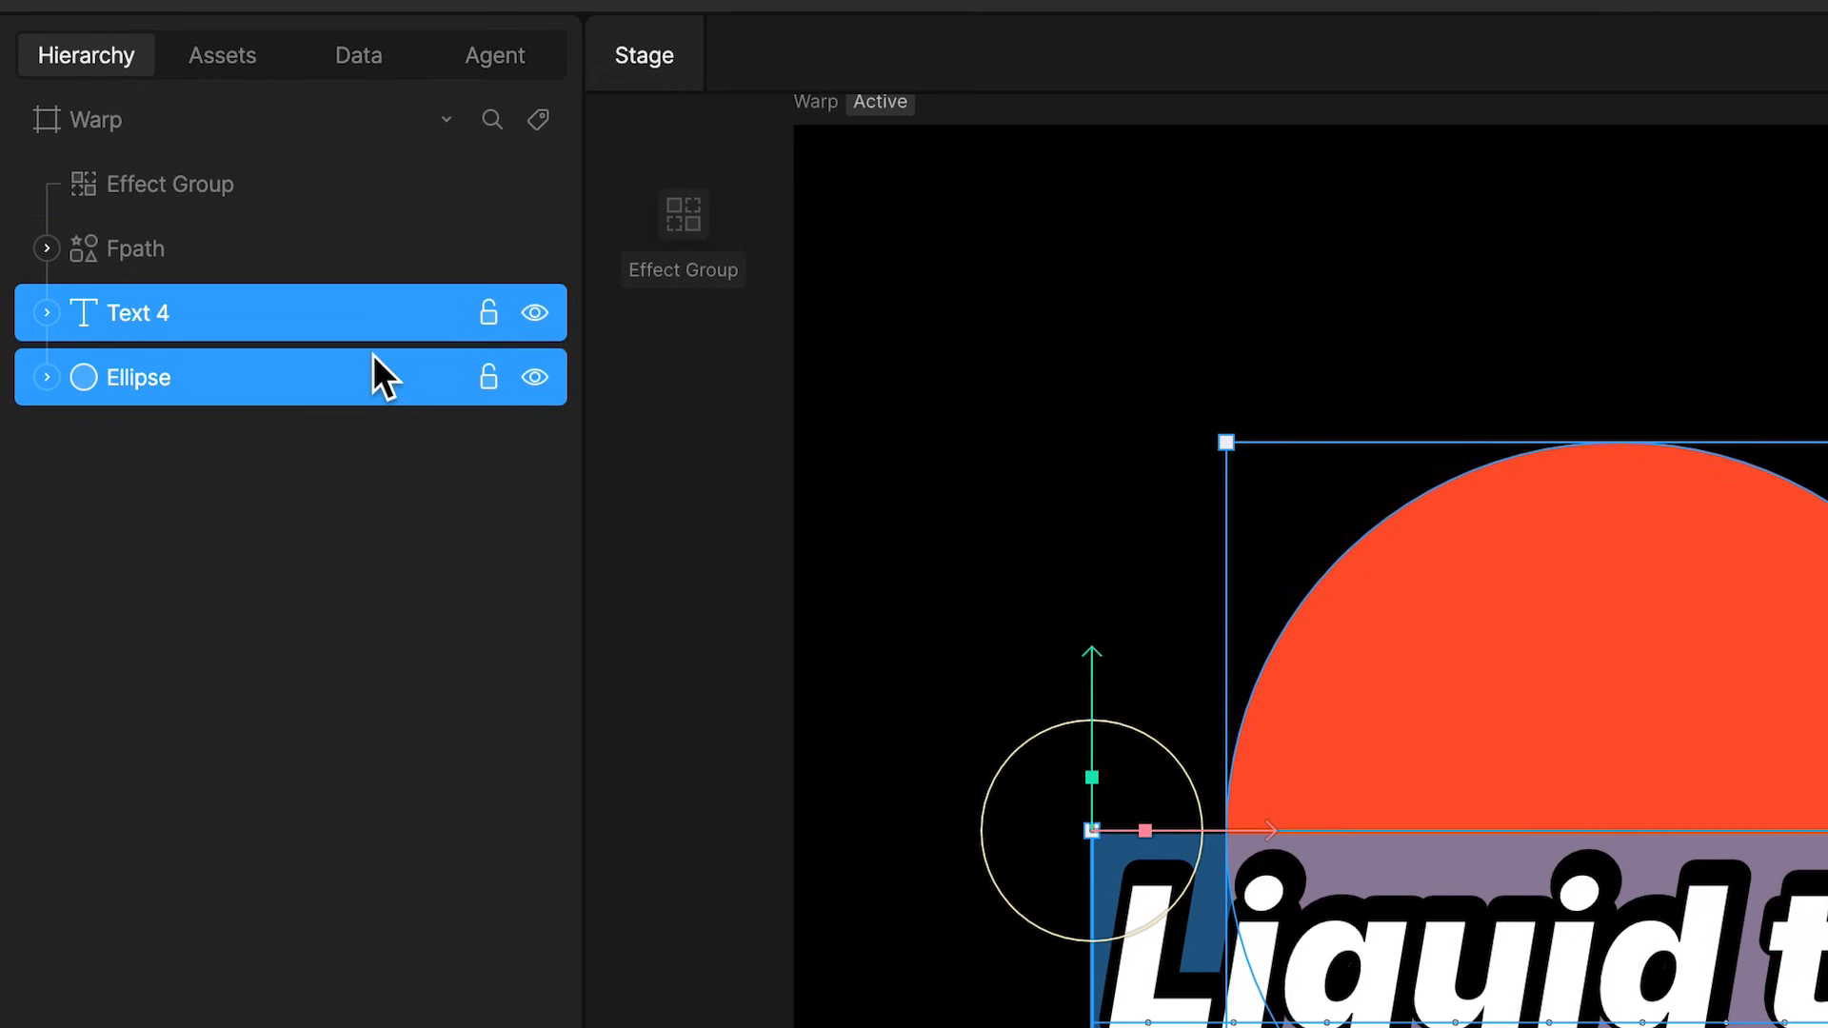
pyautogui.rightClick(374, 354)
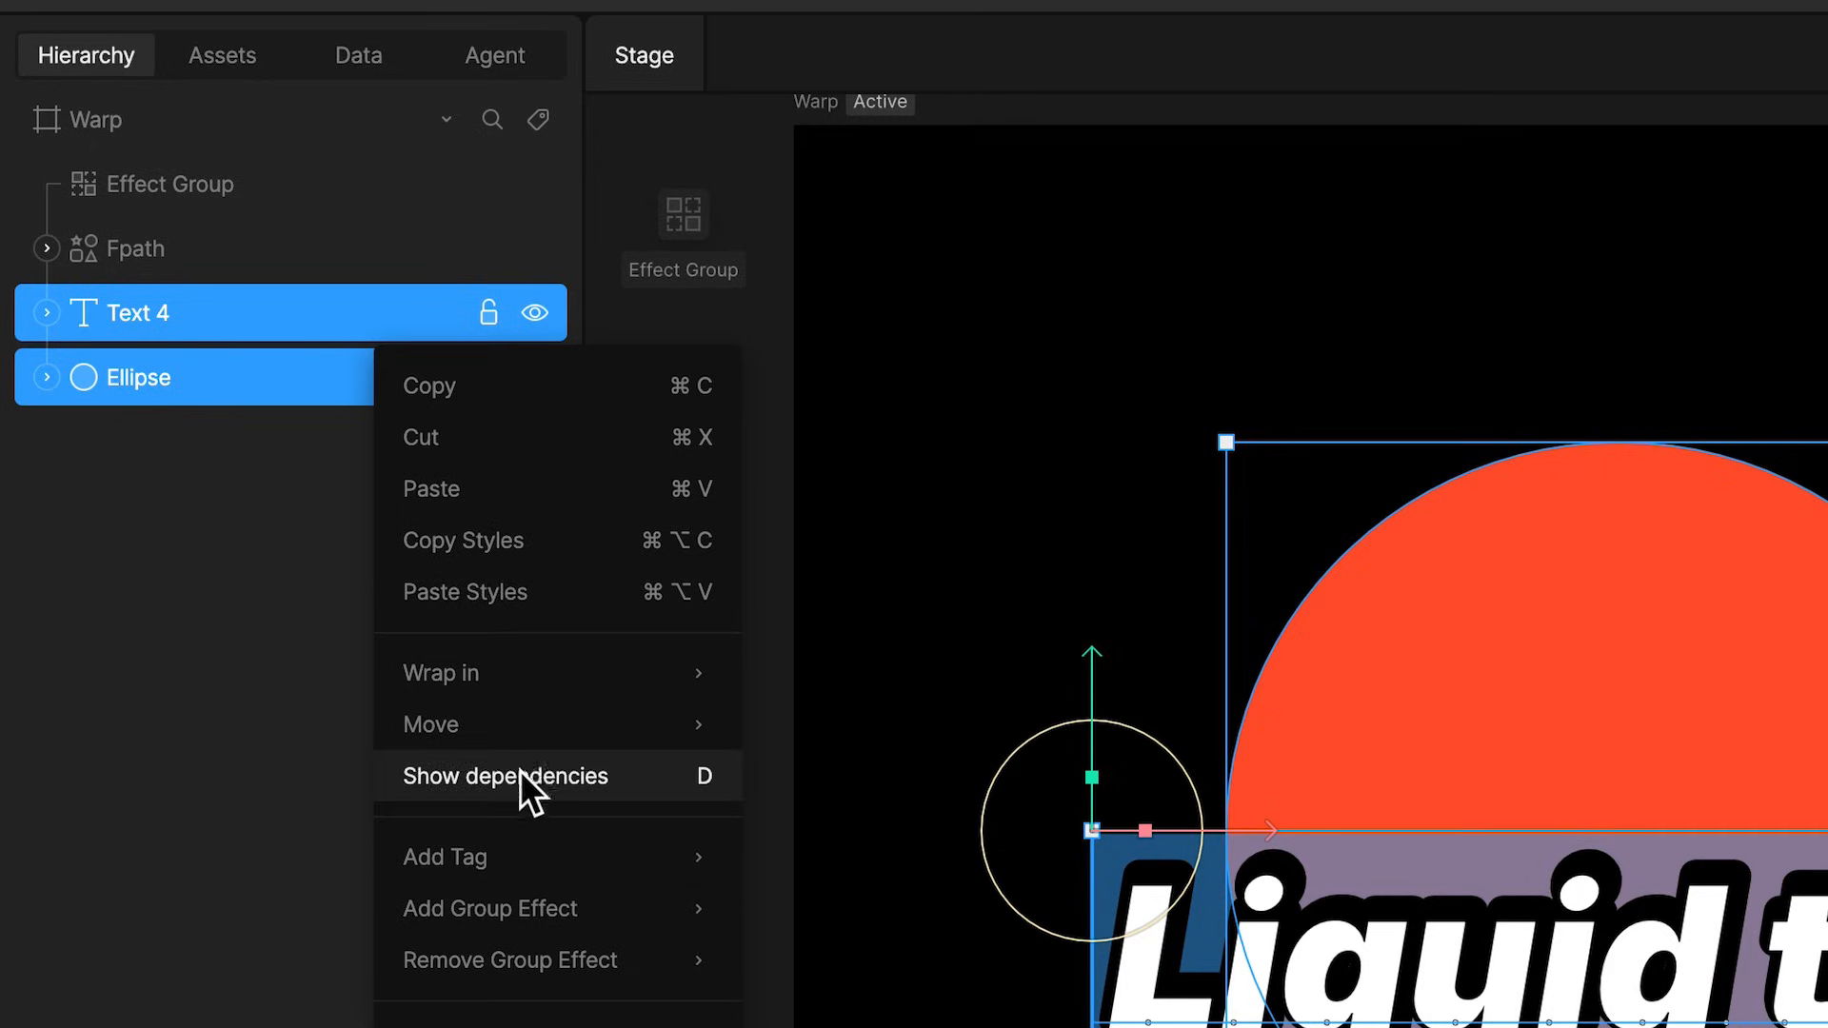
pyautogui.moveTo(541, 918)
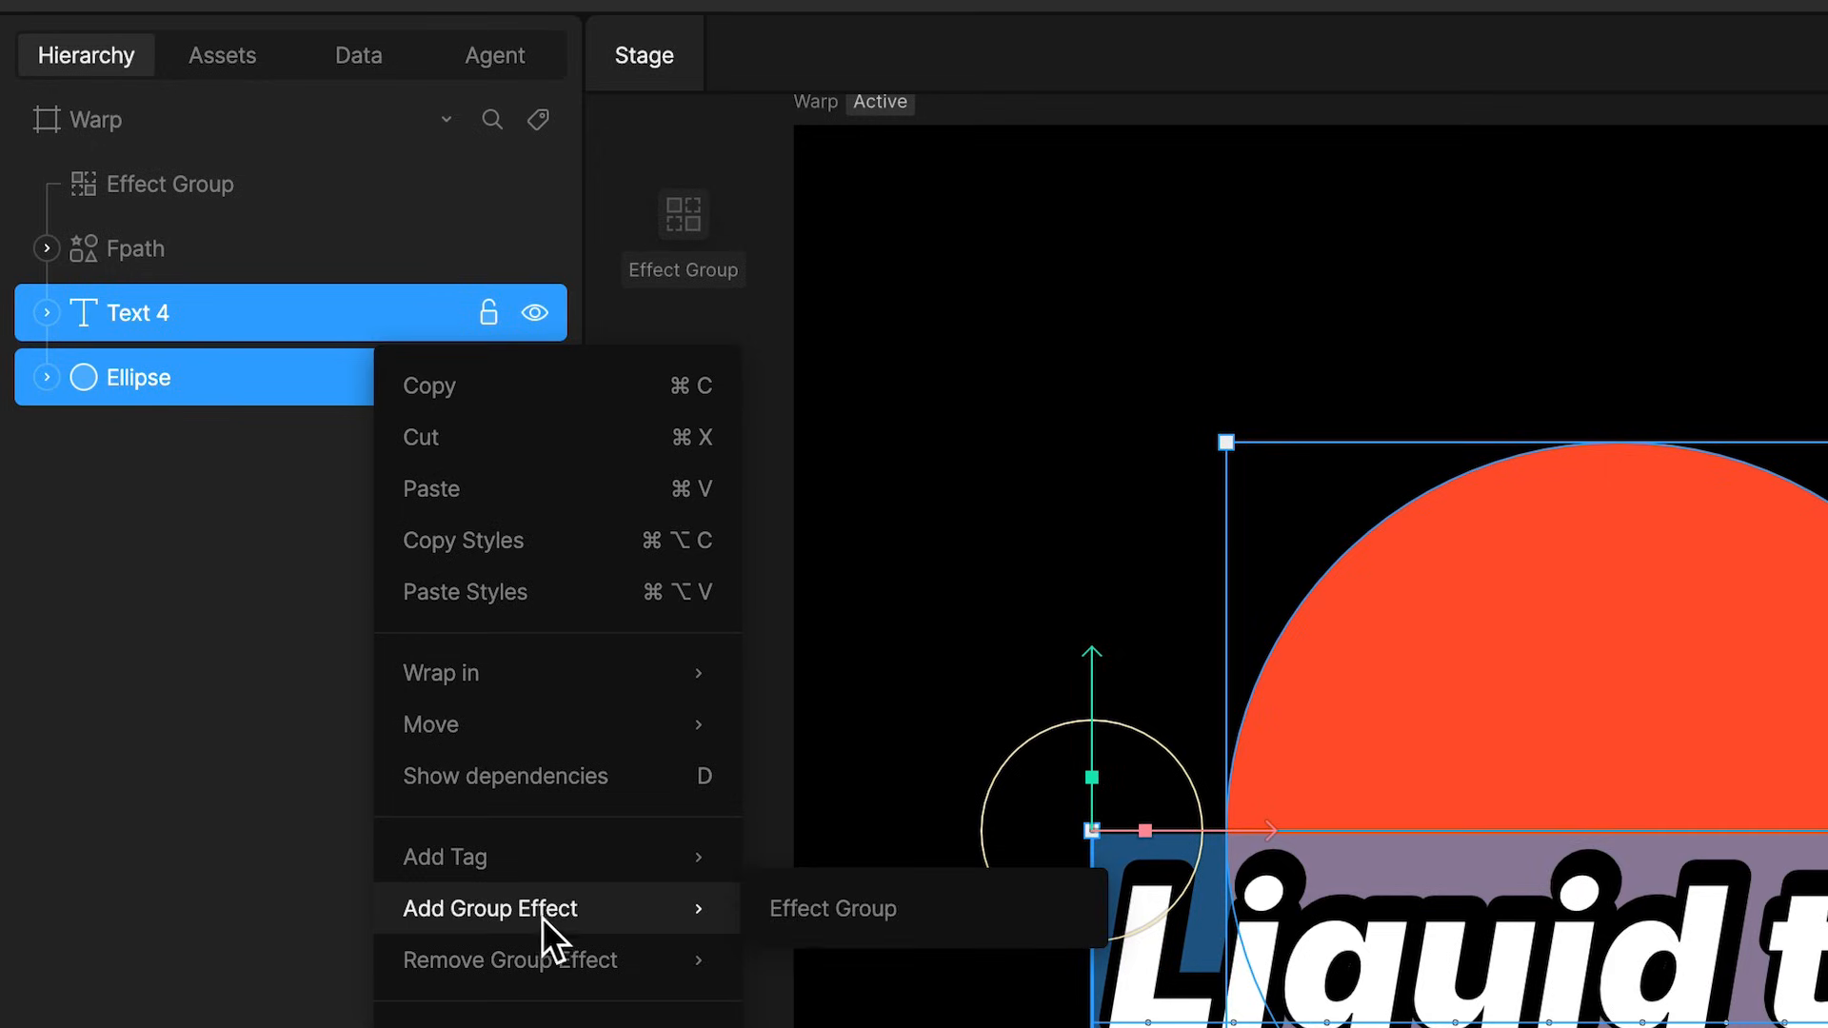
pyautogui.click(921, 922)
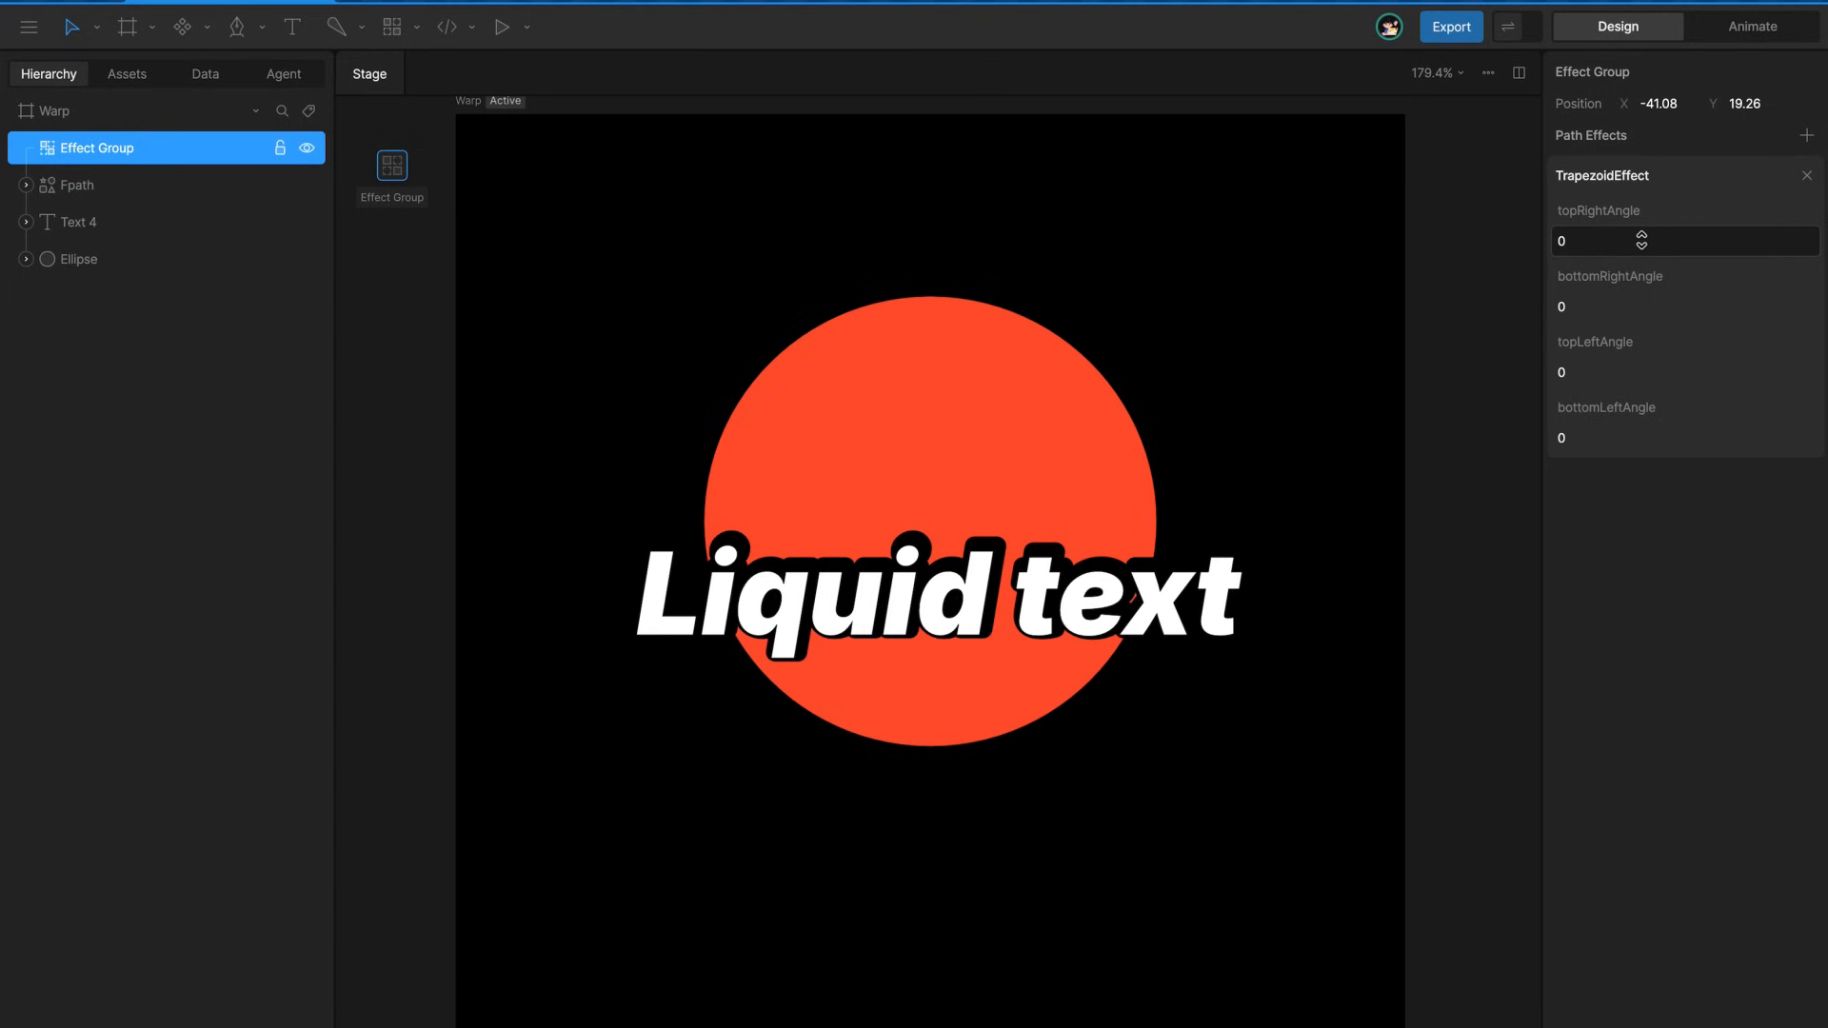
# Set the group's trapezoid angles to topRight -14, bottomRight -10 and topLeft 4, and add a VerticalTrapezoidEffect
pyautogui.moveTo(1641, 240); pyautogui.dragTo(1583, 375)
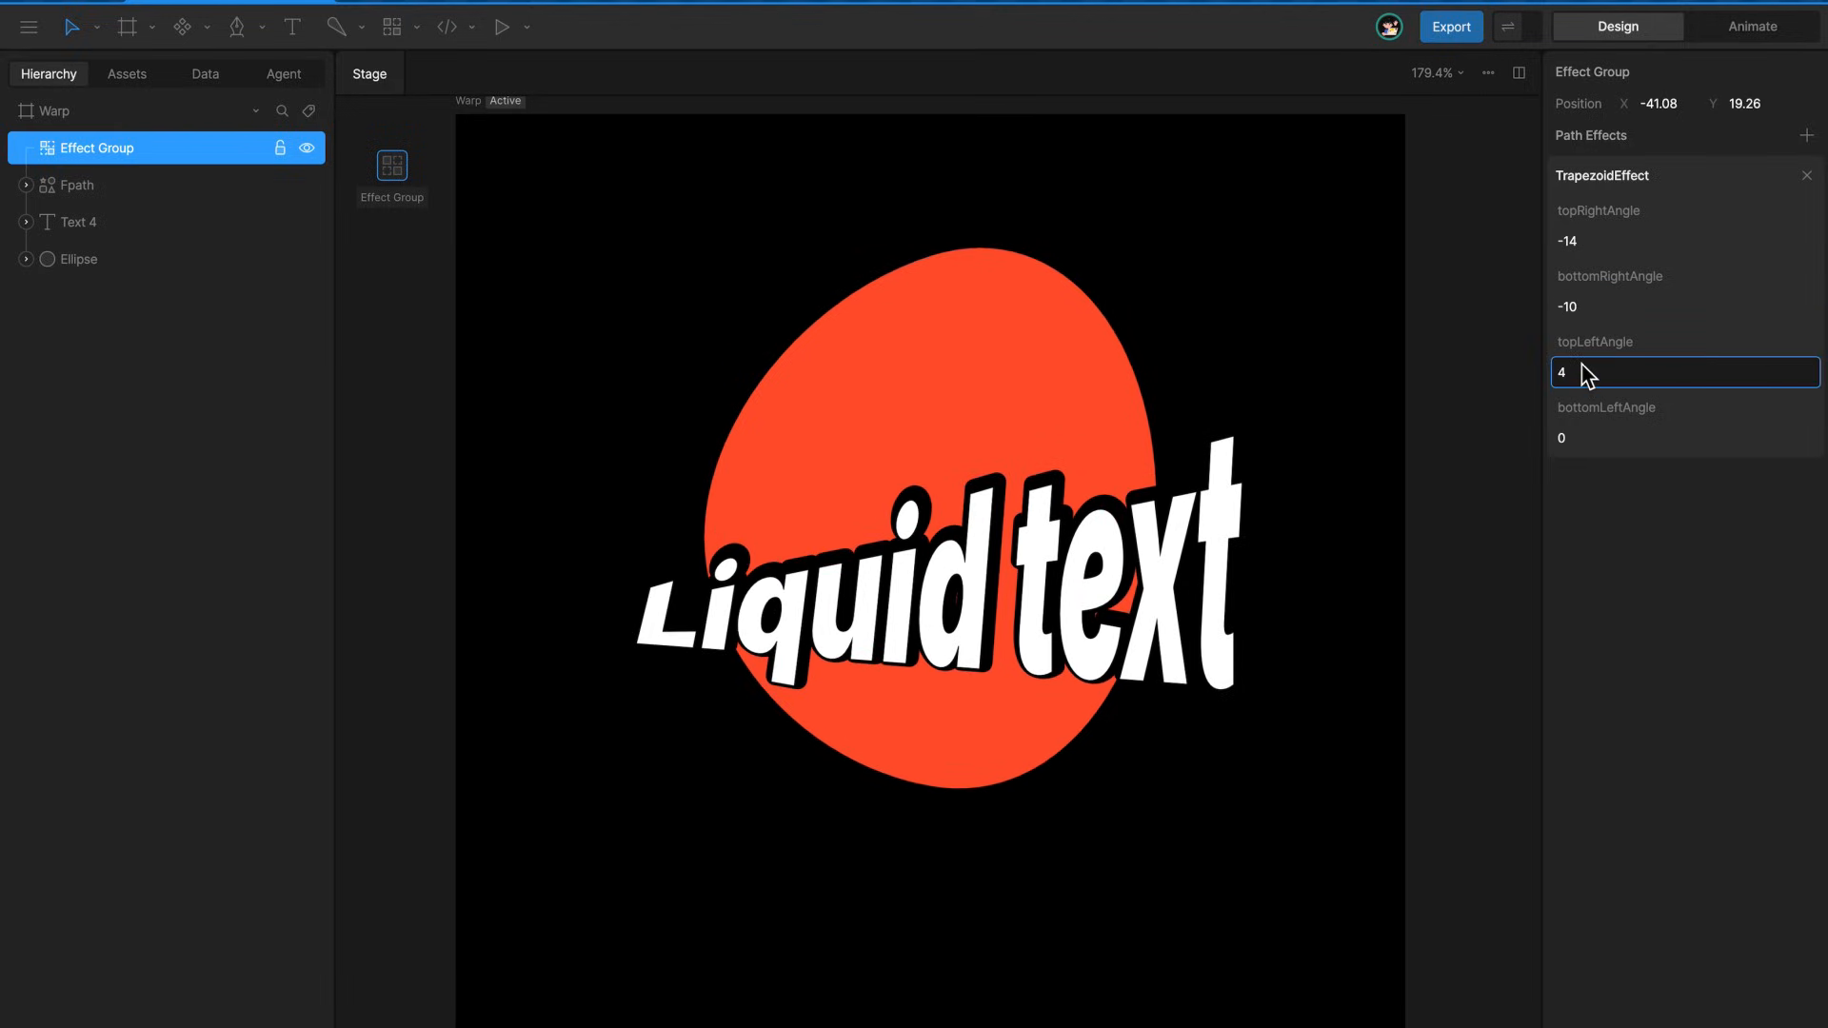
pyautogui.click(1805, 138)
pyautogui.moveTo(1767, 277)
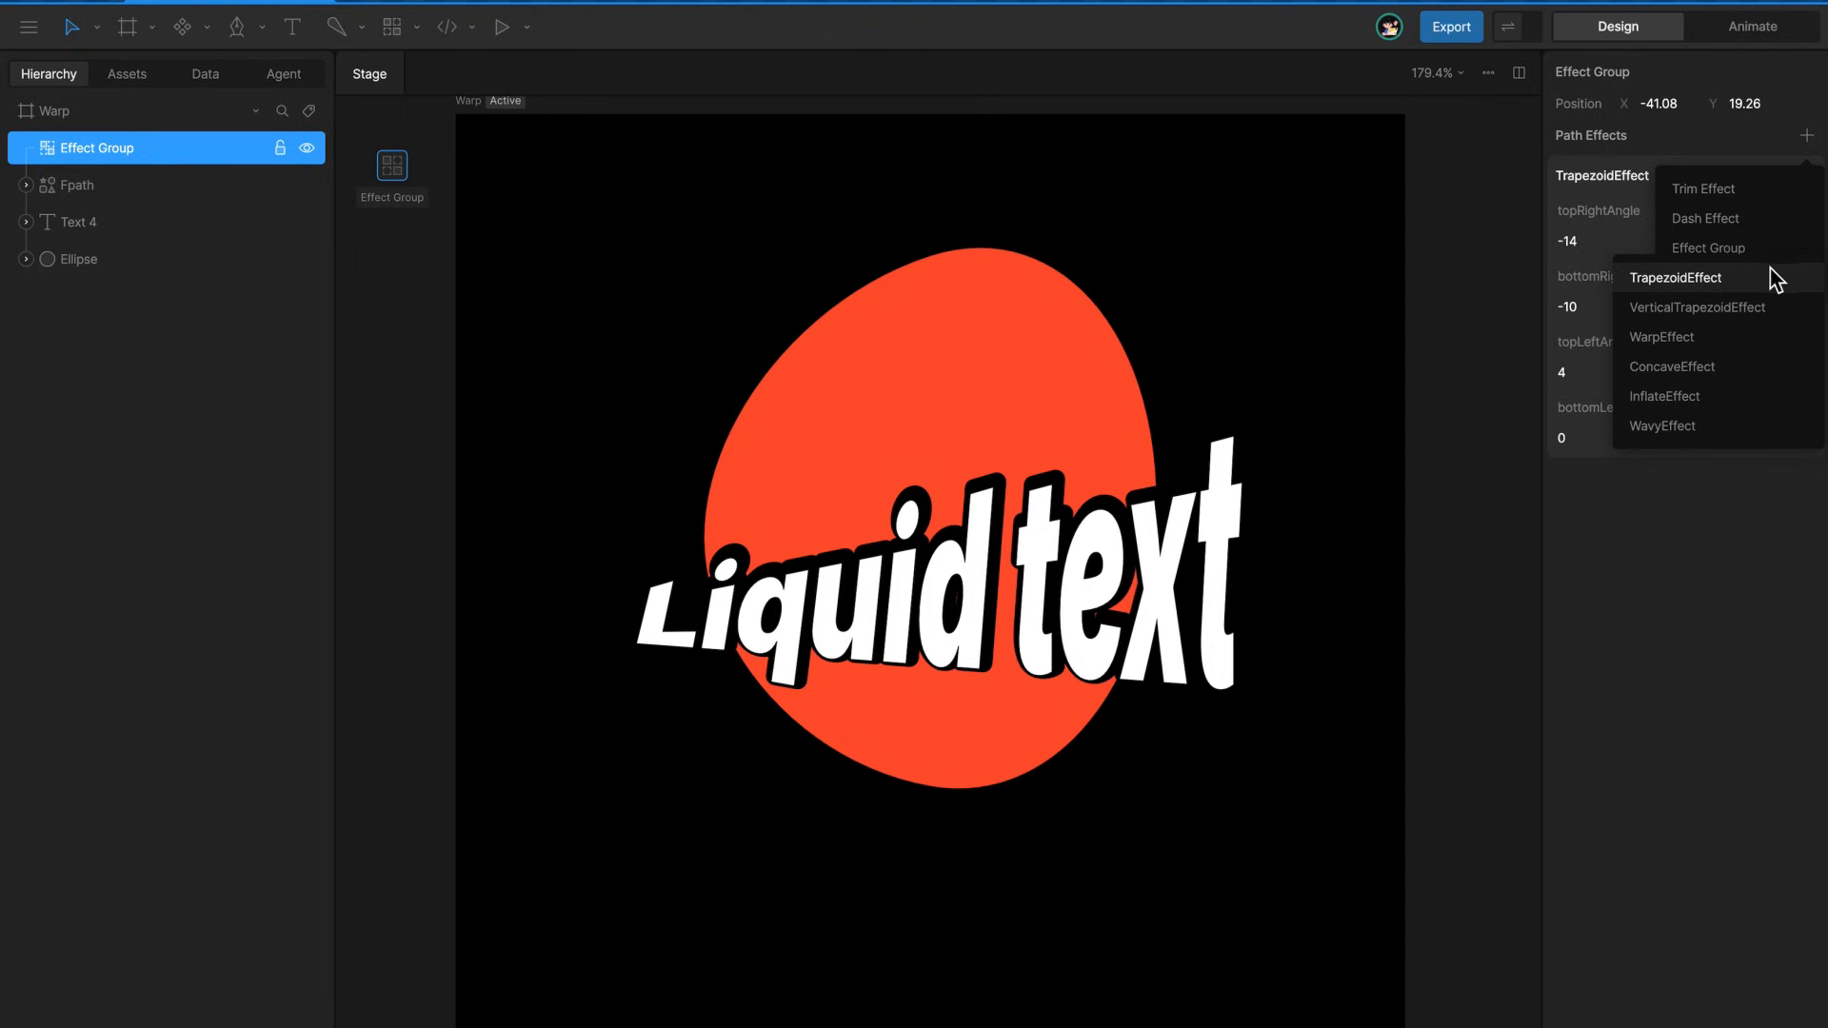
pyautogui.click(1742, 308)
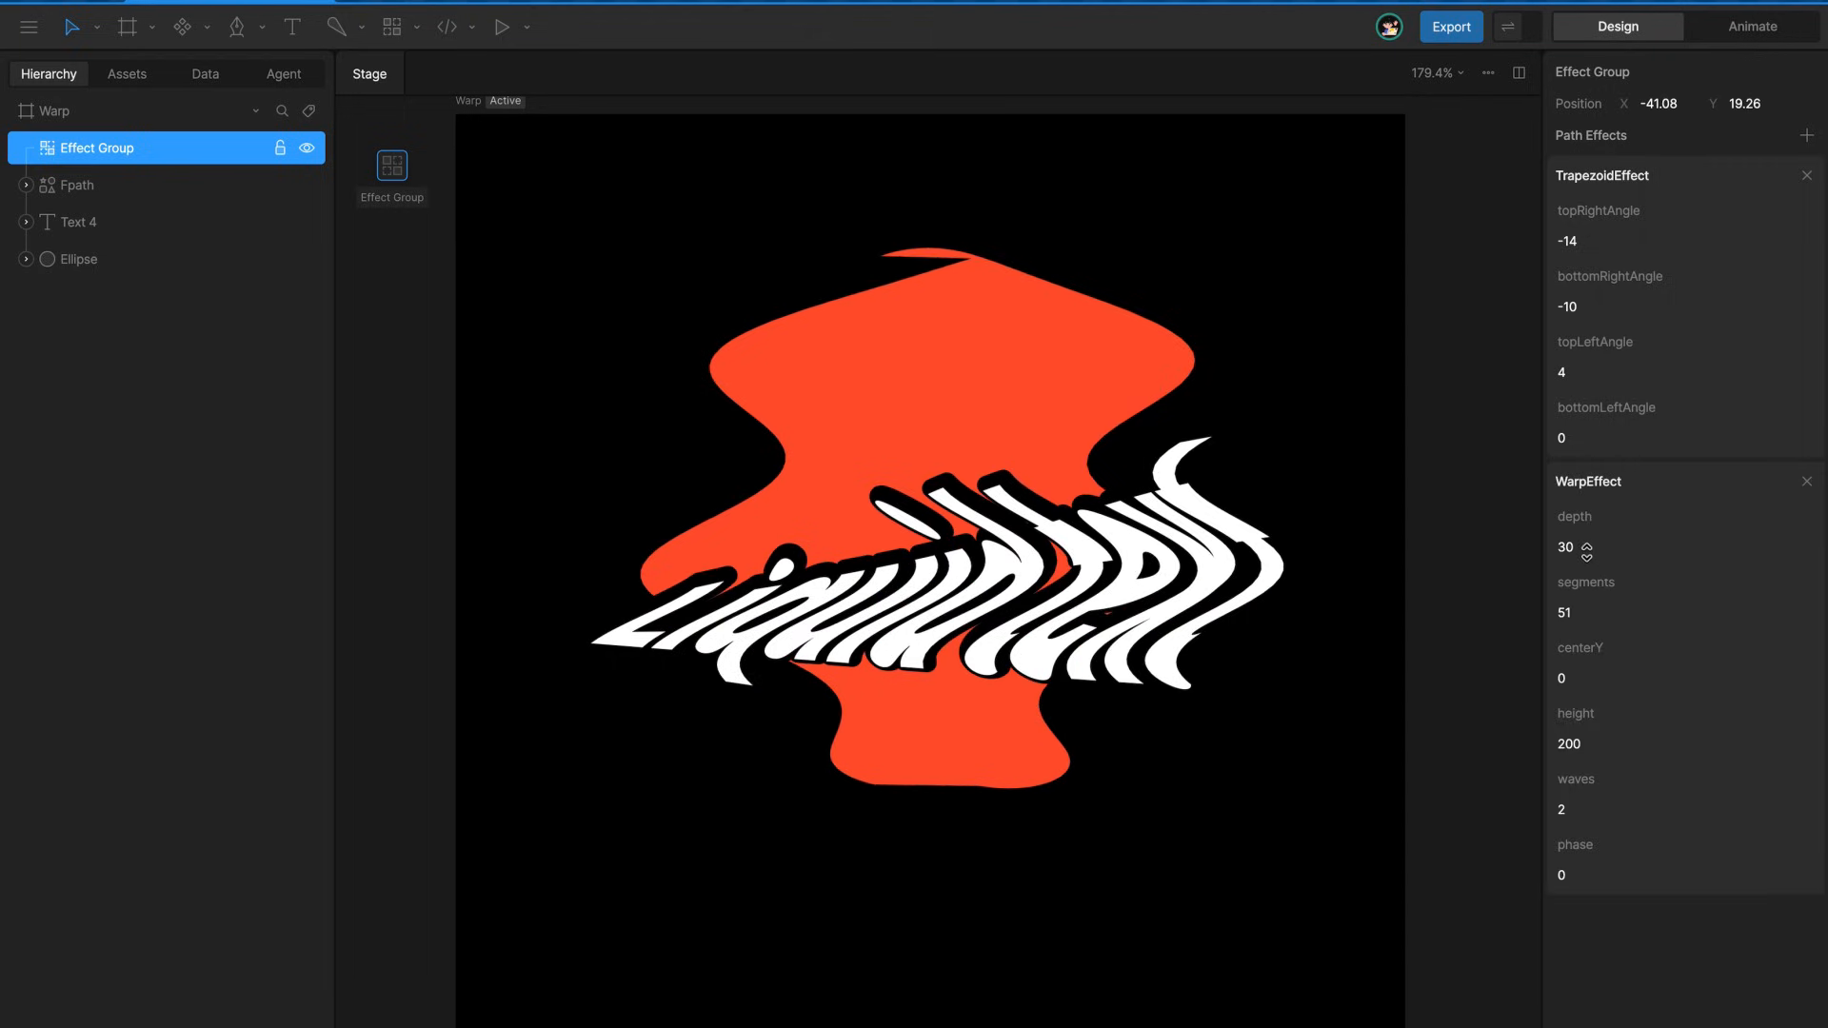
pyautogui.moveTo(1587, 552)
pyautogui.mouseDown()
pyautogui.moveTo(1584, 600)
pyautogui.moveTo(1590, 567)
pyautogui.mouseUp()
# Replace the group's trapezoid effects with a WarpEffect using depth 138, segments 120, centerY 191, height 150 and waves 15
pyautogui.click(1806, 176)
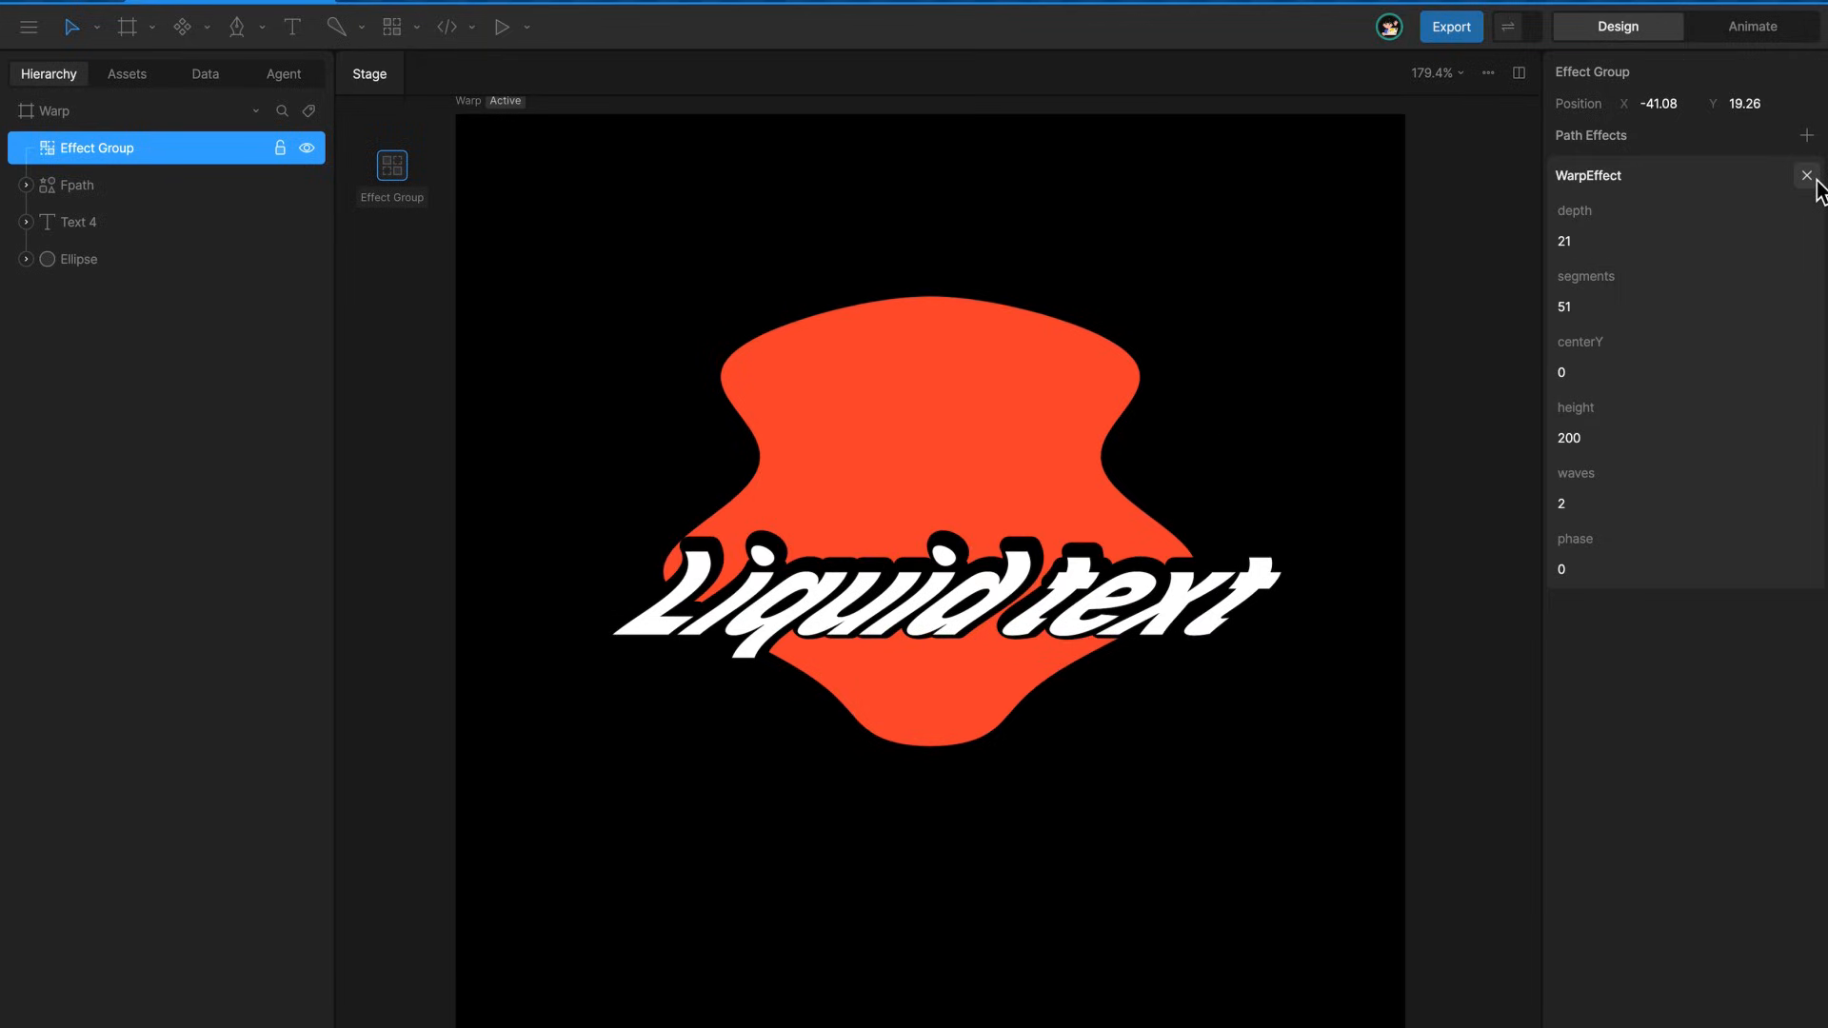
pyautogui.moveTo(1580, 252); pyautogui.dragTo(1596, 204)
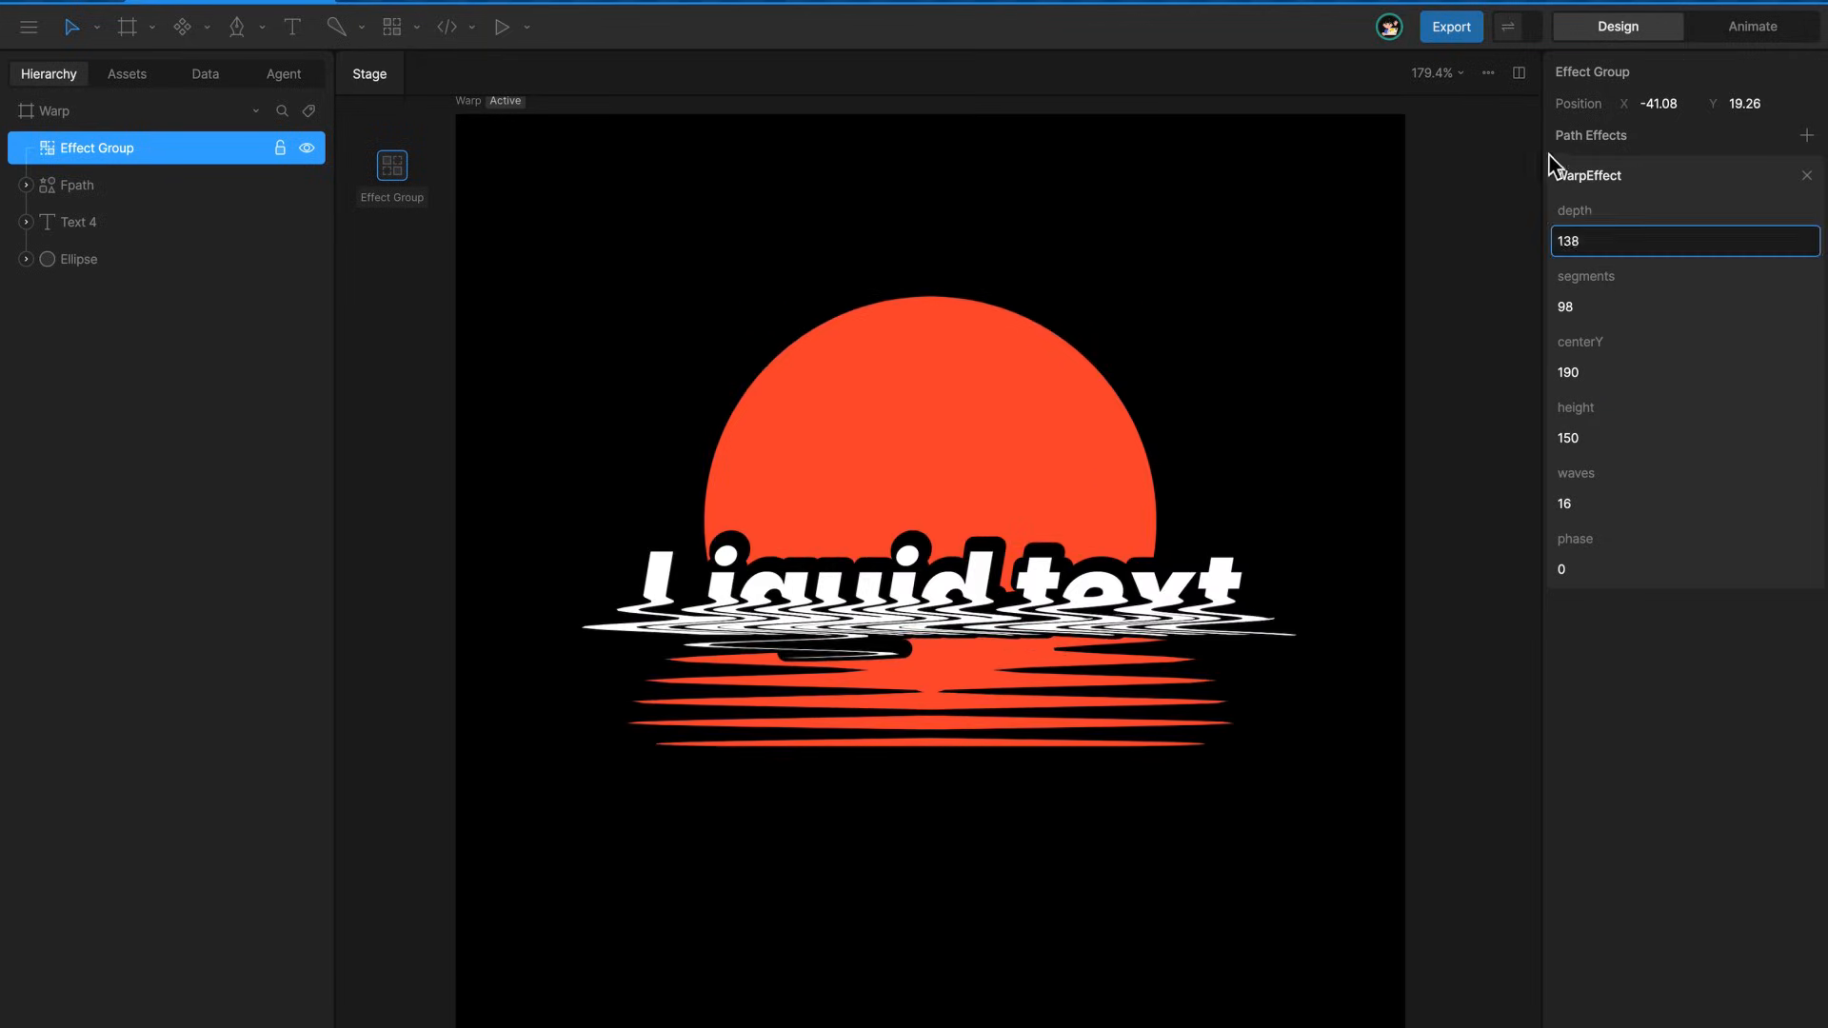
pyautogui.click(1581, 507)
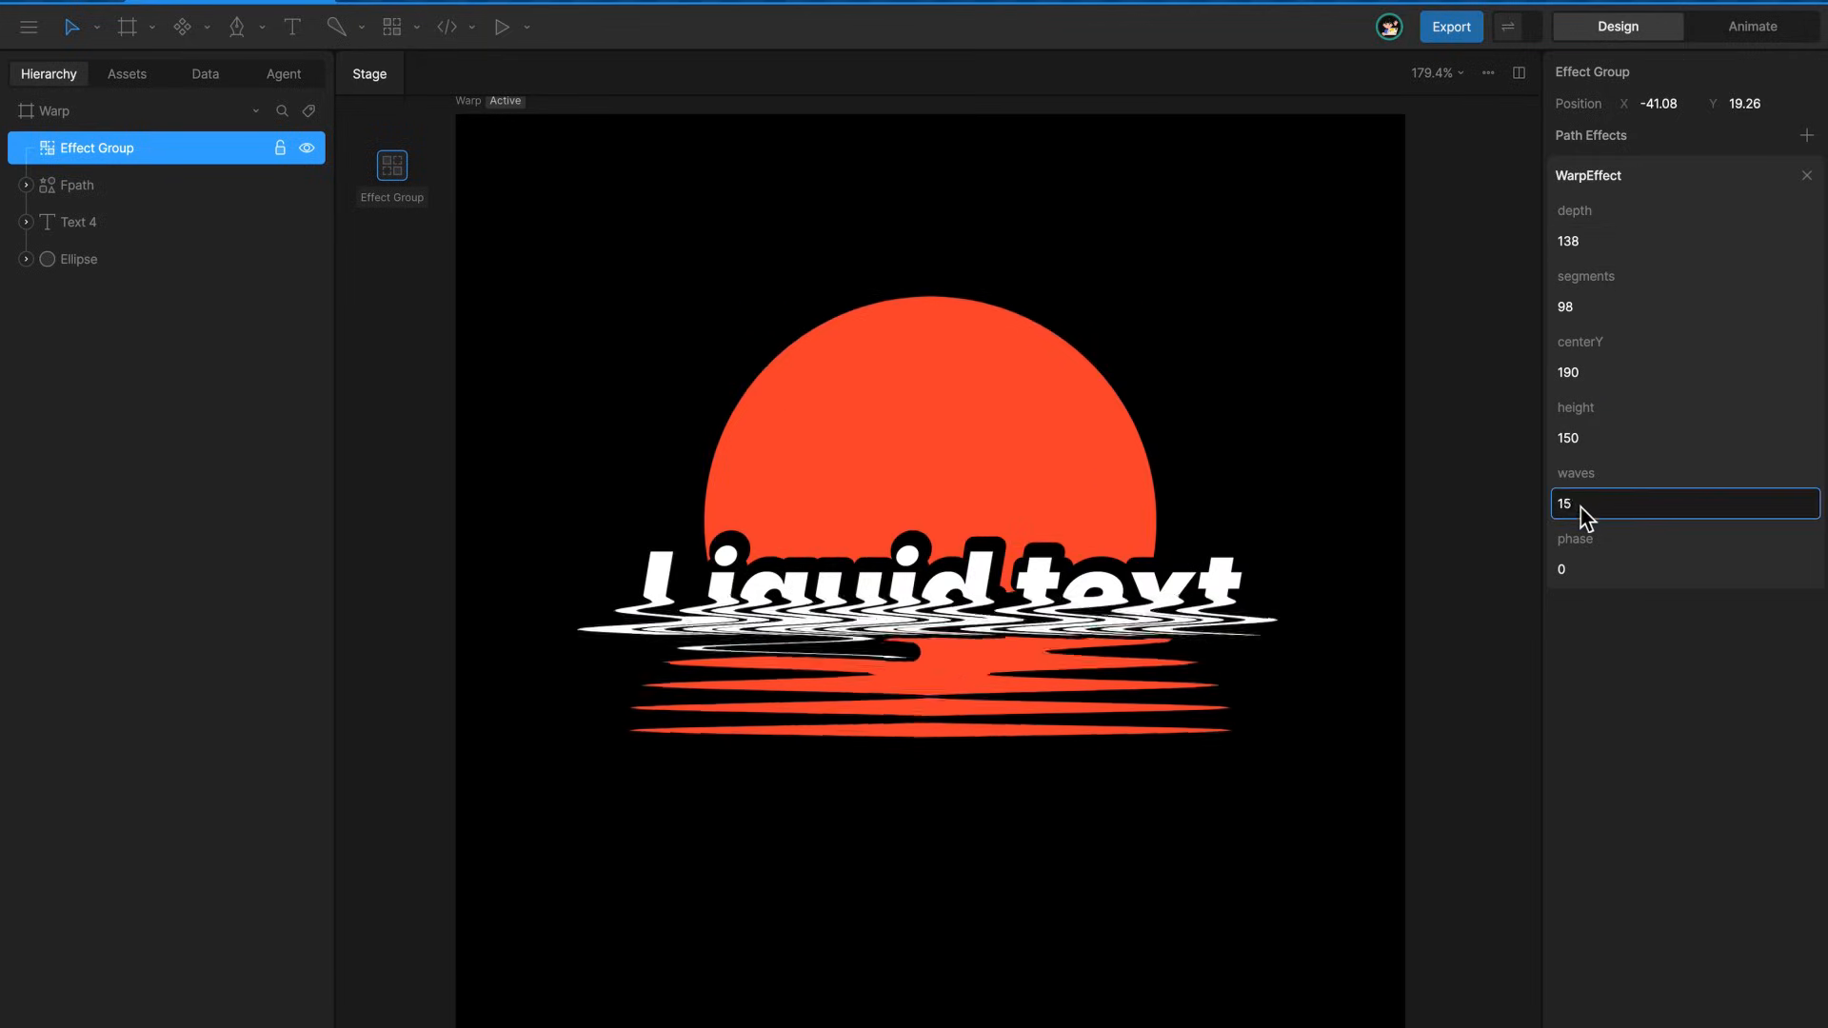
pyautogui.click(1608, 309)
pyautogui.write('120')
pyautogui.moveTo(1581, 506); pyautogui.dragTo(1581, 513)
pyautogui.moveTo(1589, 371); pyautogui.dragTo(1589, 356)
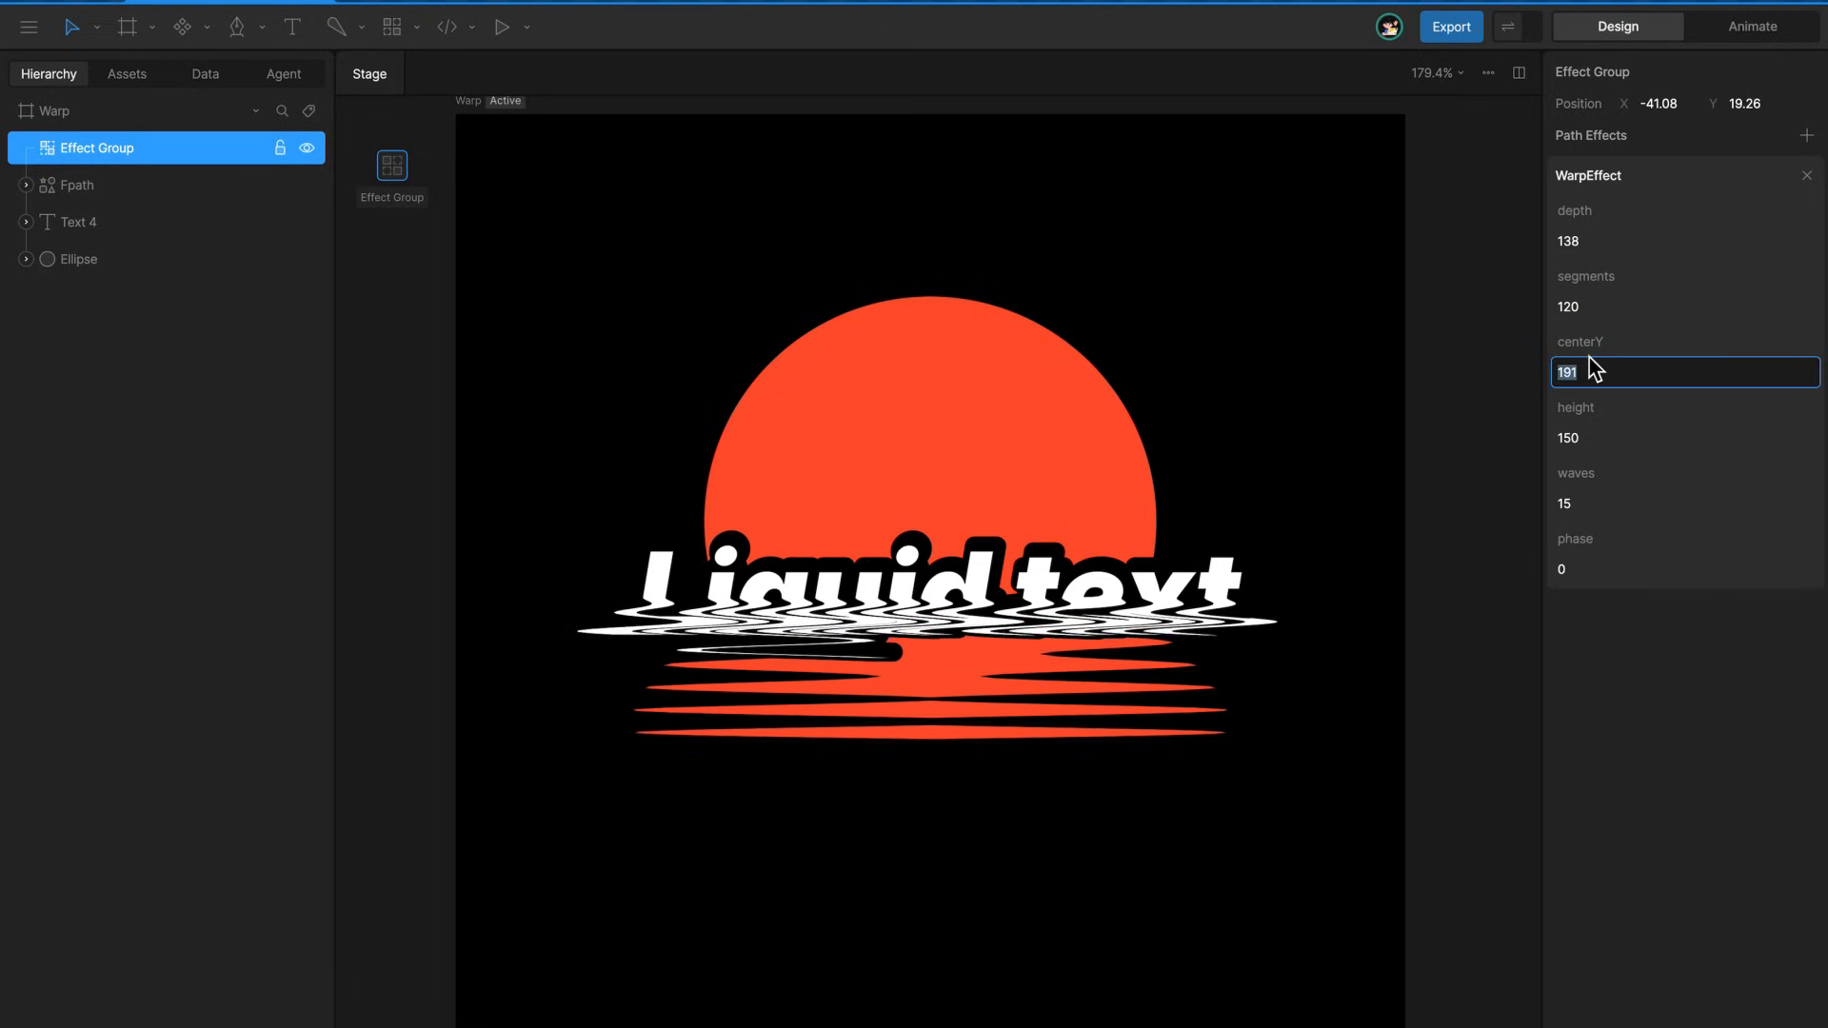
# Switch to animation mode, scrub the loop animation to one second, and open the binding options for the WarpEffect's phase
pyautogui.click(1753, 25)
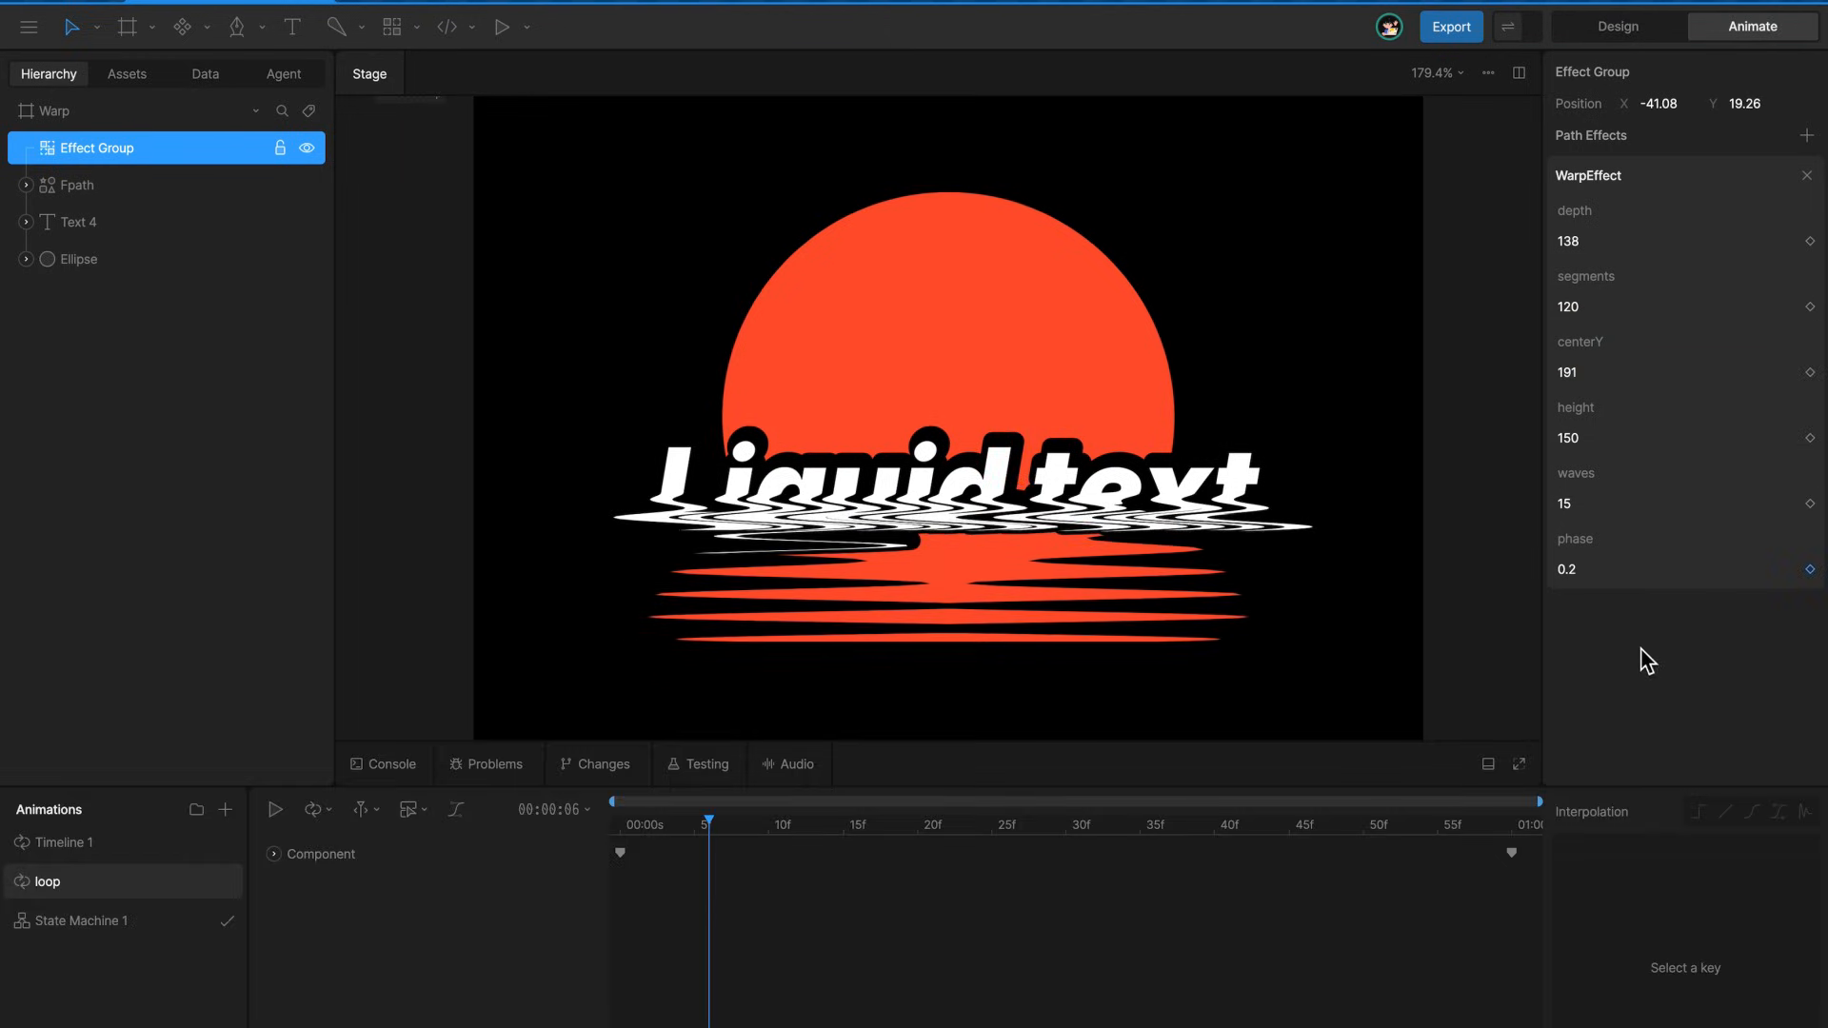
pyautogui.moveTo(1344, 826); pyautogui.dragTo(1580, 862)
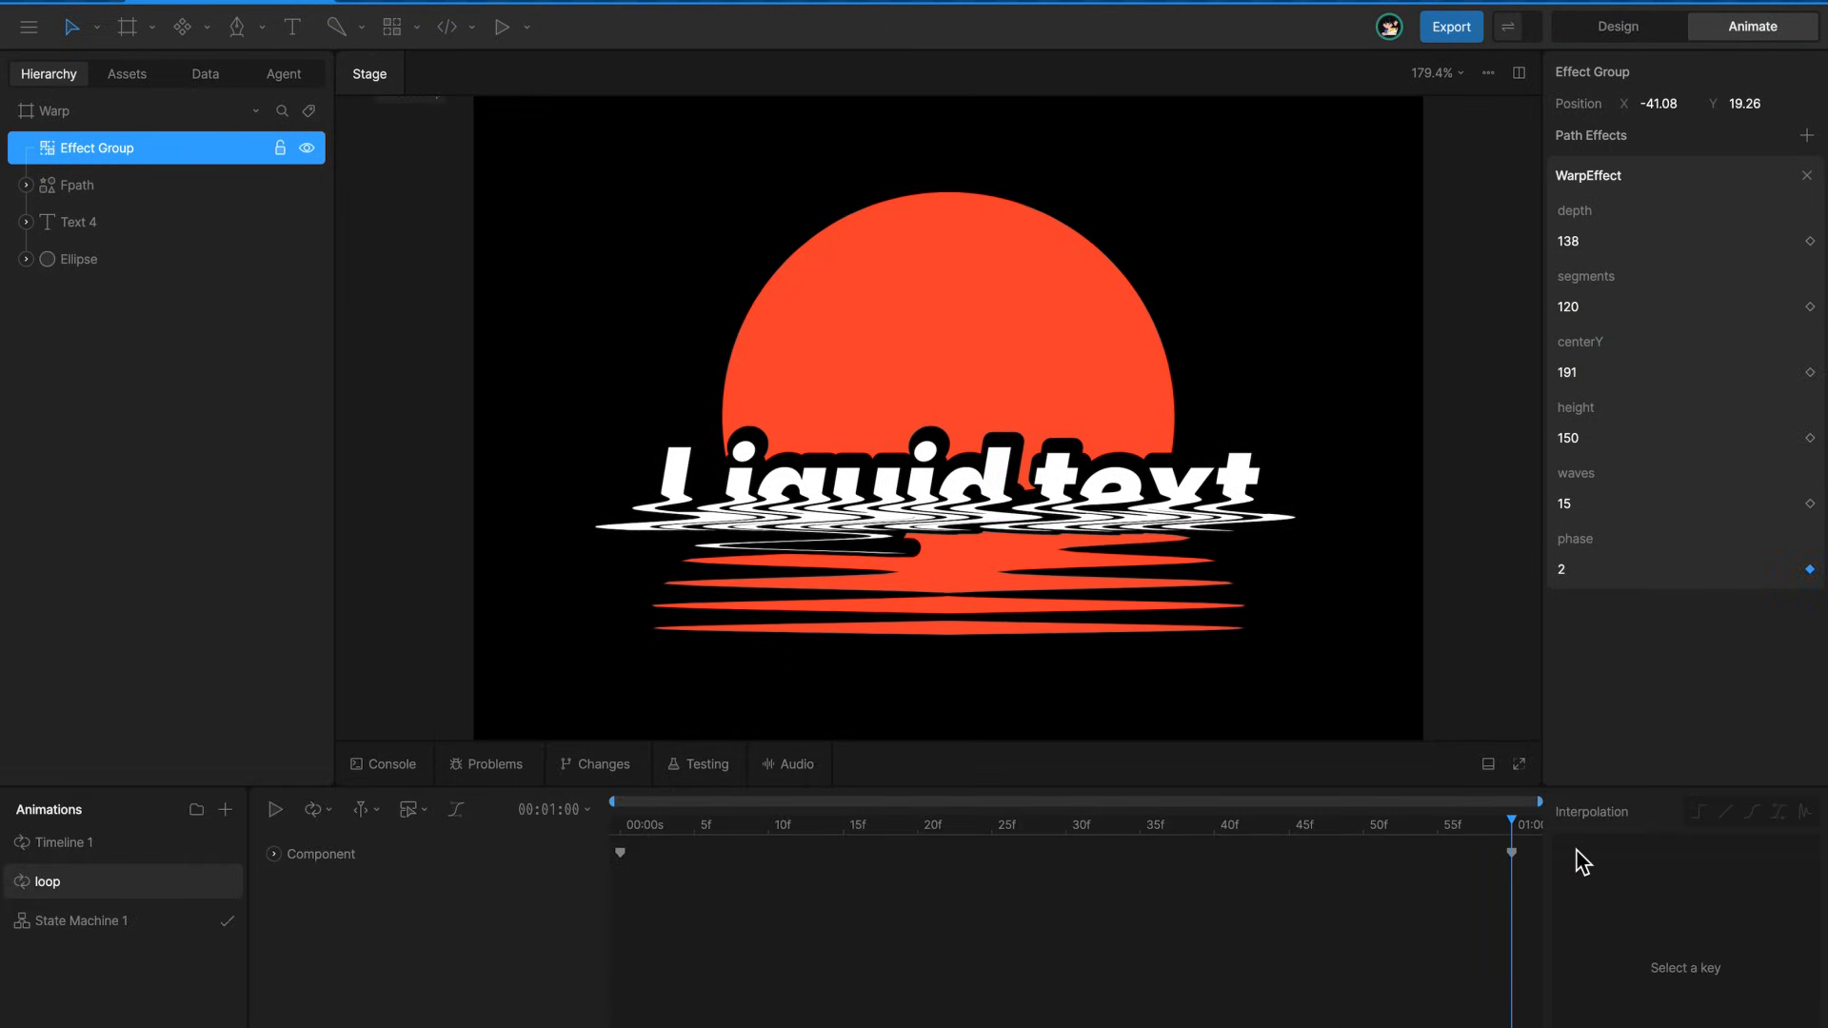
pyautogui.rightClick(1655, 569)
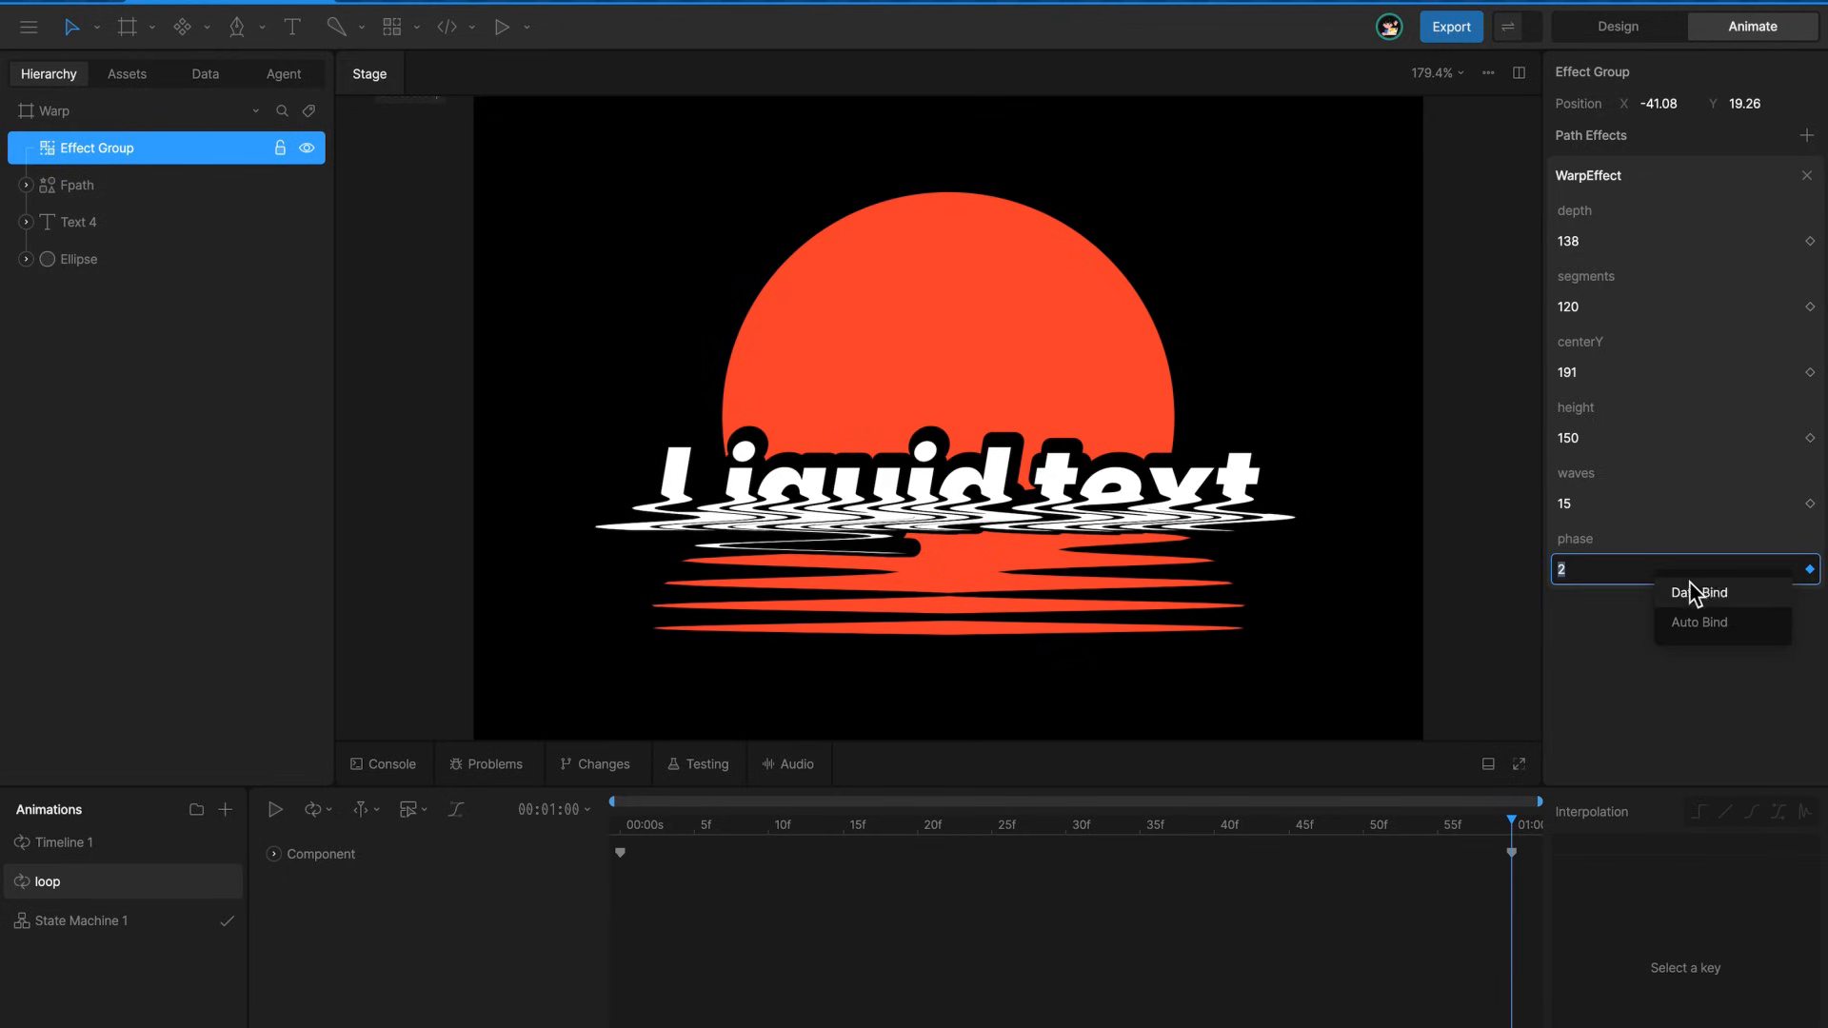
# Change the wording of Text 4 to "editable" and overwrite it with "dinamic!!!!"
pyautogui.click(1179, 503)
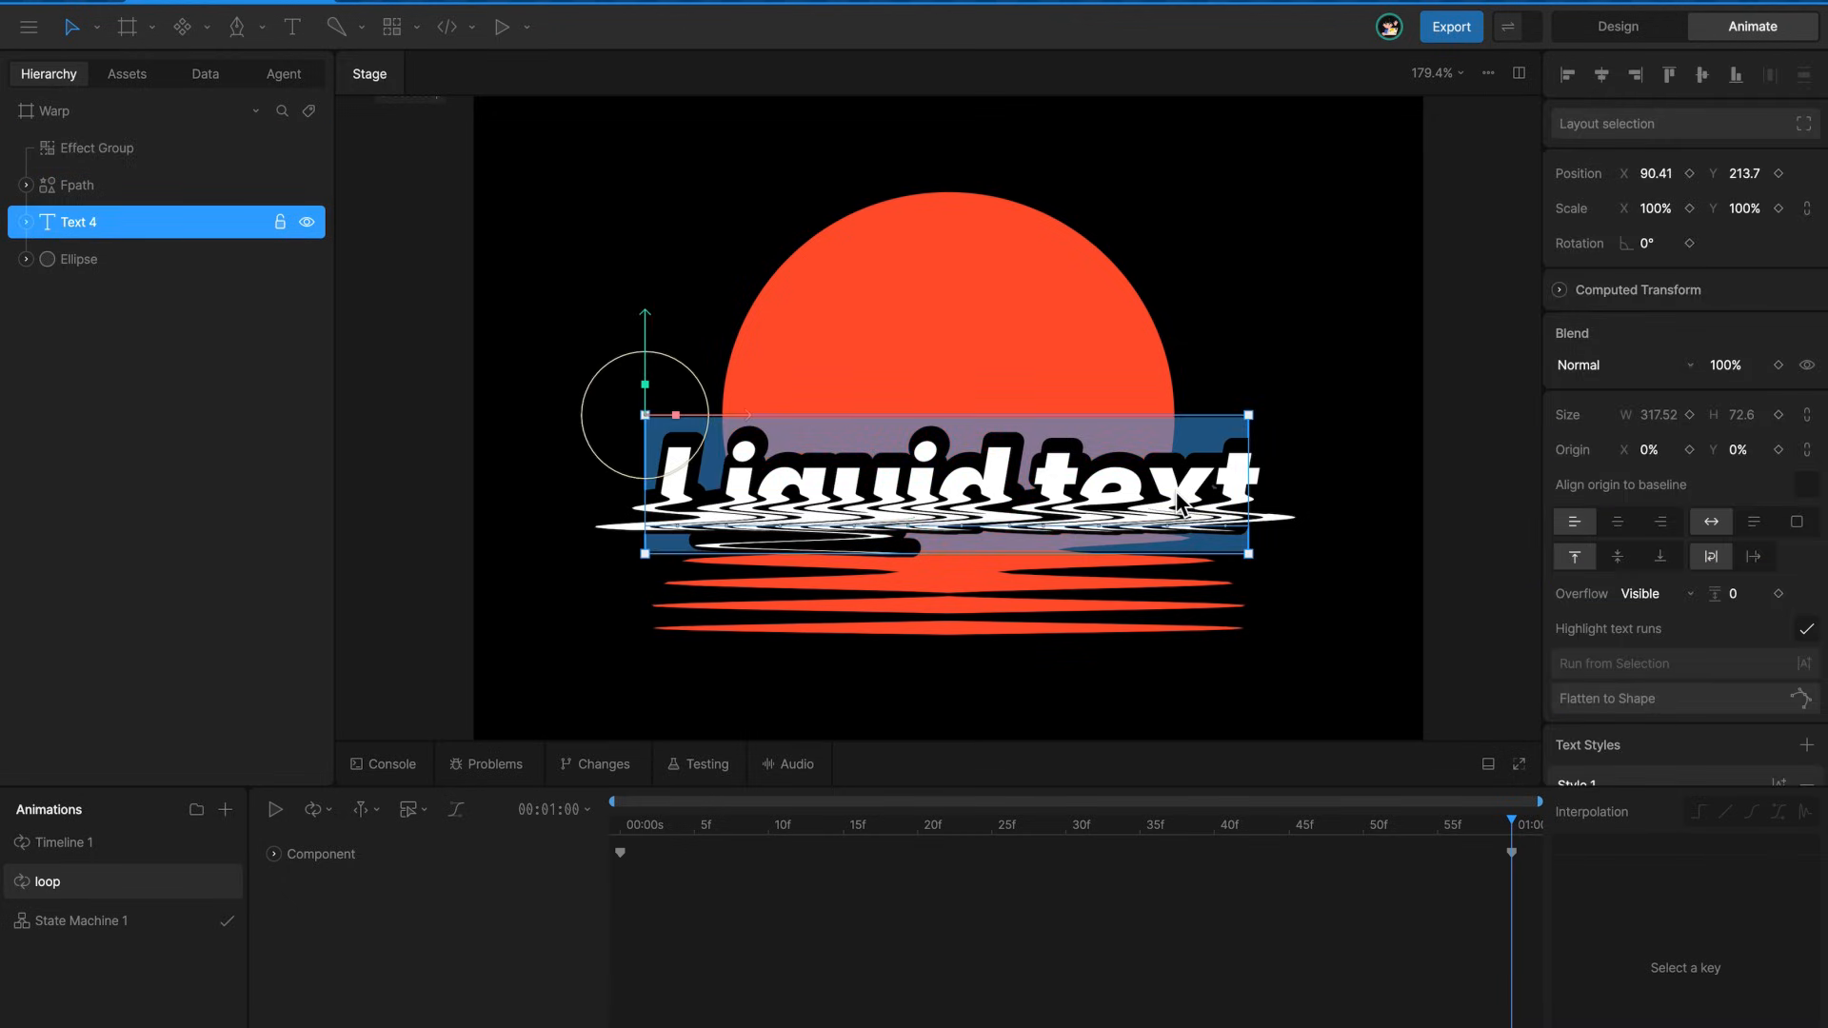
pyautogui.write('editable')
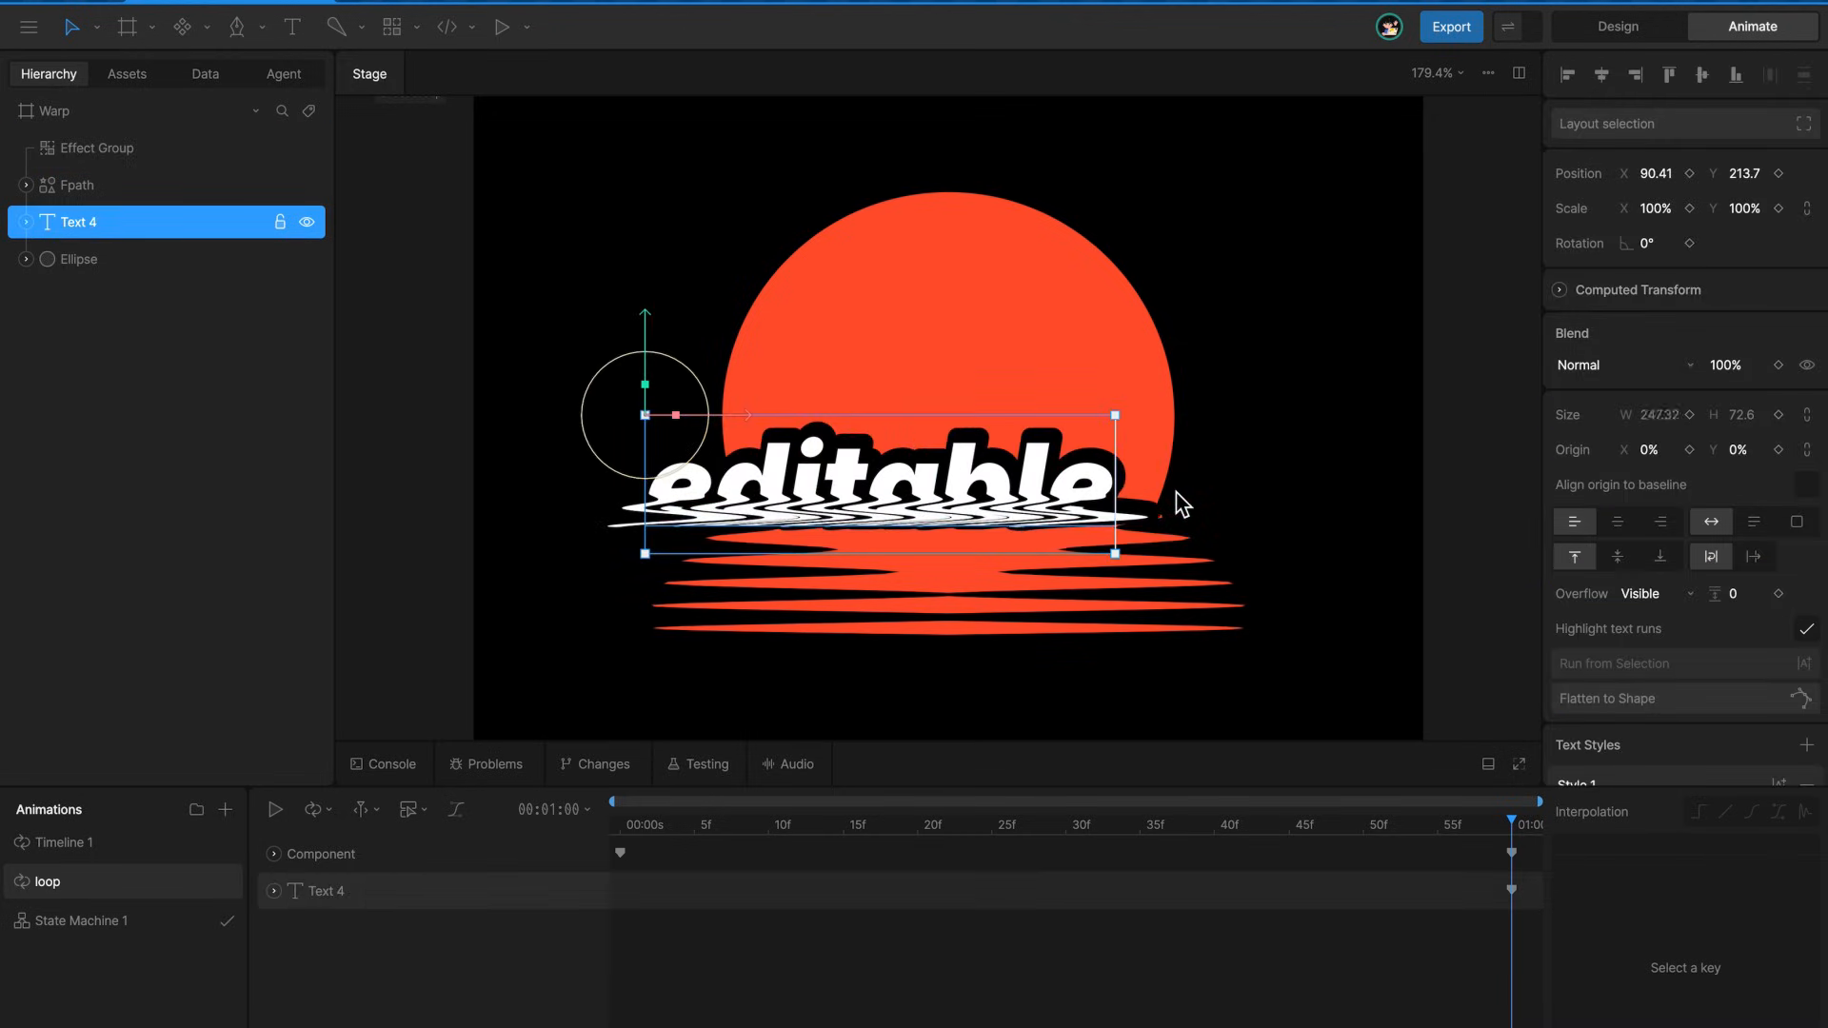
pyautogui.press('BackSpace')
pyautogui.press('BackSpace')
pyautogui.press('BackSpace')
pyautogui.press('BackSpace')
pyautogui.press('BackSpace')
pyautogui.press('BackSpace')
pyautogui.press('BackSpace')
pyautogui.press('BackSpace')
pyautogui.write('dinamic!!!!')
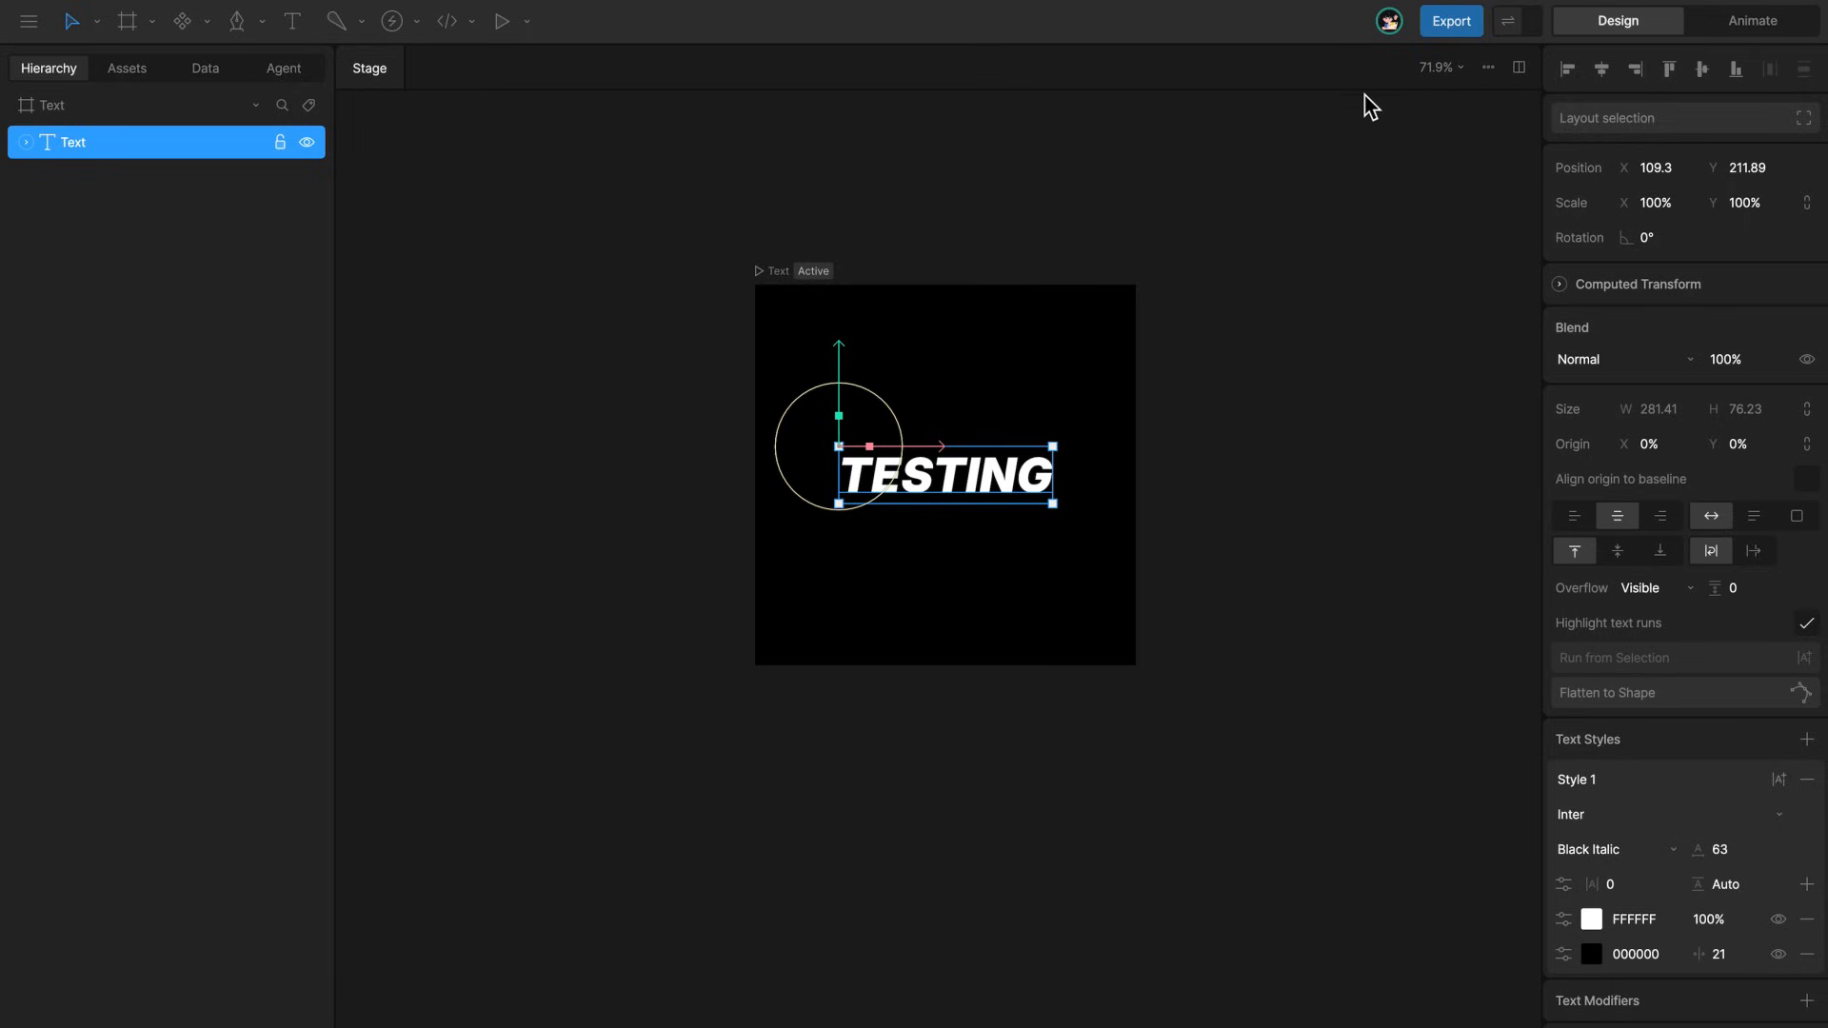
# Split the stage into two panes and create a new Path Effect script in the first one
pyautogui.click(1519, 69)
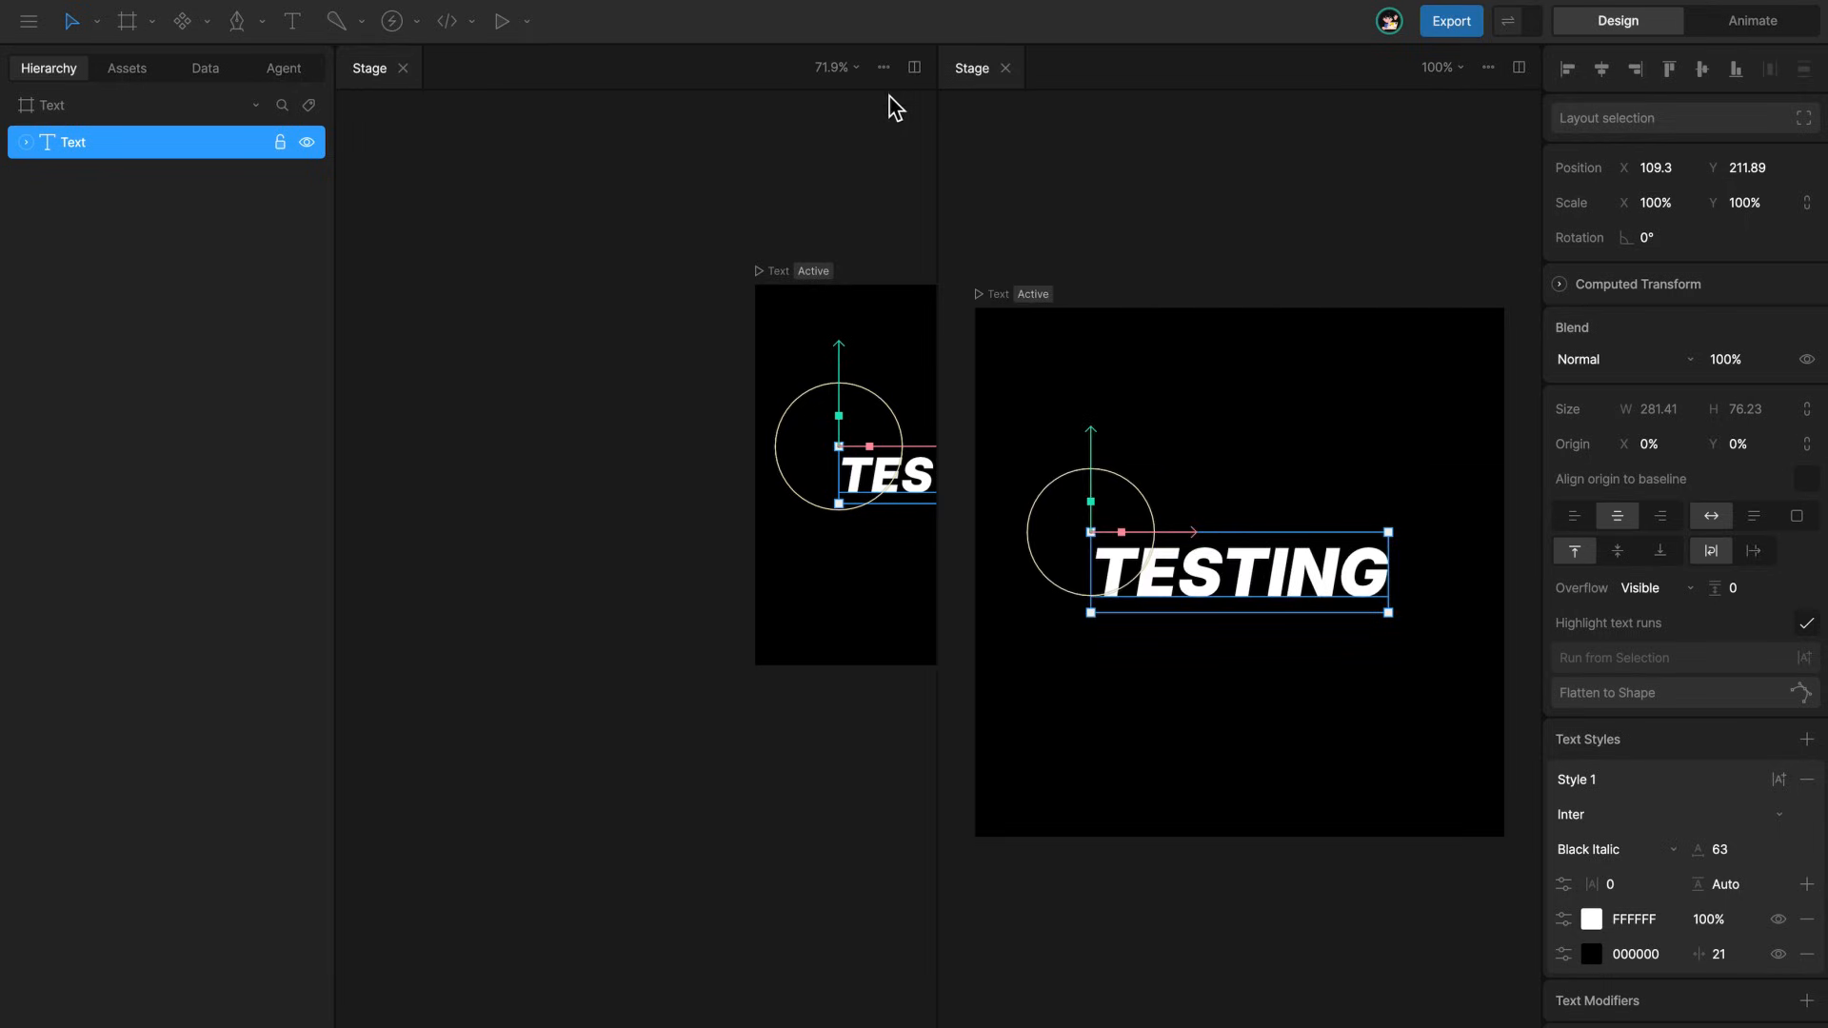
pyautogui.click(884, 68)
pyautogui.moveTo(941, 153)
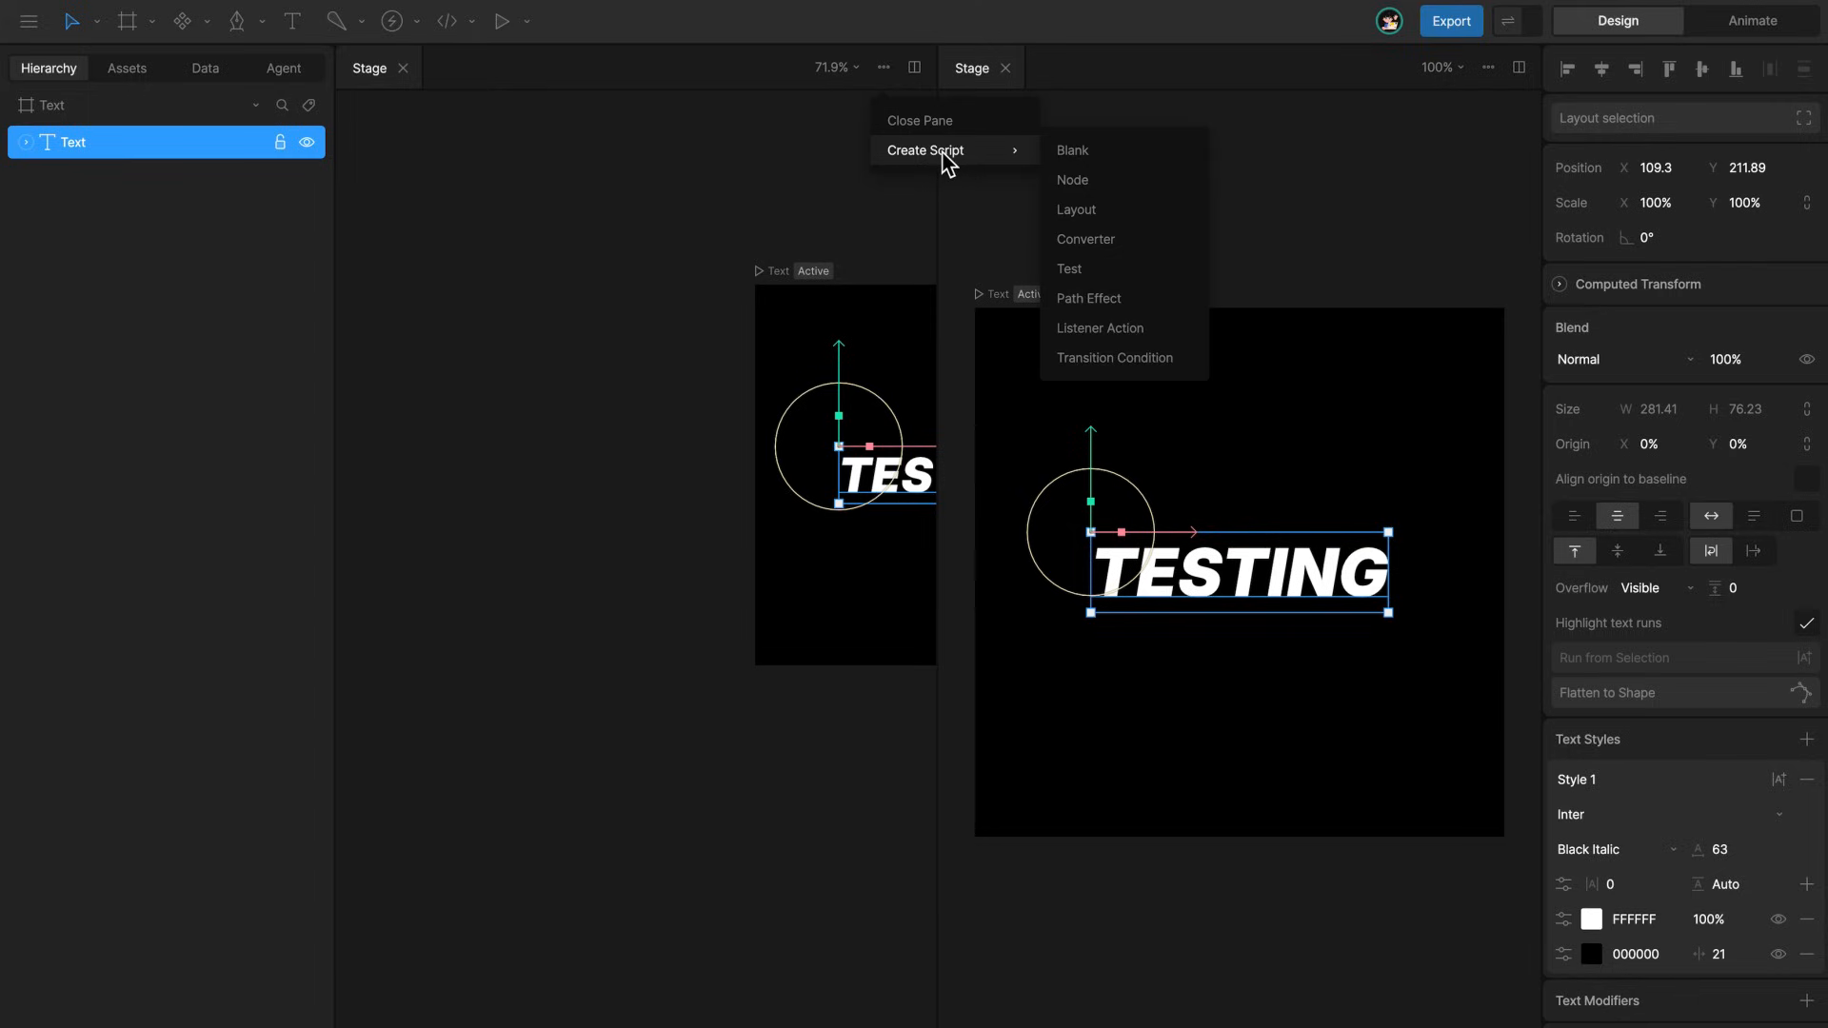
pyautogui.click(1139, 297)
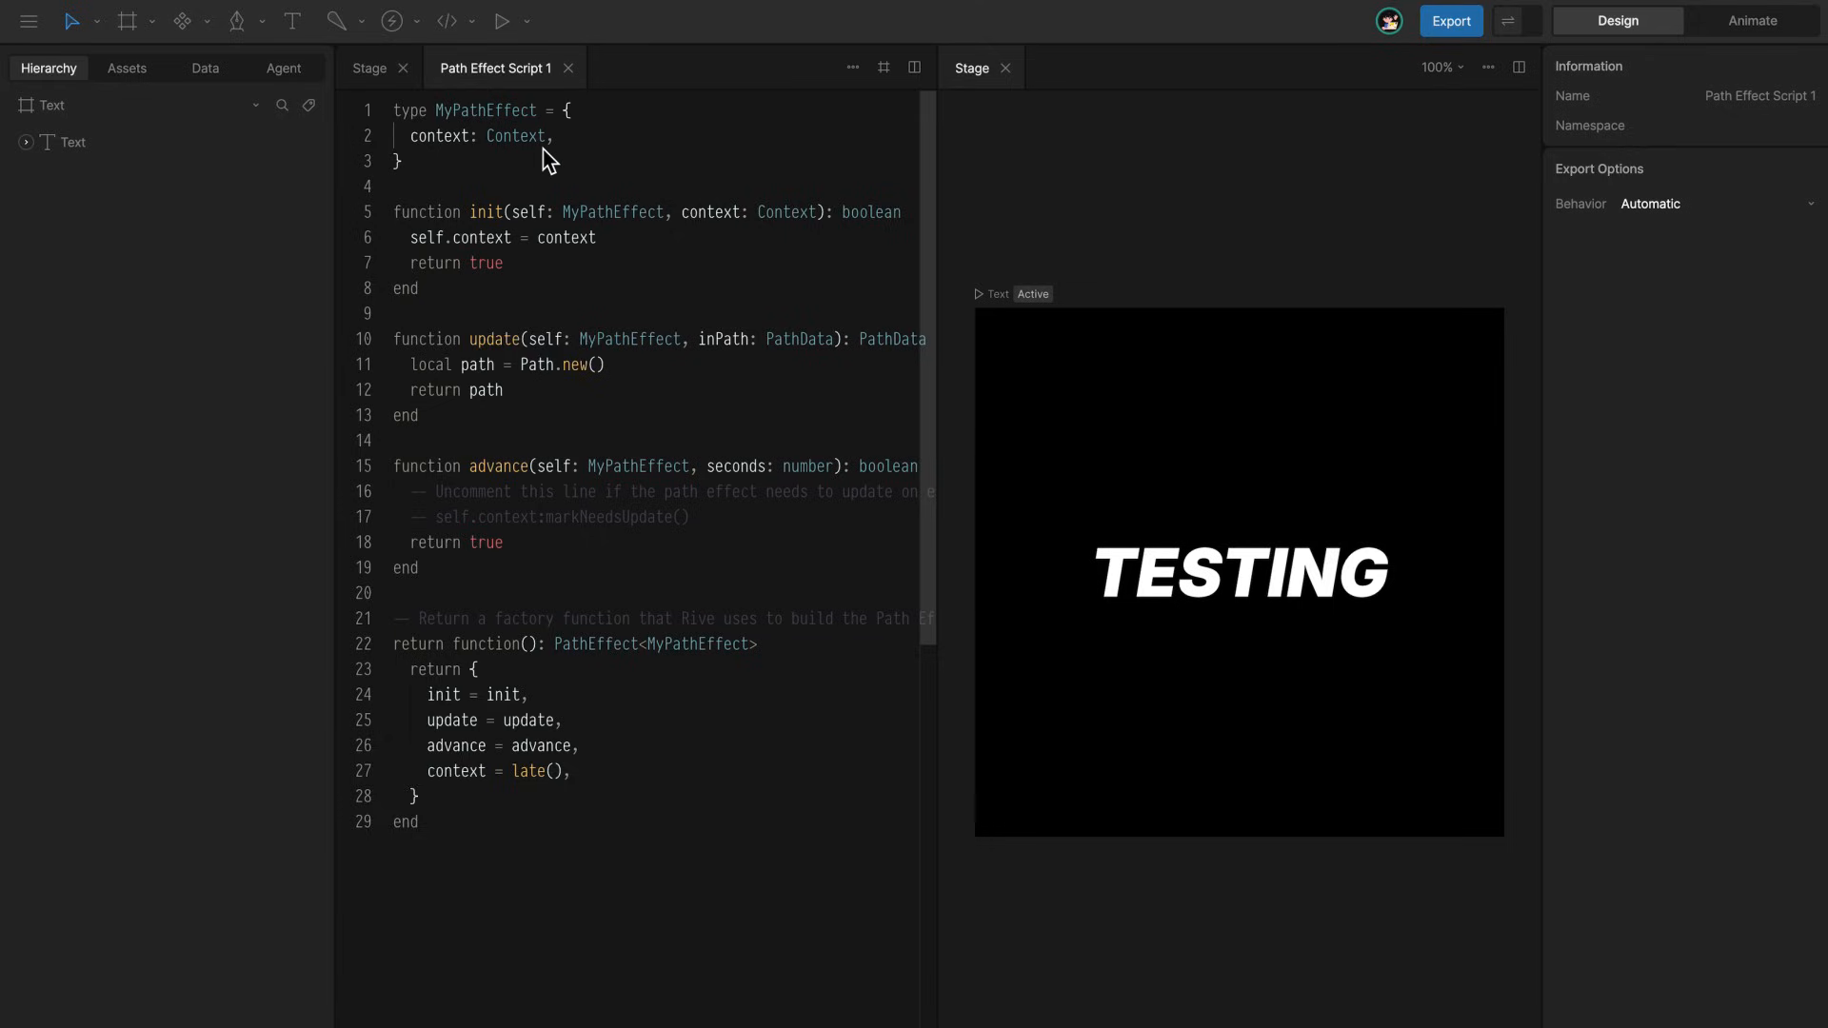
# Rename the MyPathEffect type to TrapezoidEffect at all five places it occurs in the script
pyautogui.press('super+d')
pyautogui.press('super+d')
pyautogui.press('super+d')
pyautogui.press('super+d')
pyautogui.press('super+d')
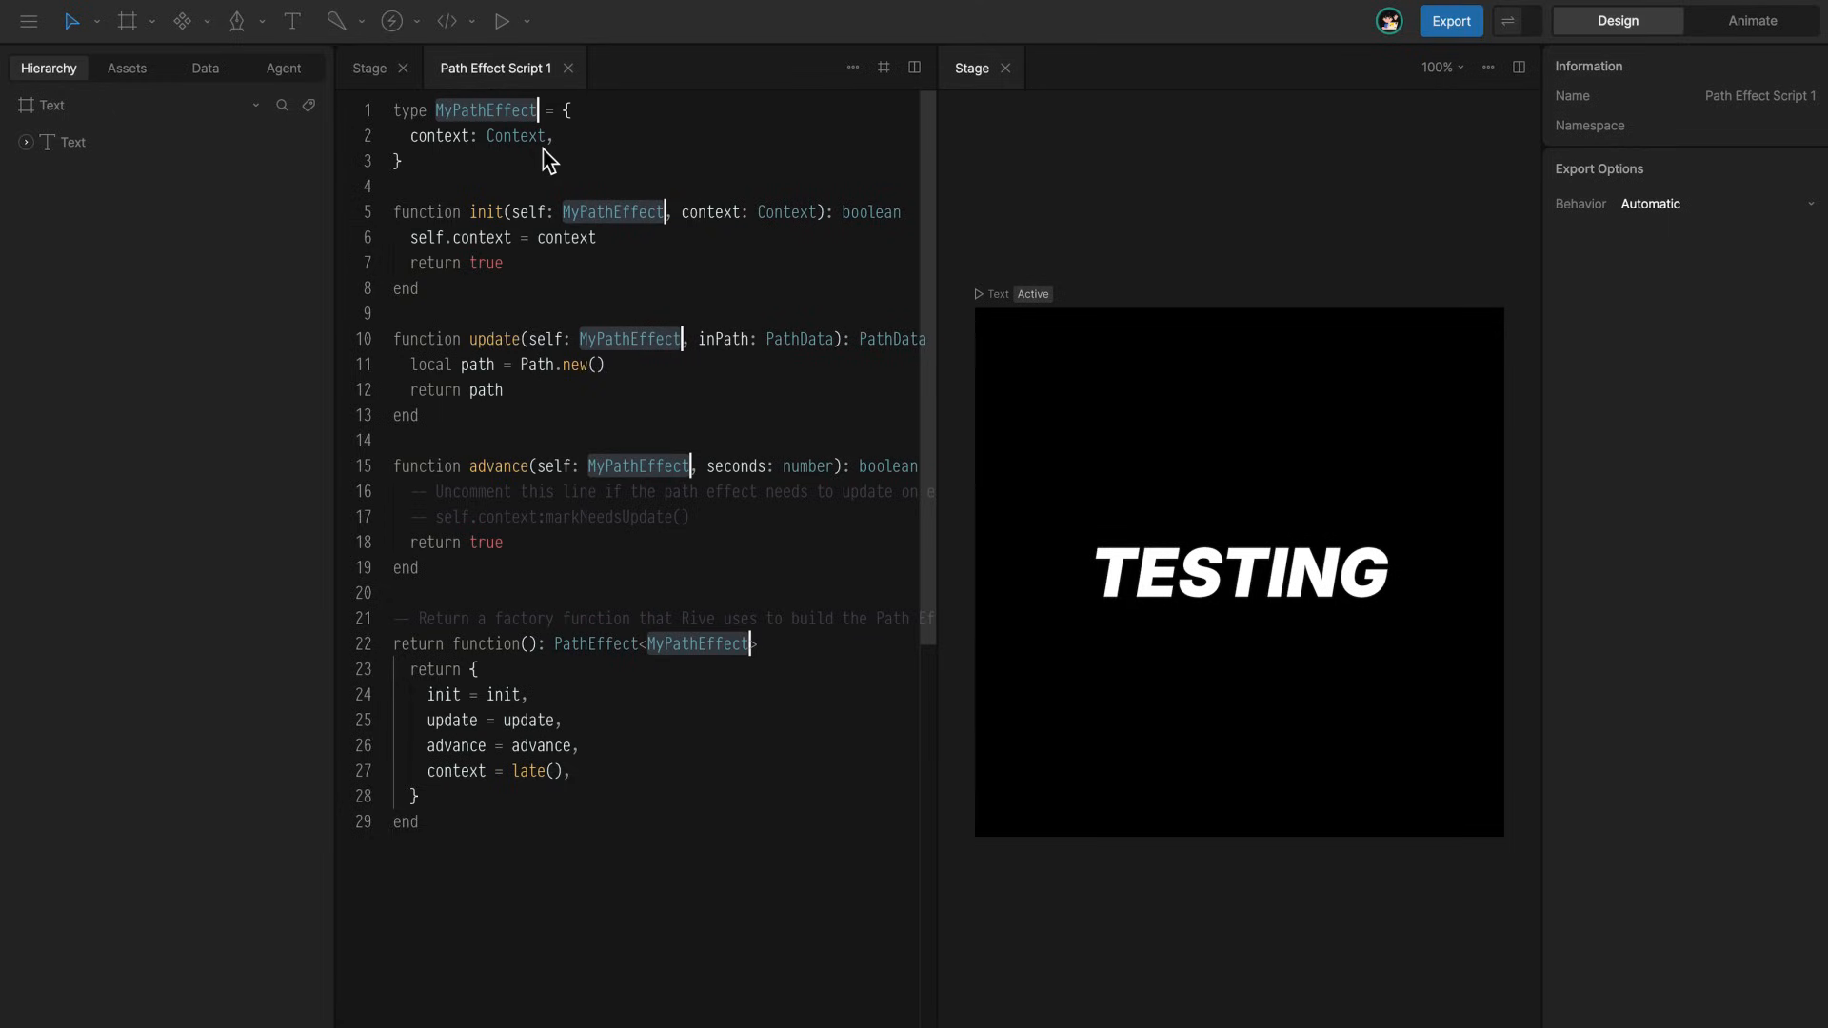
pyautogui.write('Ta')
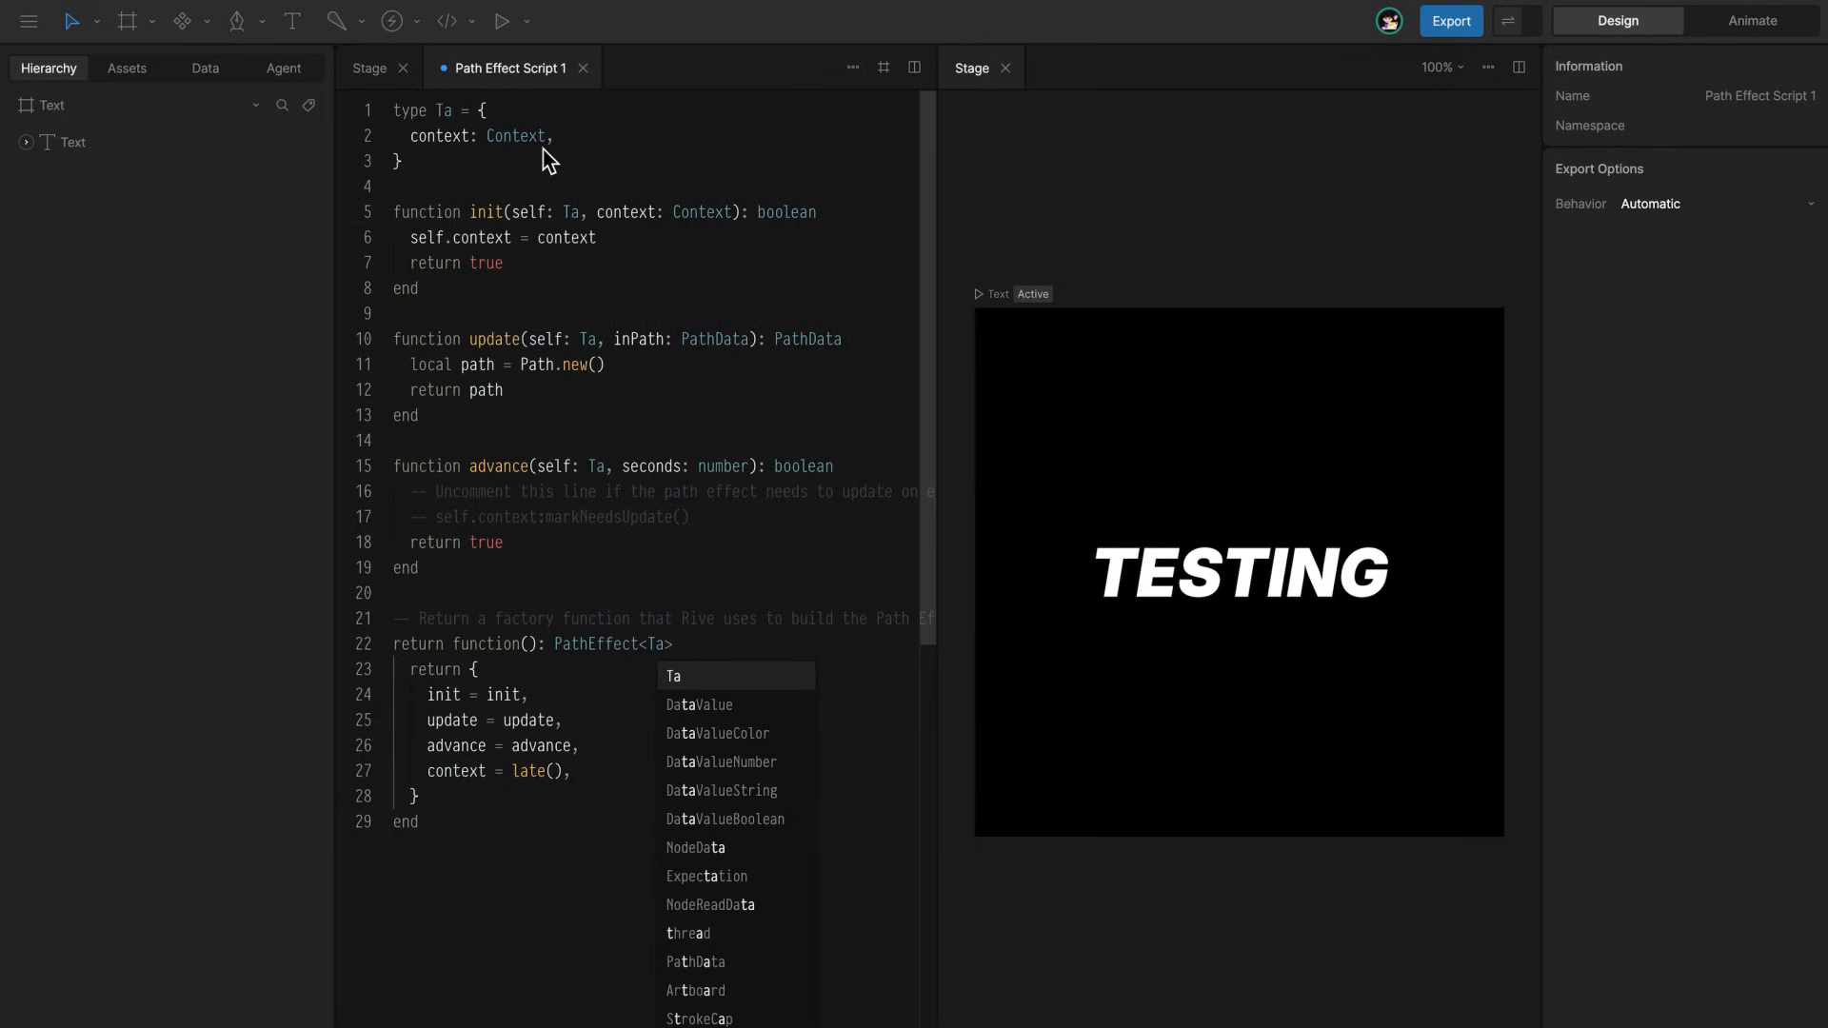
pyautogui.press('BackSpace')
pyautogui.write('rapezoid')
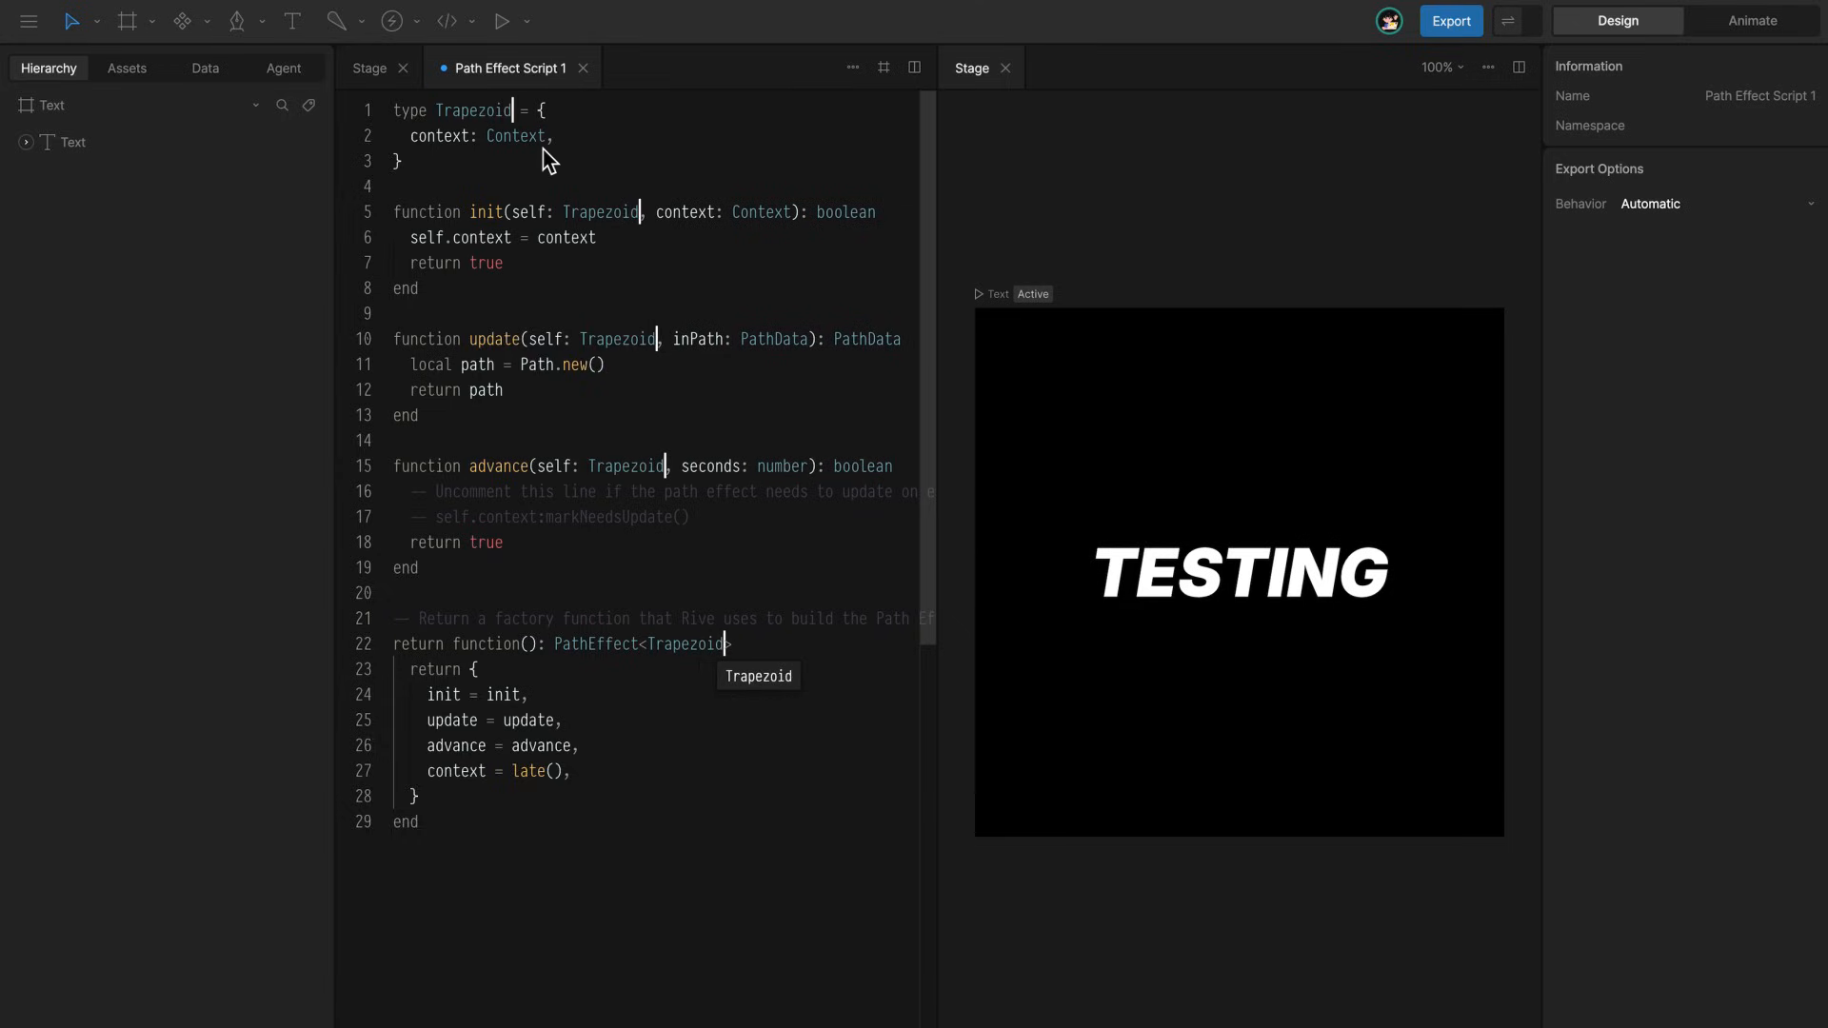
pyautogui.write('Effect')
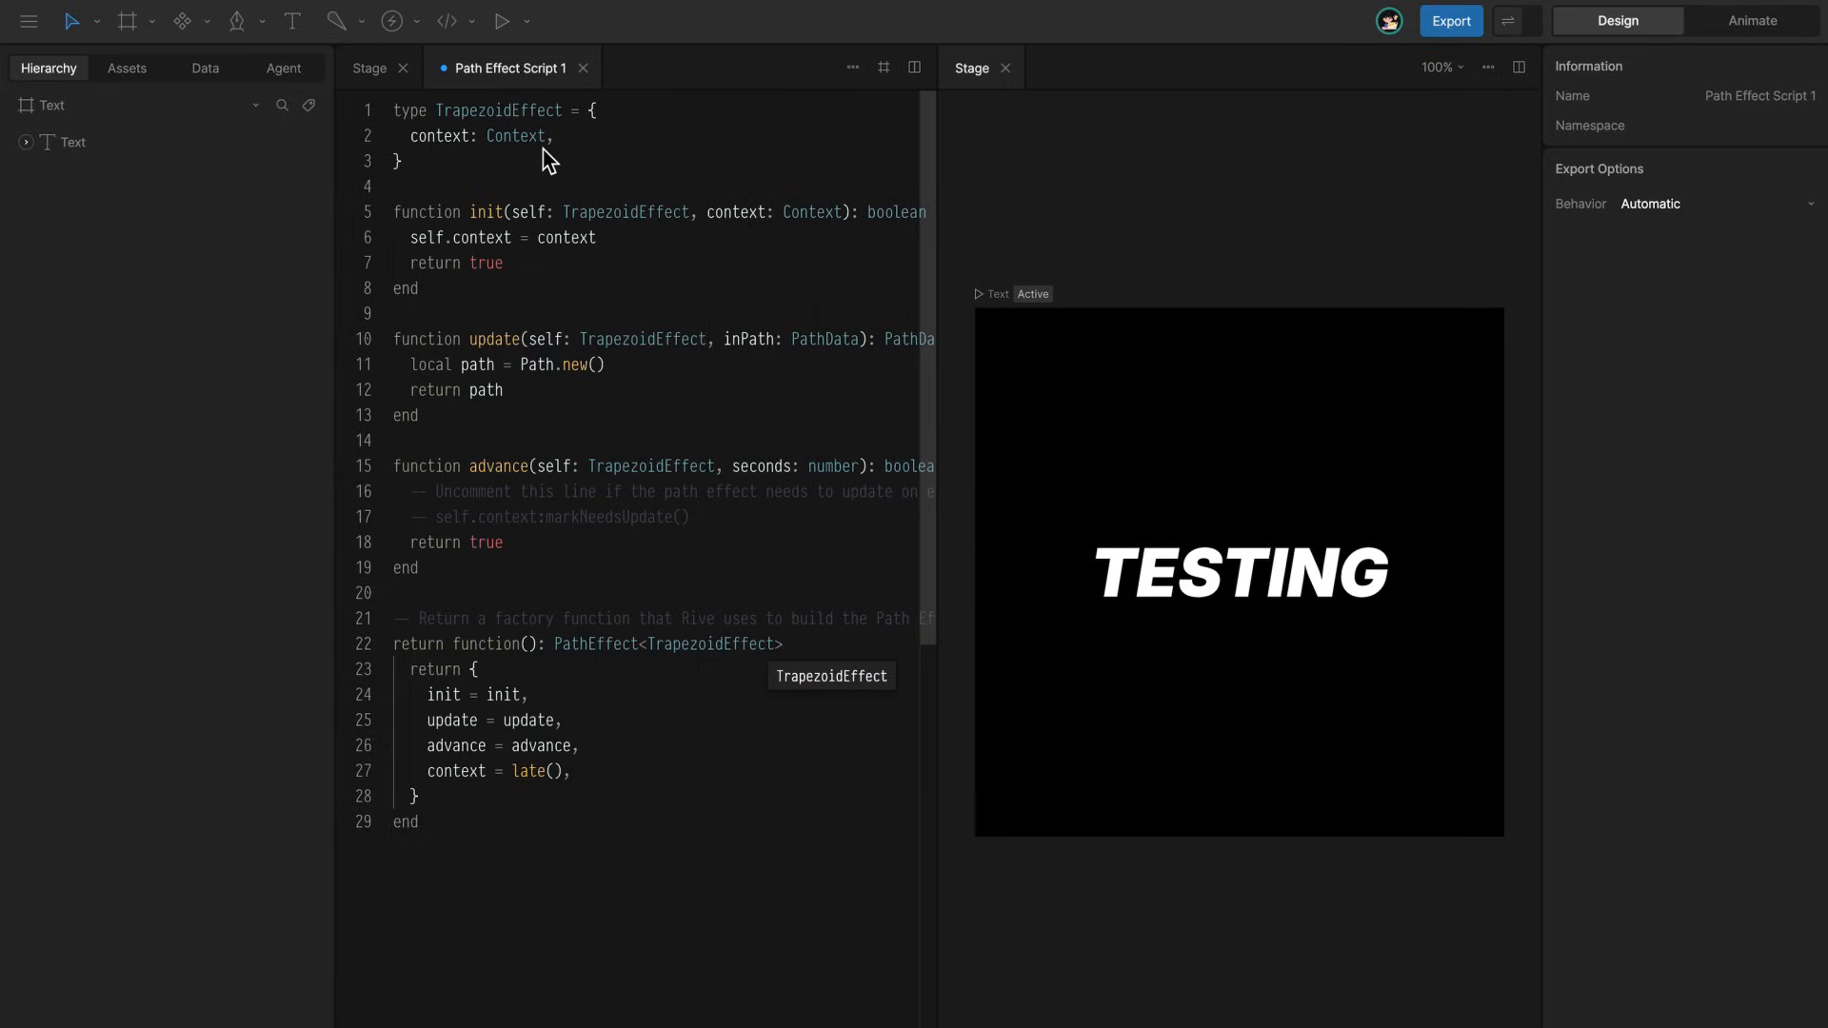
# Rename the Path Effect Script 1 asset to TrapezoidEffect
pyautogui.click(126, 68)
pyautogui.doubleClick(90, 214)
pyautogui.write('Trap')
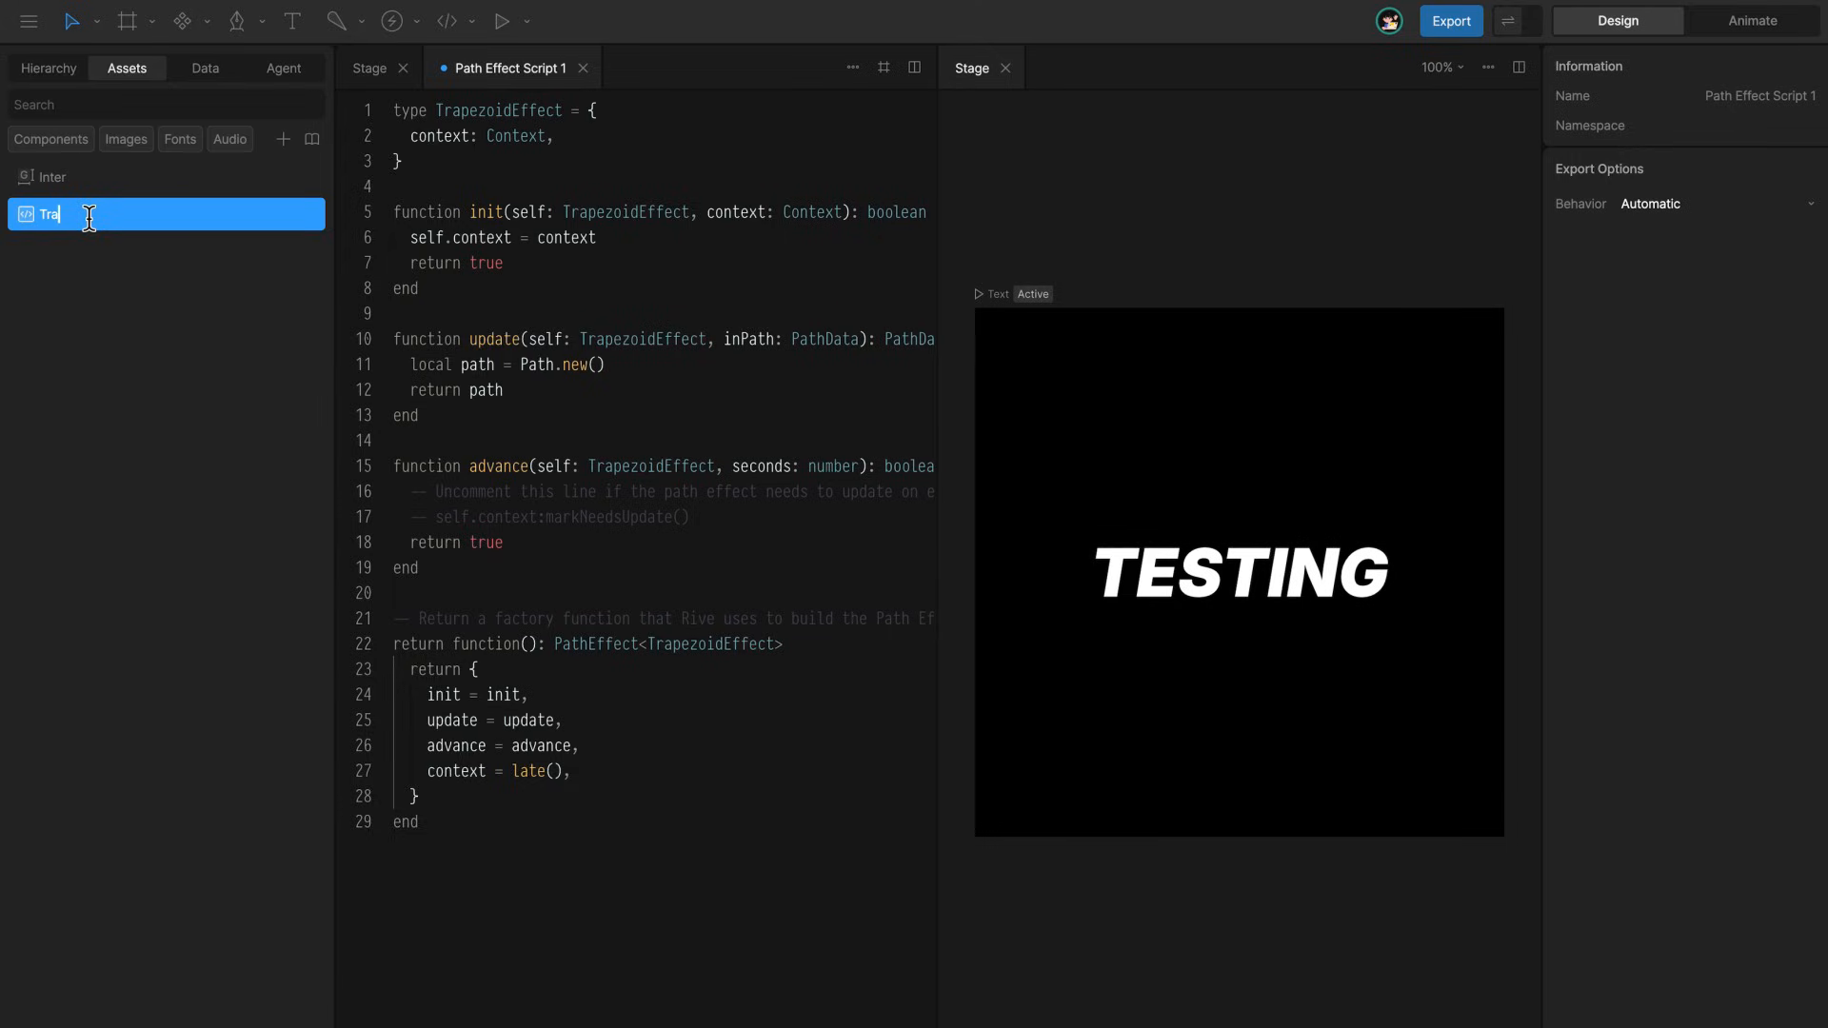
pyautogui.write('ezoidEffect')
pyautogui.press('Return')
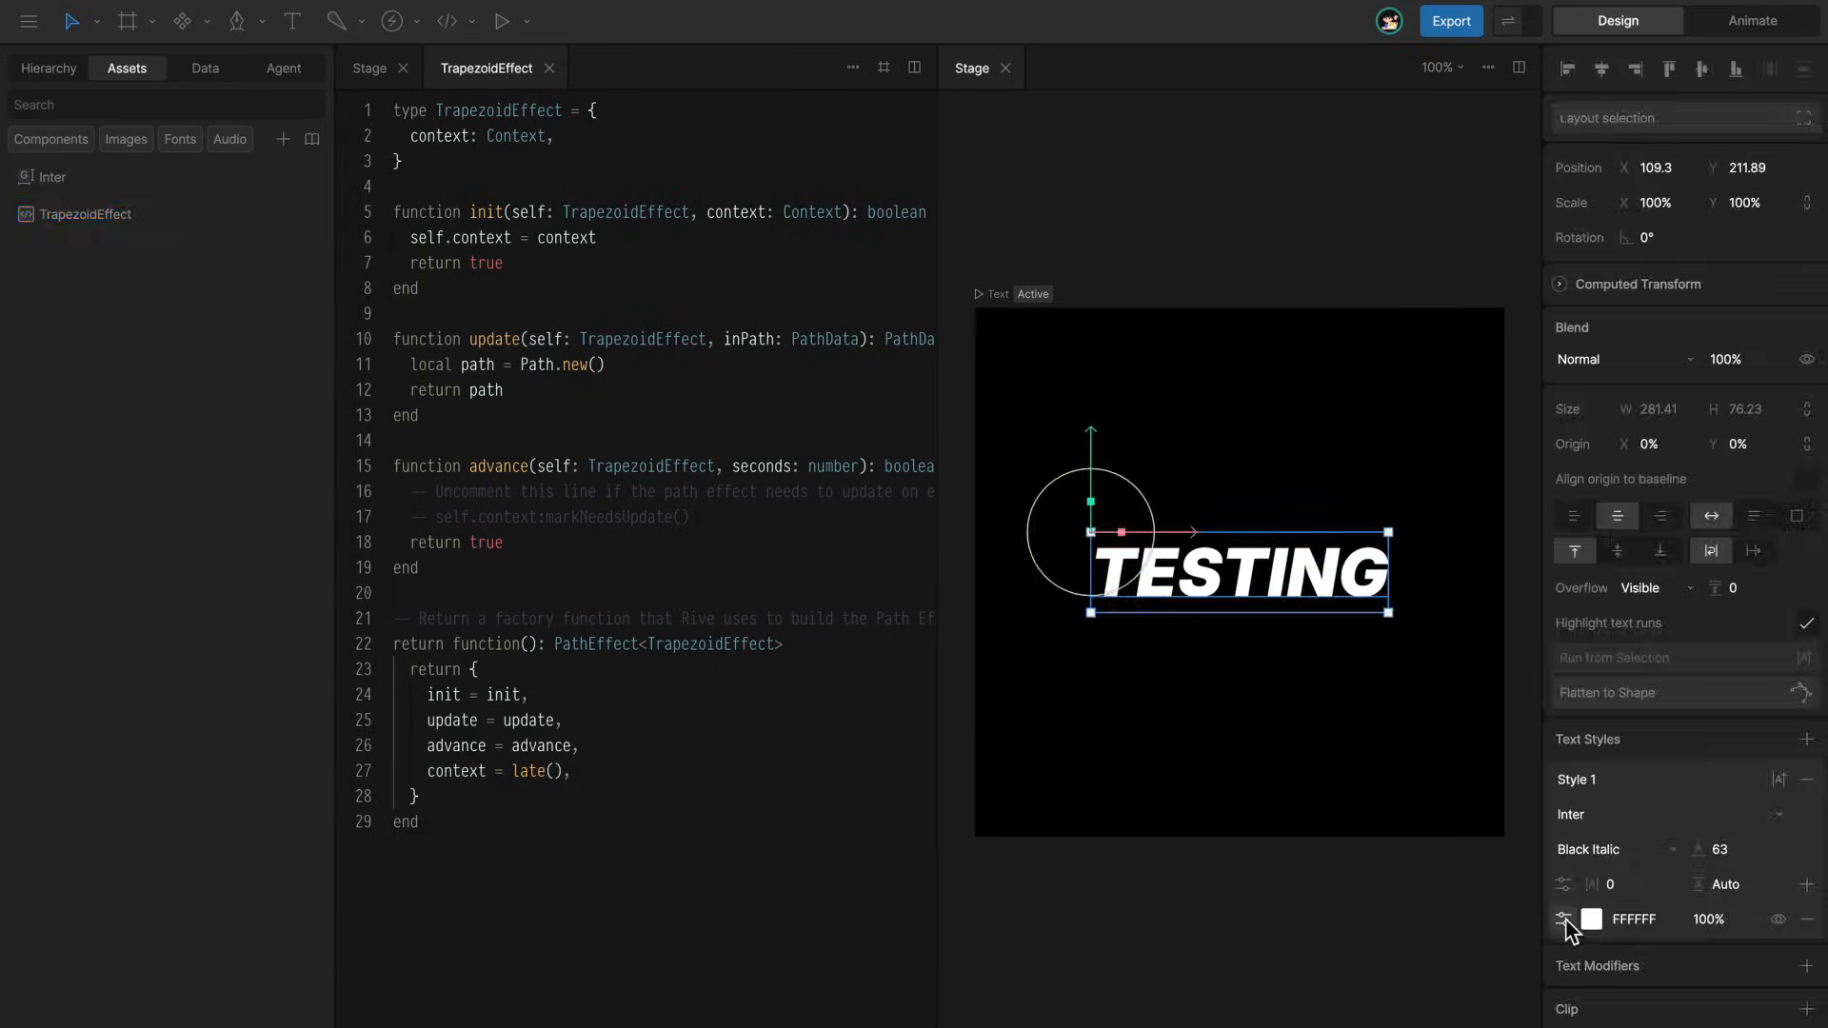
# Add the TrapezoidEffect script as a path effect on the white fill of the TESTING text
pyautogui.click(1564, 920)
pyautogui.click(1496, 927)
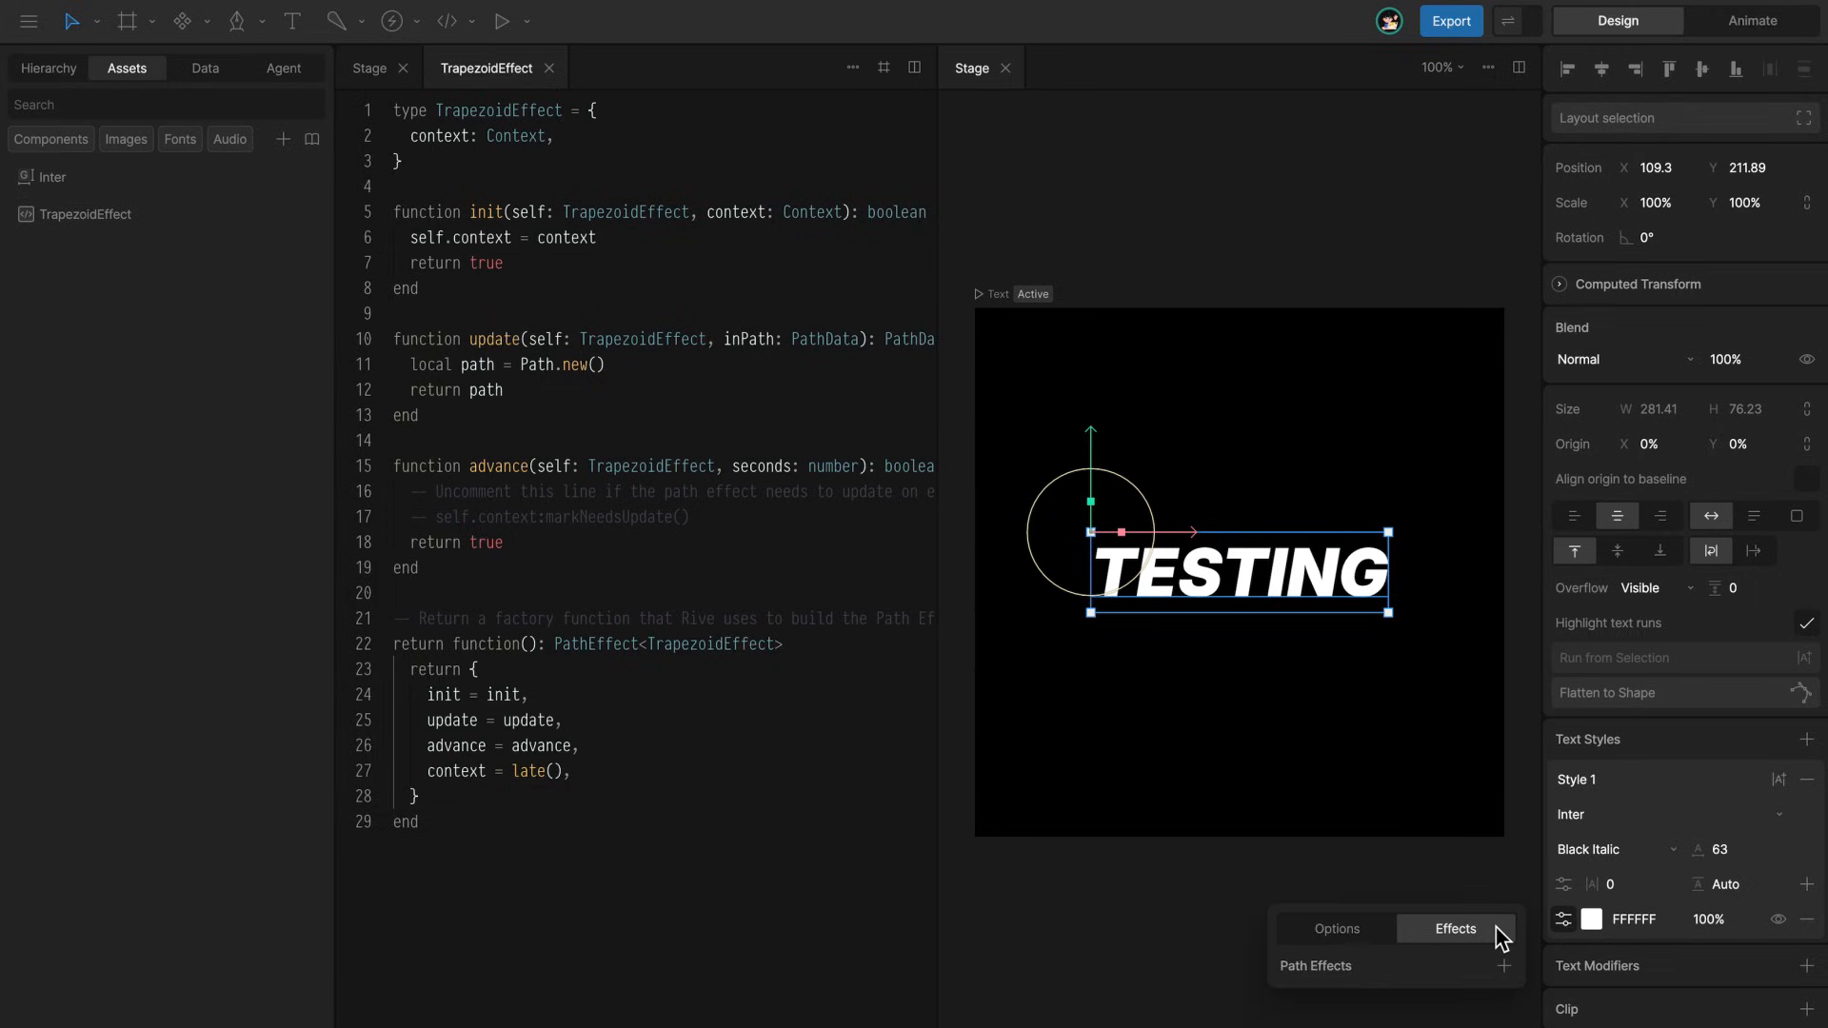
pyautogui.click(1504, 966)
pyautogui.moveTo(1535, 1027)
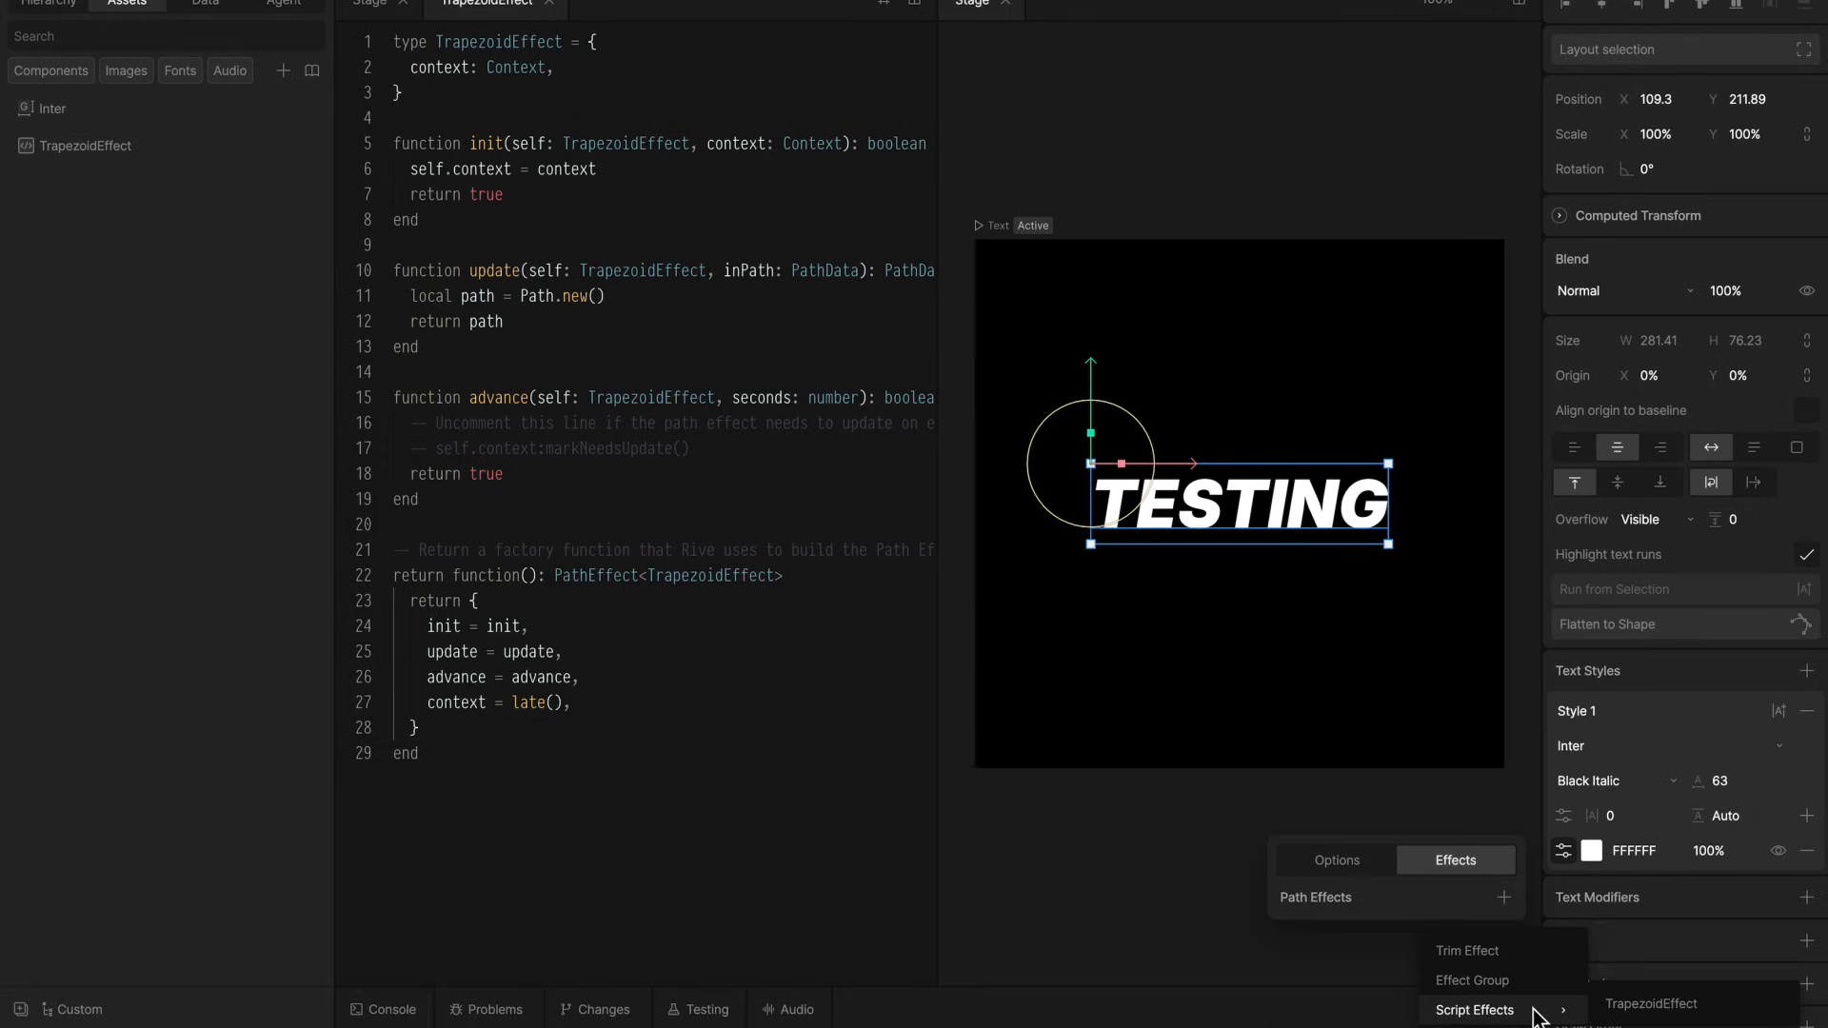
pyautogui.click(1750, 1008)
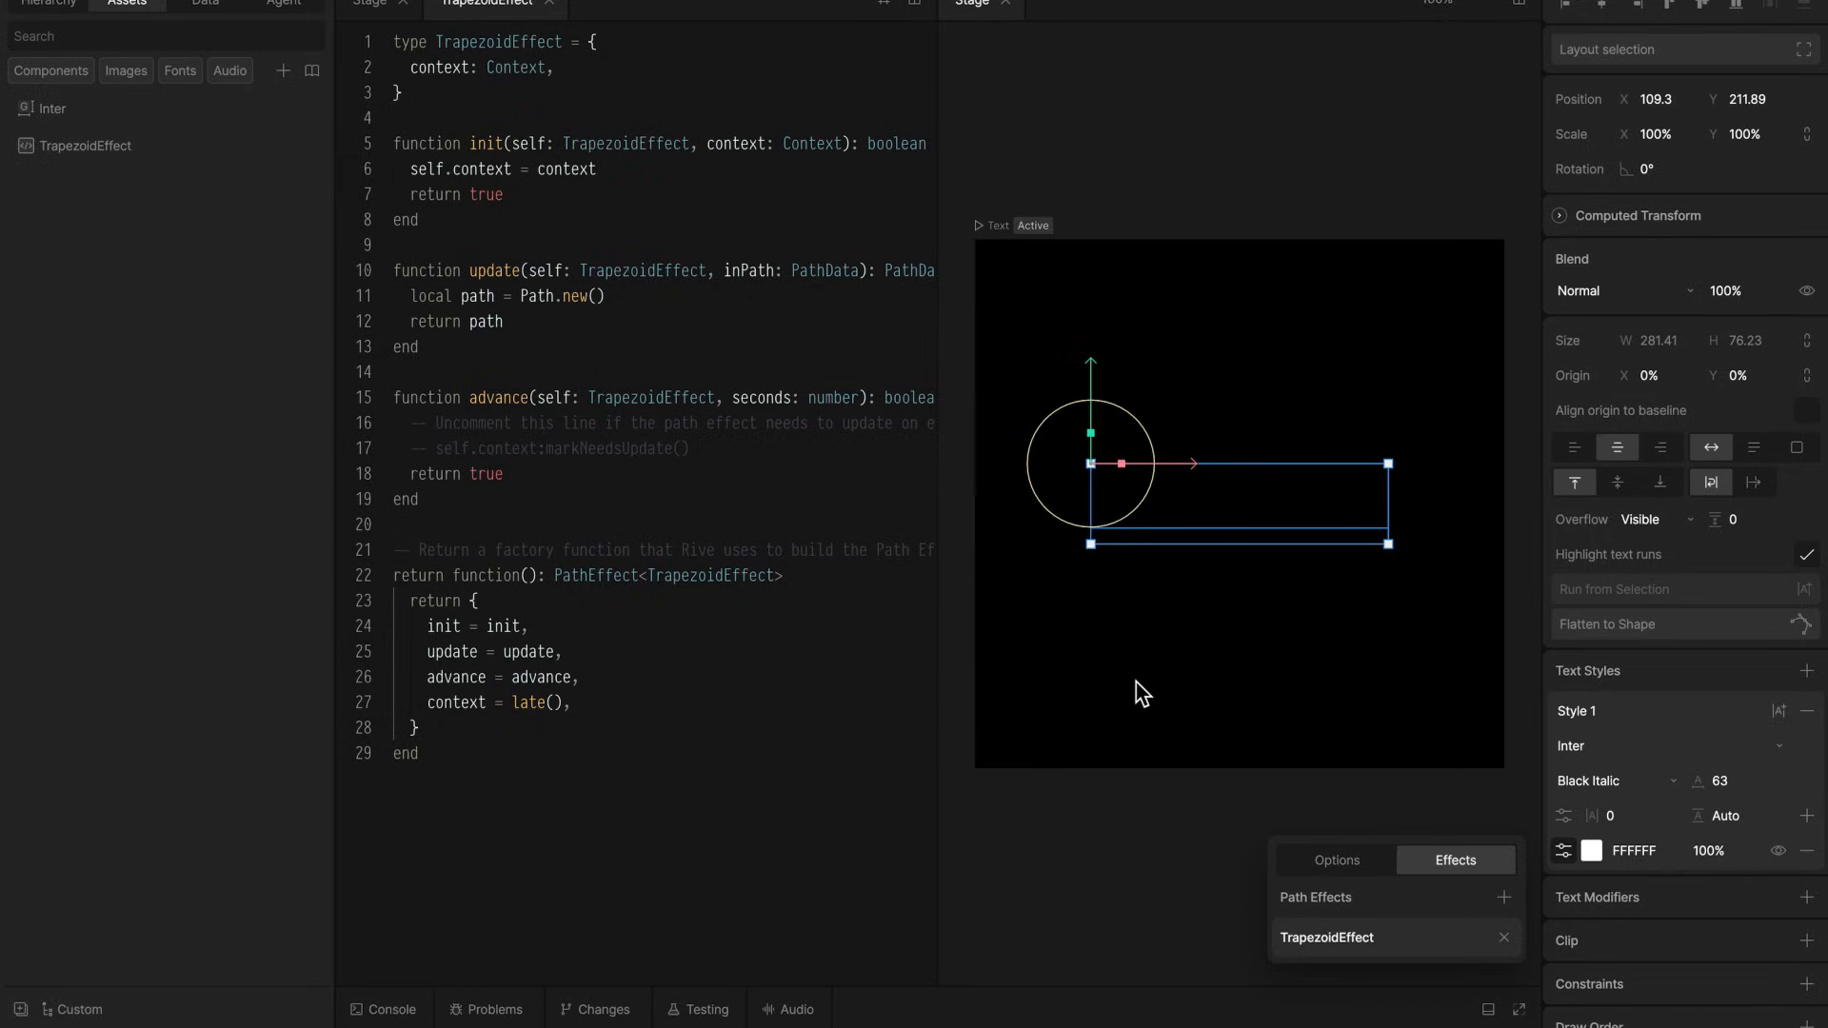
# Ask the AI agent to write the TrapezoidEffect code so paths project inside a trapezoid, with horizontal deformations left to right and right to left
pyautogui.click(309, 6)
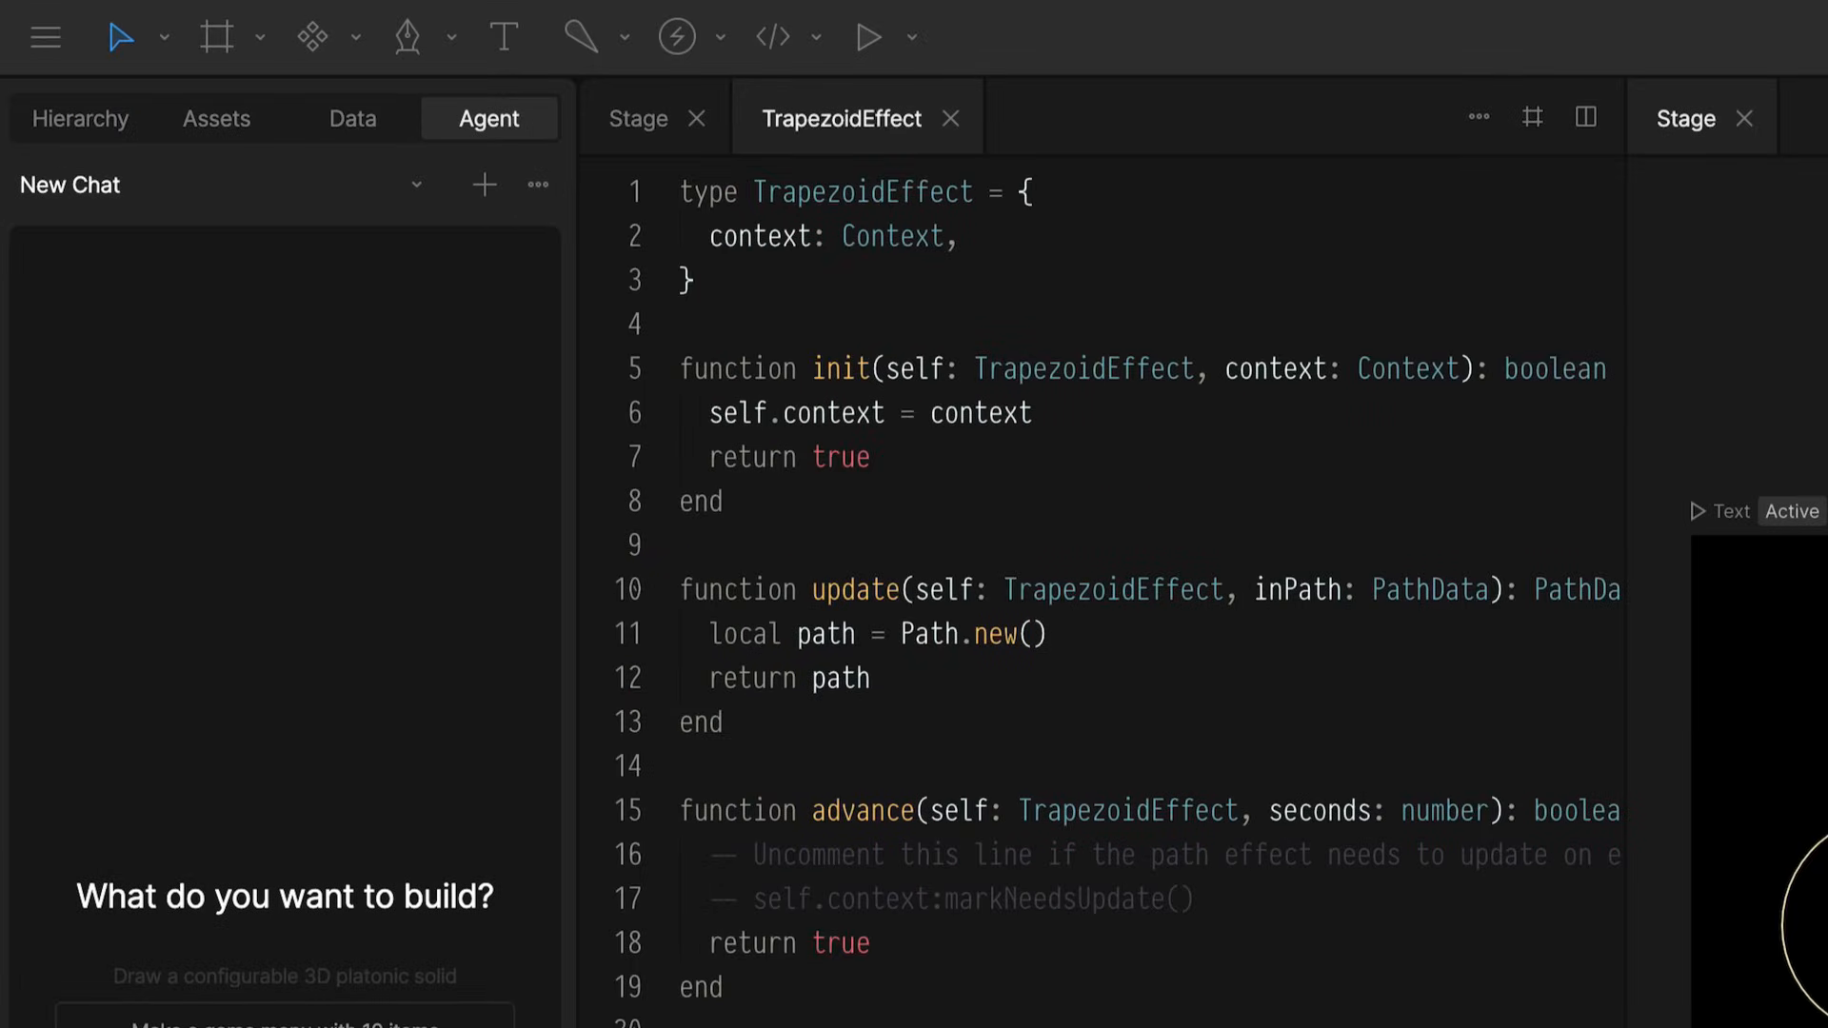
pyautogui.click(95, 920)
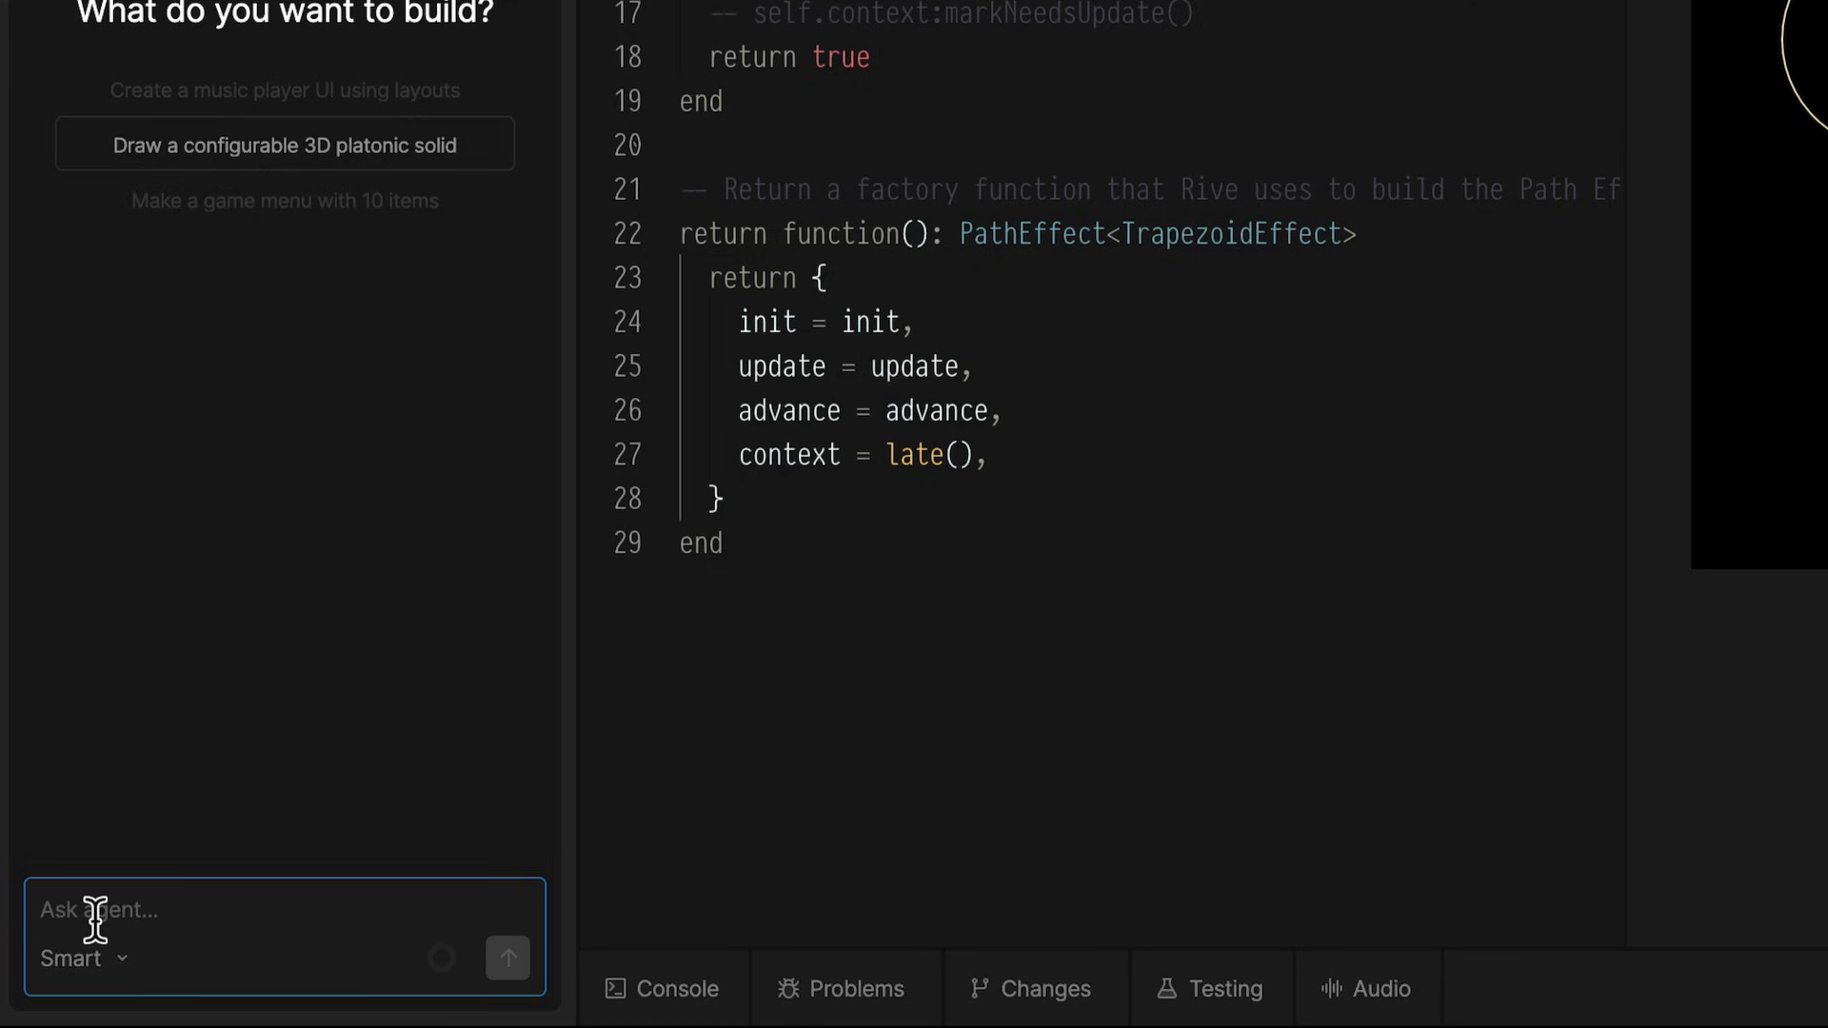
pyautogui.write('Write the code in TrapeziodEffect script so the path projected, projects as if it was inside of a trapezoid shape, with horizontal deformations form left to right and right to left.')
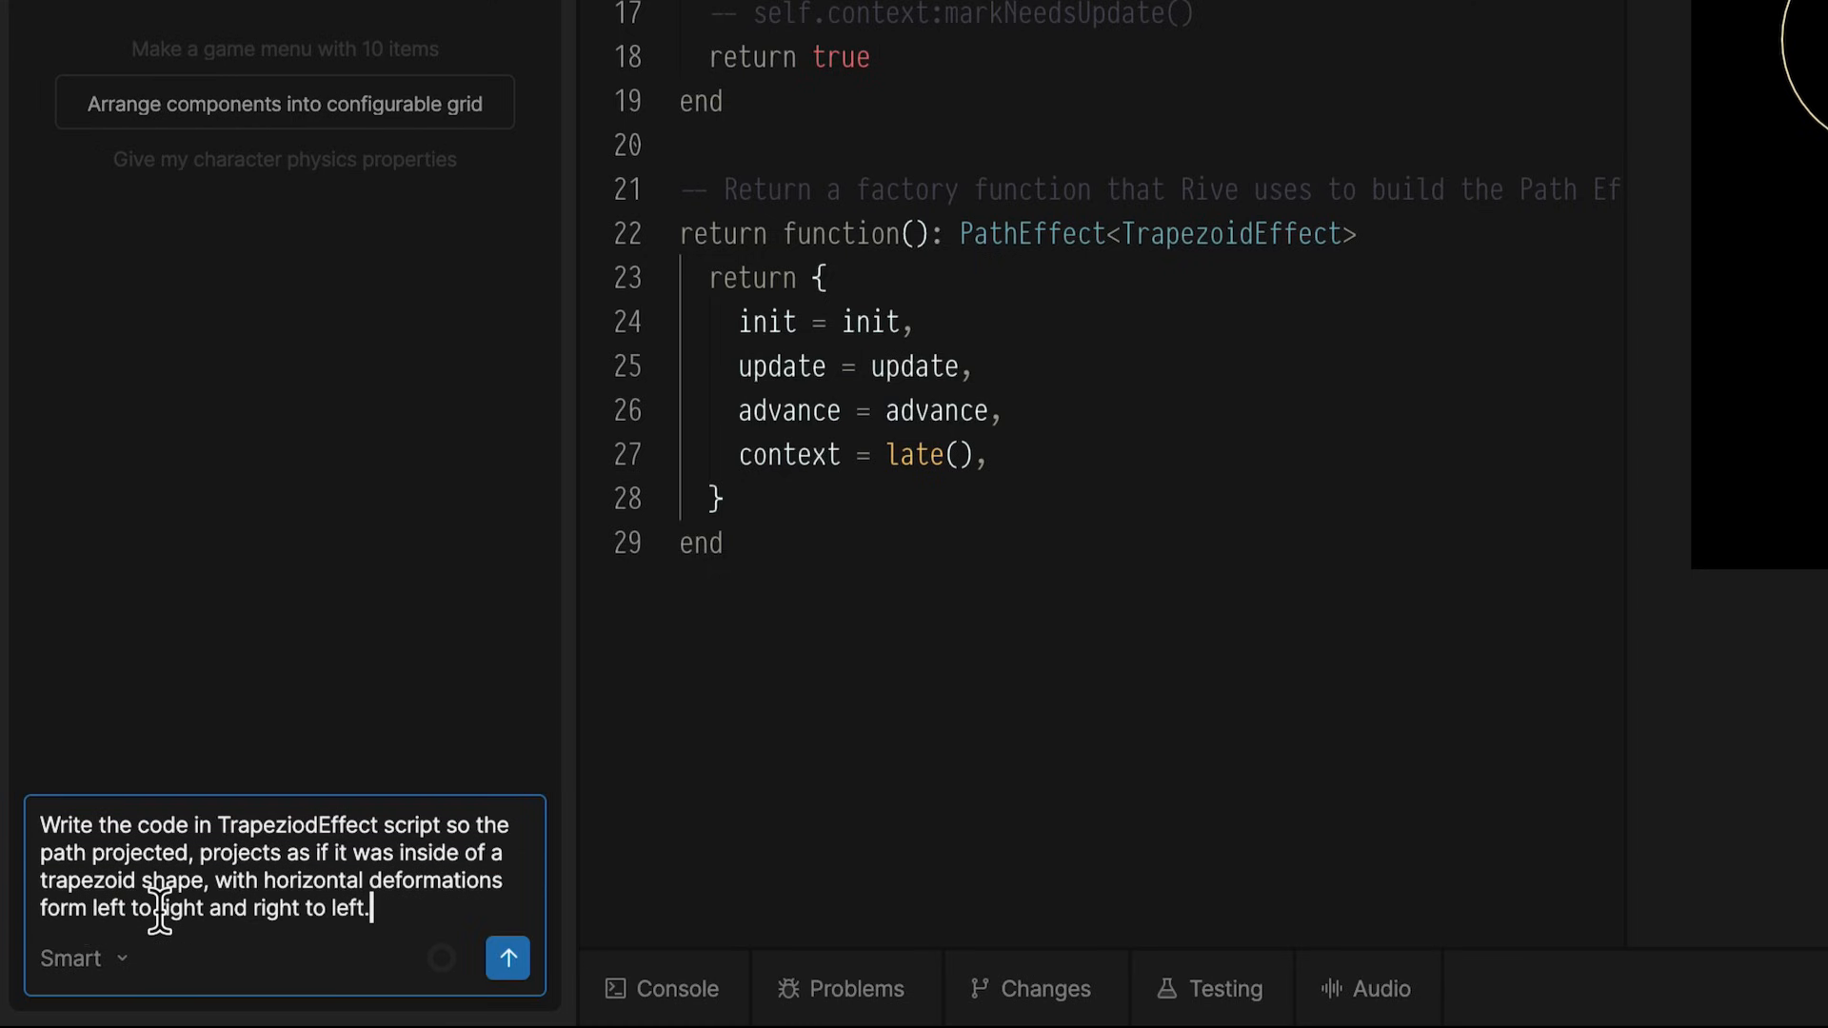
pyautogui.press('Return')
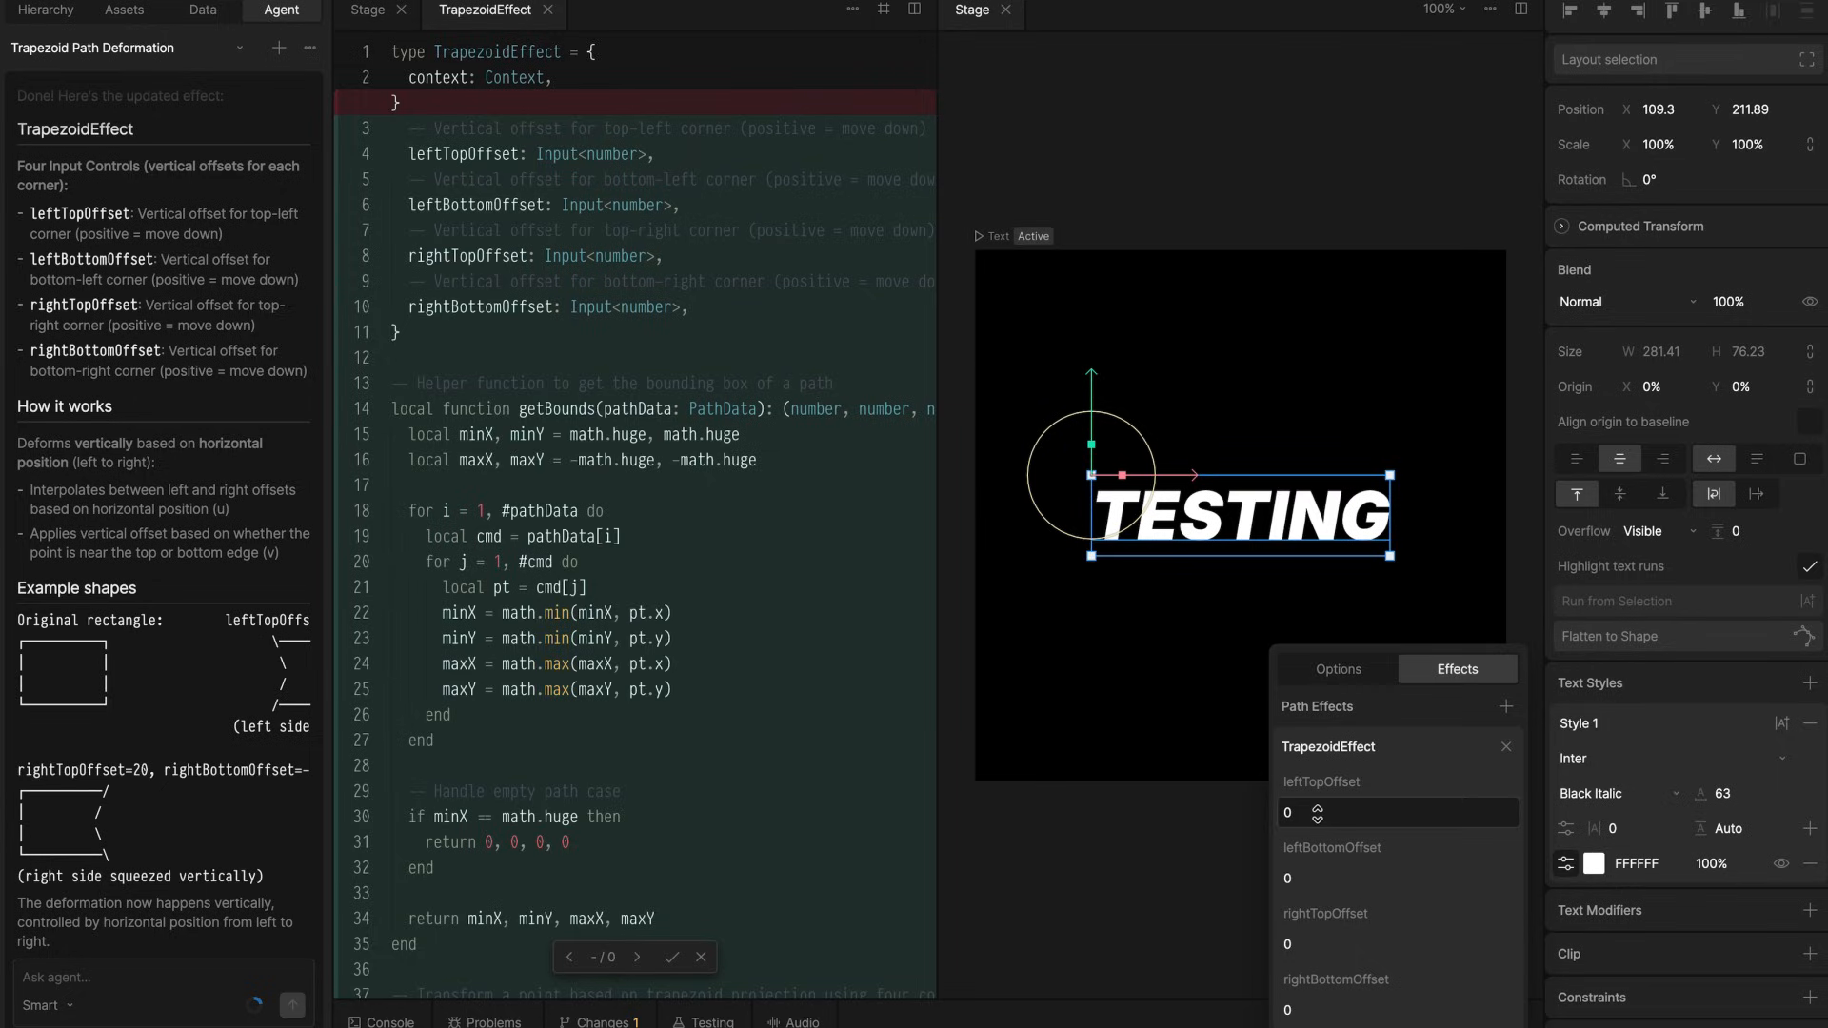
# Set the effect's leftTopOffset to -7, leftBottomOffset to 58 and rightTopOffset to 27, and accept all of the agent's code changes
pyautogui.moveTo(1317, 813); pyautogui.dragTo(1321, 798)
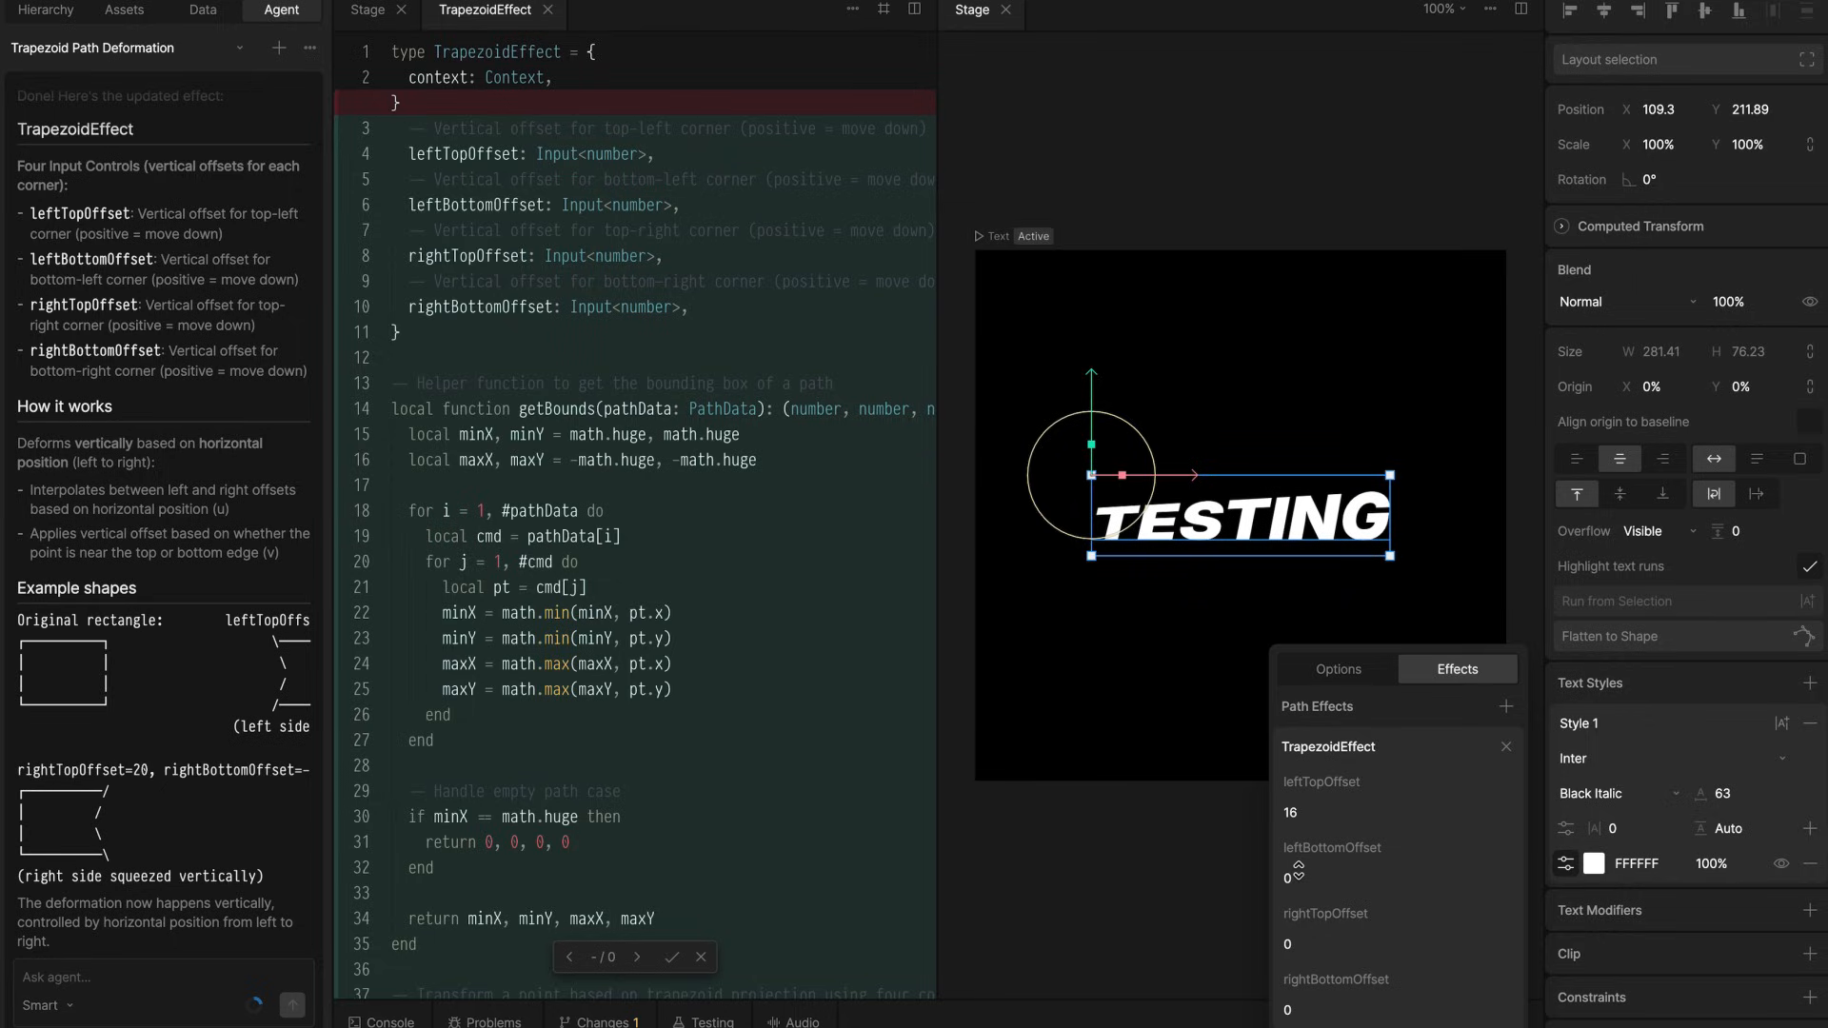
pyautogui.moveTo(1299, 871); pyautogui.dragTo(1294, 824)
pyautogui.moveTo(1295, 946); pyautogui.dragTo(1293, 1023)
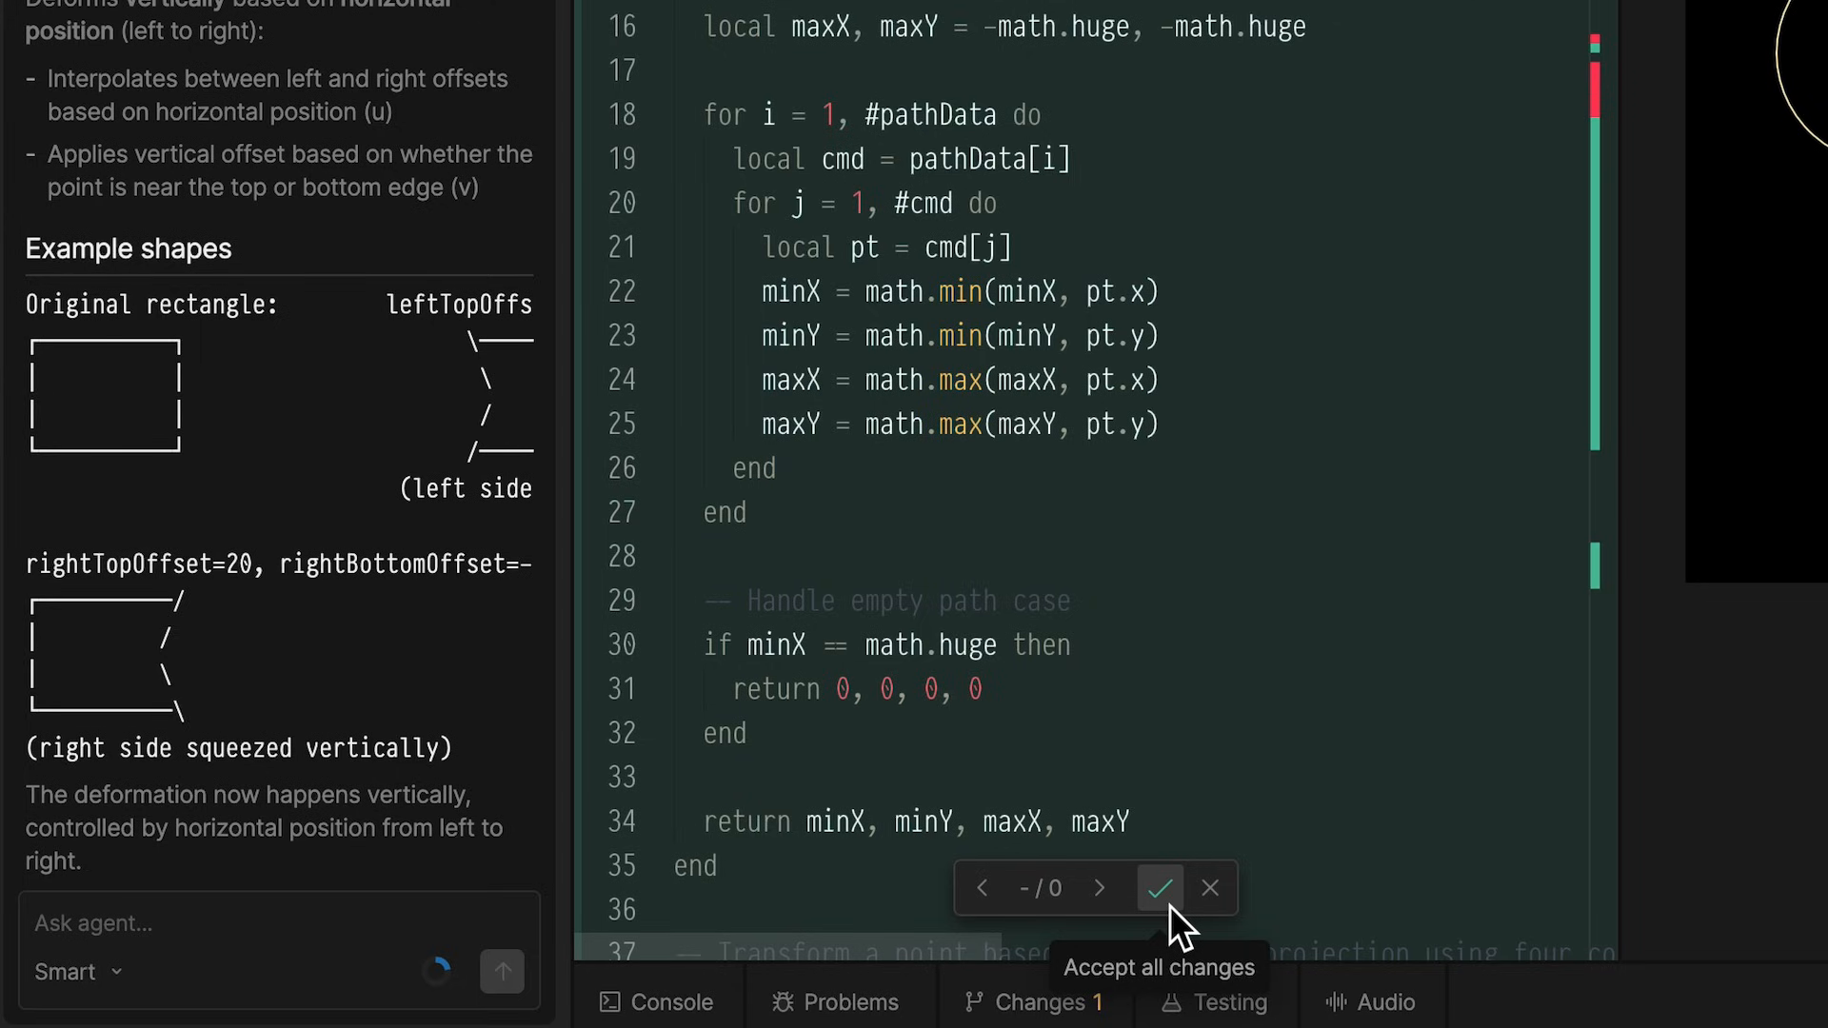
pyautogui.click(1169, 904)
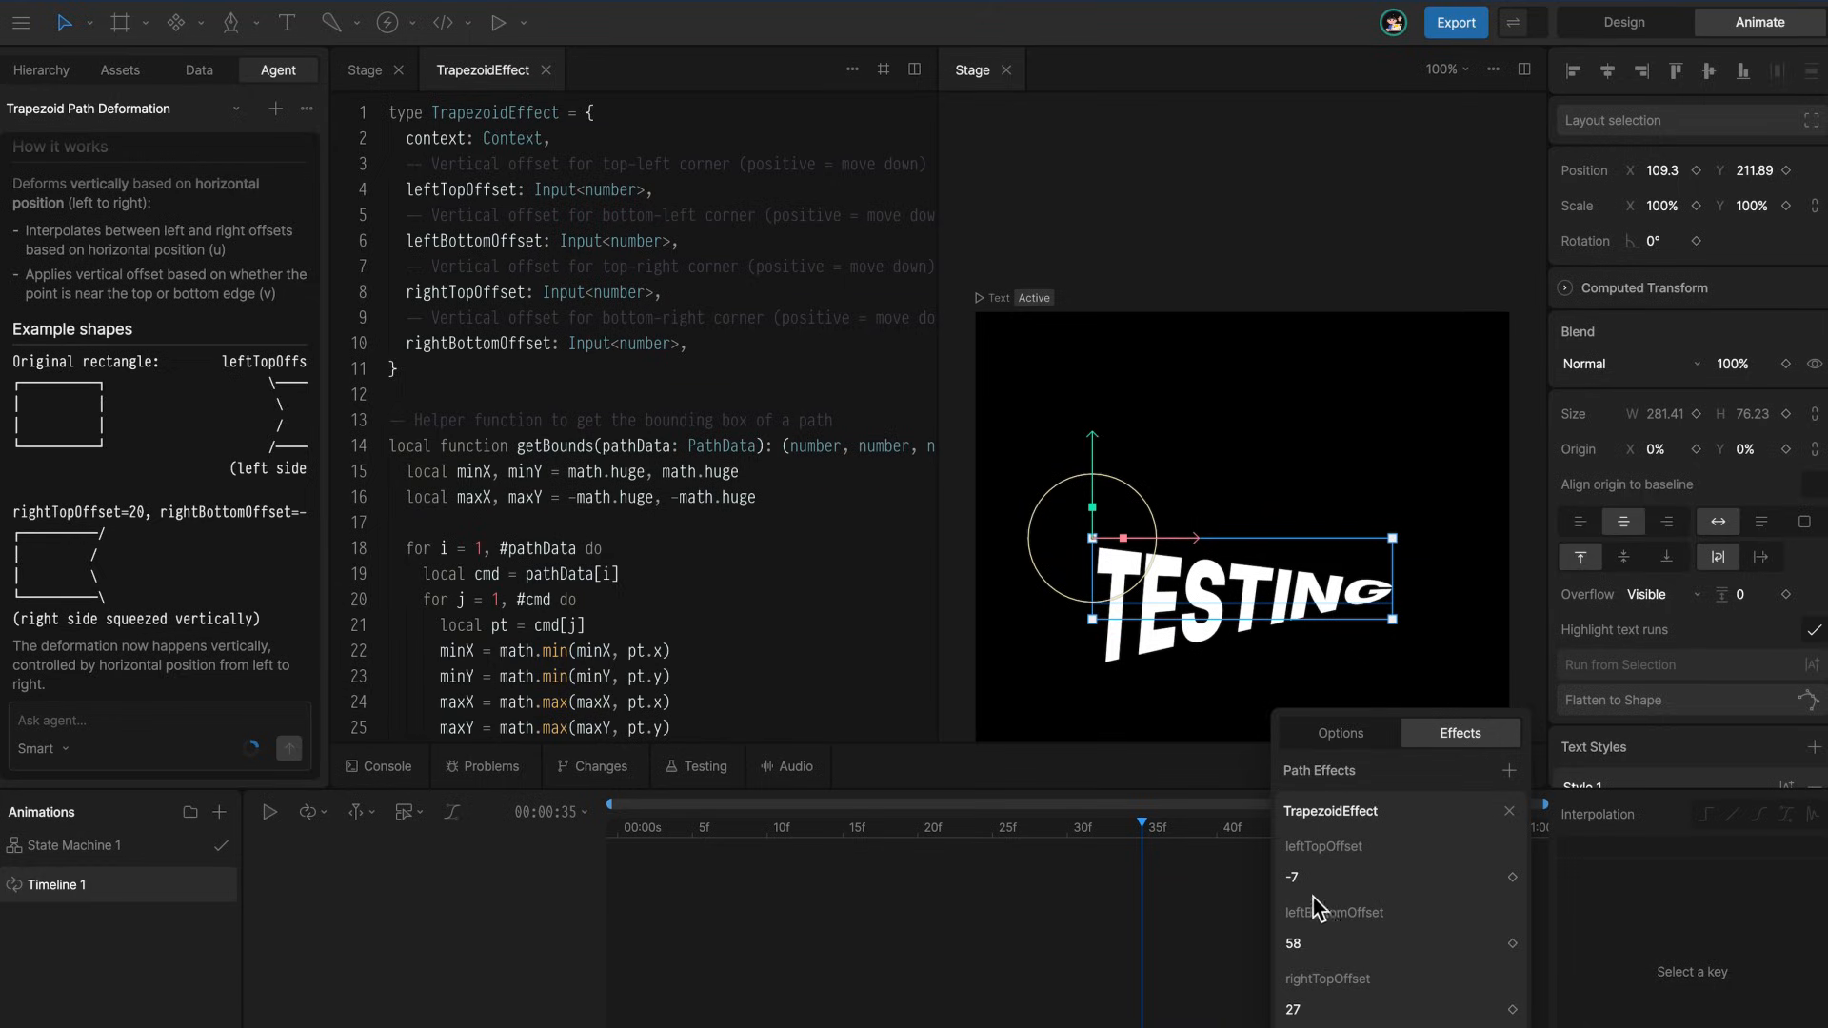
# Keyframe leftTopOffset at -13 on frame 35 and leftBottomOffset at 94 on frame 0, and open the binding options for leftTopOffset
pyautogui.moveTo(1377, 877); pyautogui.dragTo(1370, 894)
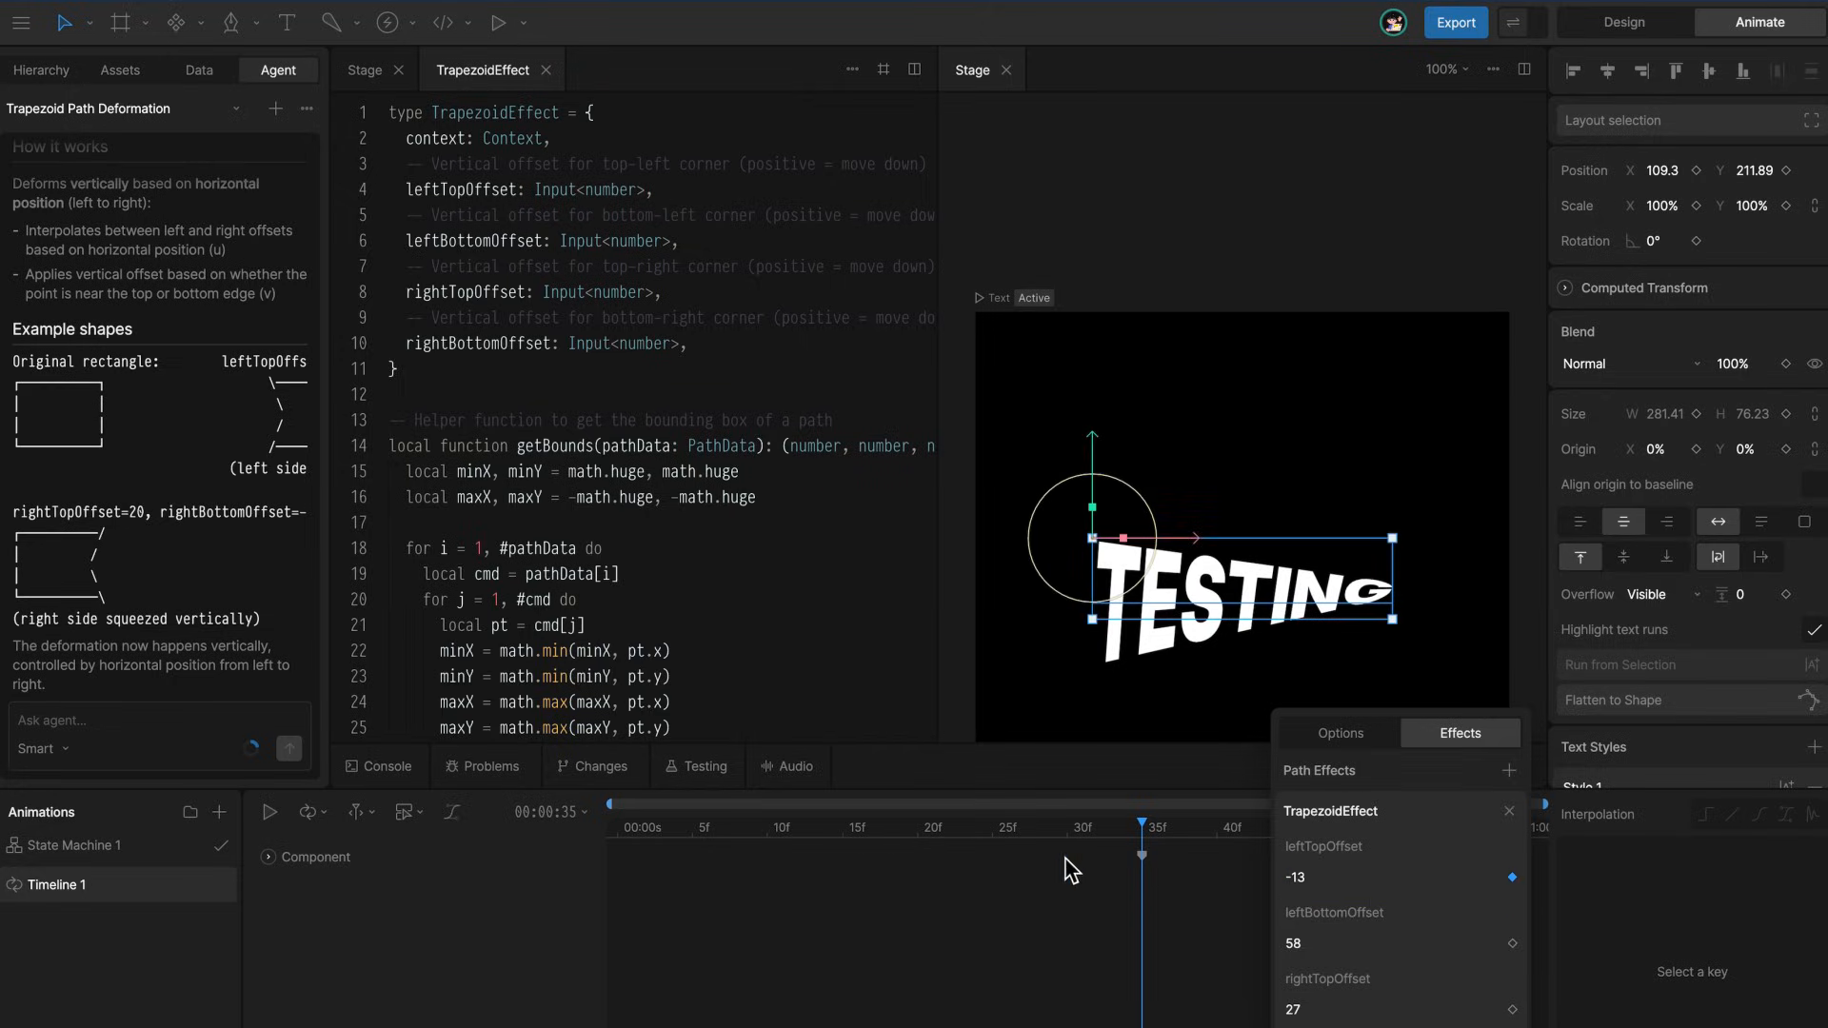
pyautogui.moveTo(1071, 827); pyautogui.dragTo(415, 852)
pyautogui.moveTo(1352, 900); pyautogui.dragTo(1357, 929)
pyautogui.rightClick(1369, 876)
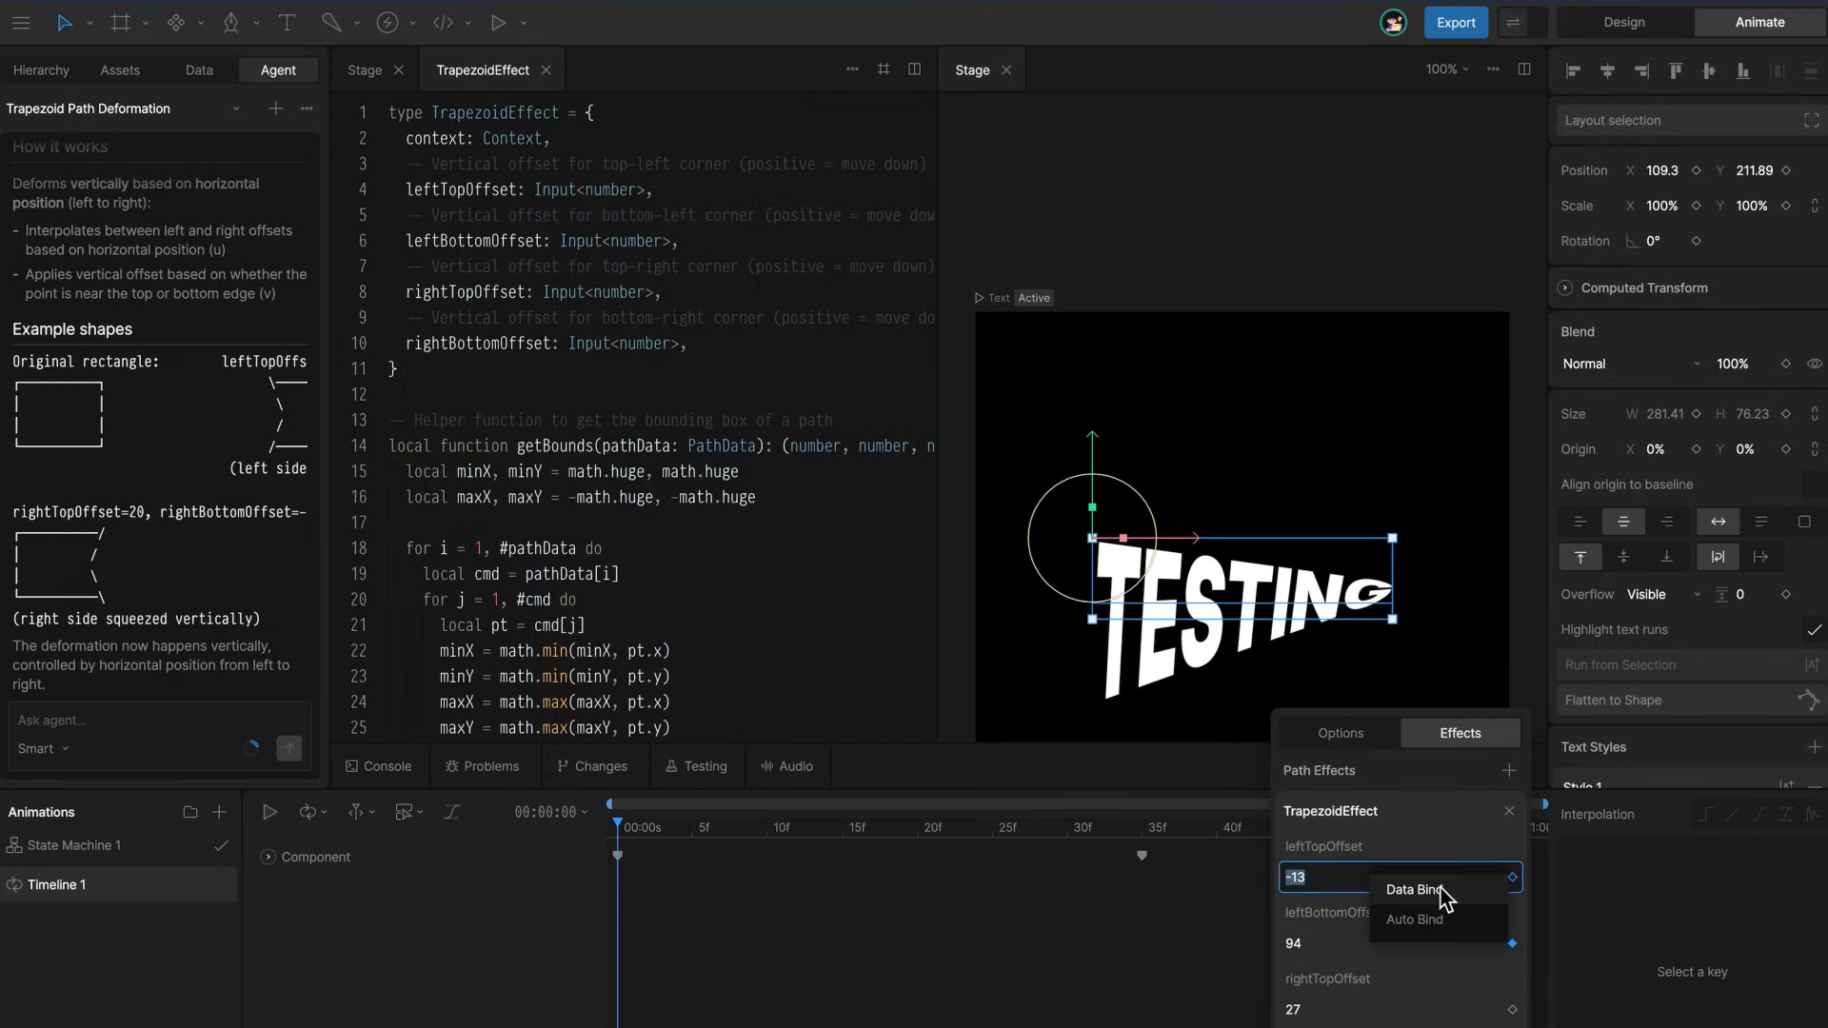